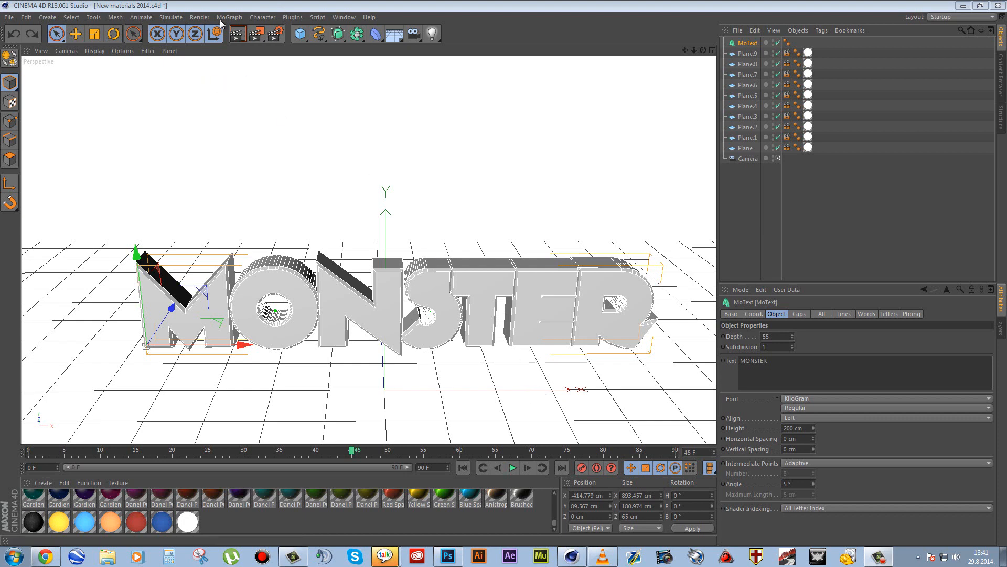
- Select the large plane behind the MONSTER text and view the complete arrangement of surrounding planes
{"action": "left_click", "coordinate": [432, 203]}
{"action": "scroll", "coordinate": [447, 268], "scroll_direction": "down", "scroll_amount": 3}
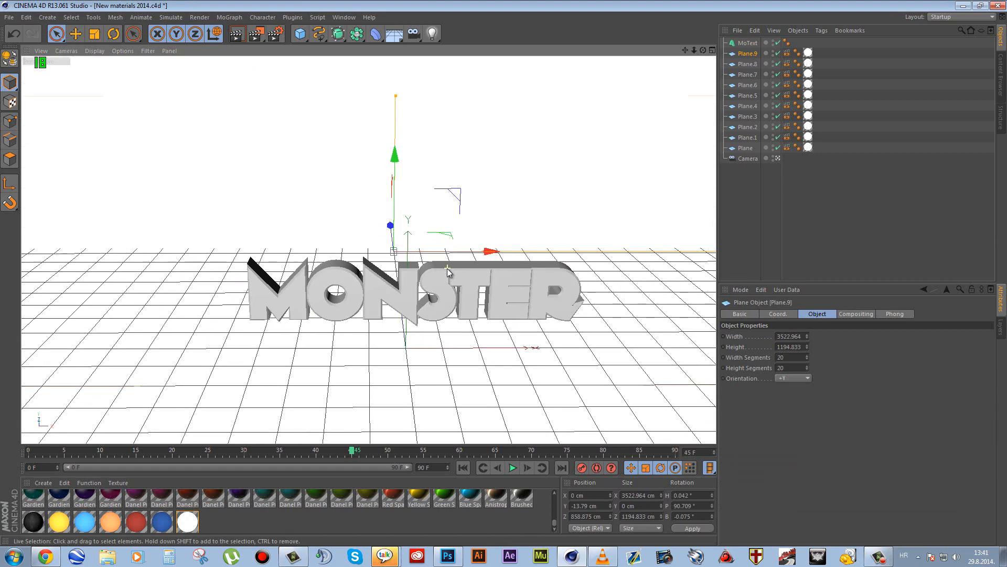
{"action": "scroll", "coordinate": [447, 269], "scroll_direction": "down", "scroll_amount": 10}
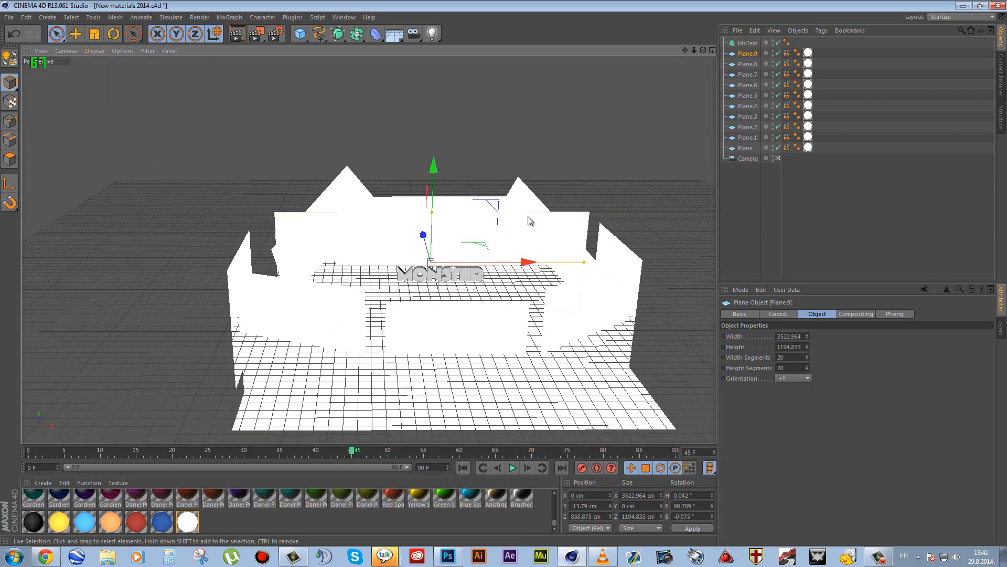
{"action": "left_click_drag", "start_coordinate": [685, 50], "coordinate": [504, 277]}
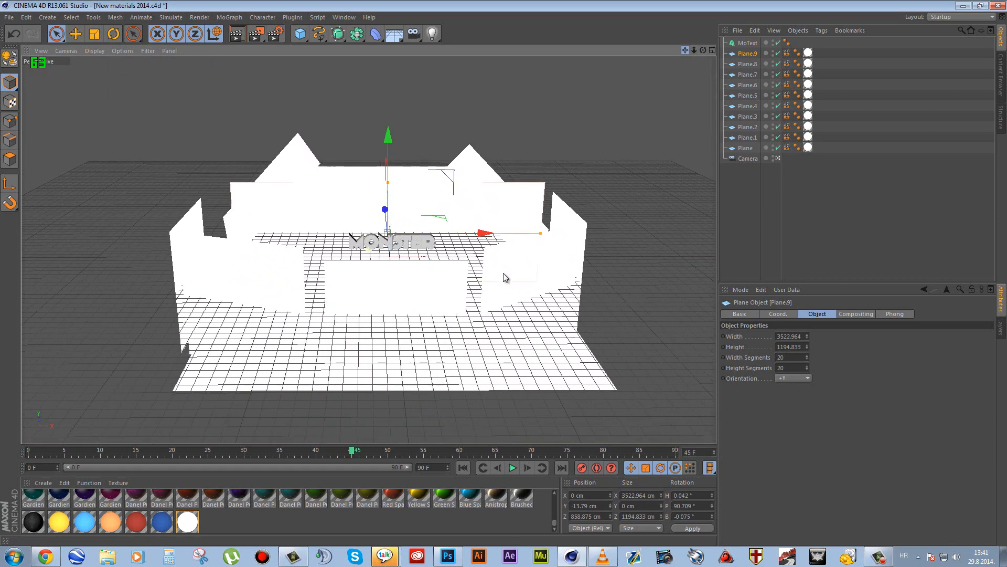
- Open the render settings, check the output width and height, and show the Save settings
{"action": "left_click", "coordinate": [276, 35]}
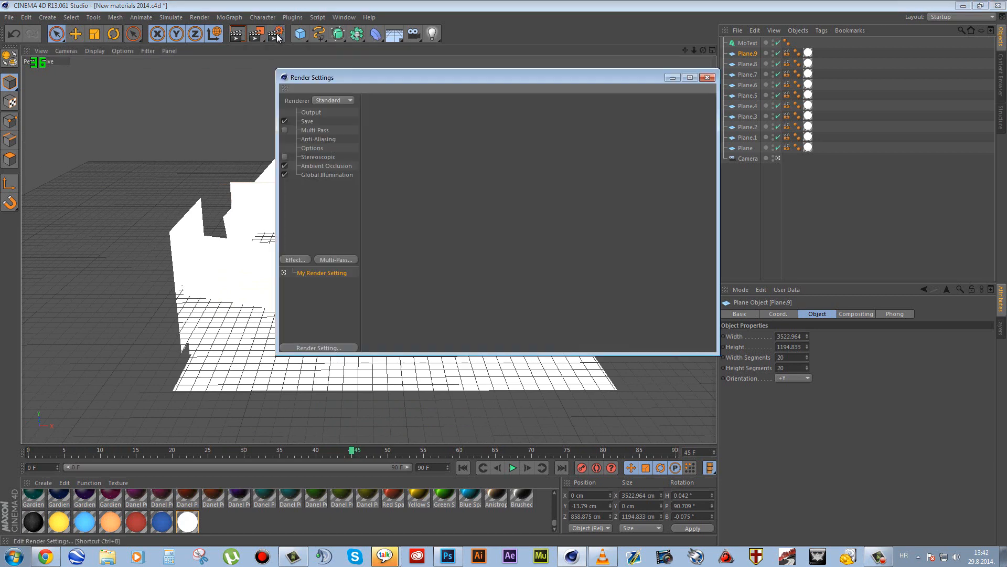
{"action": "left_click", "coordinate": [313, 113]}
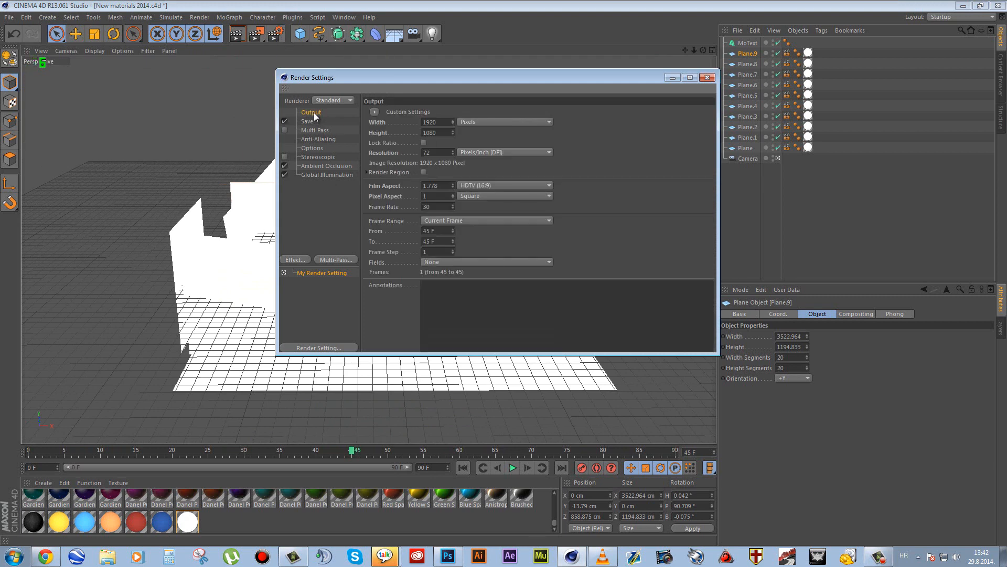
{"action": "double_click", "coordinate": [426, 122]}
{"action": "key", "text": "Tab"}
{"action": "left_click", "coordinate": [306, 122]}
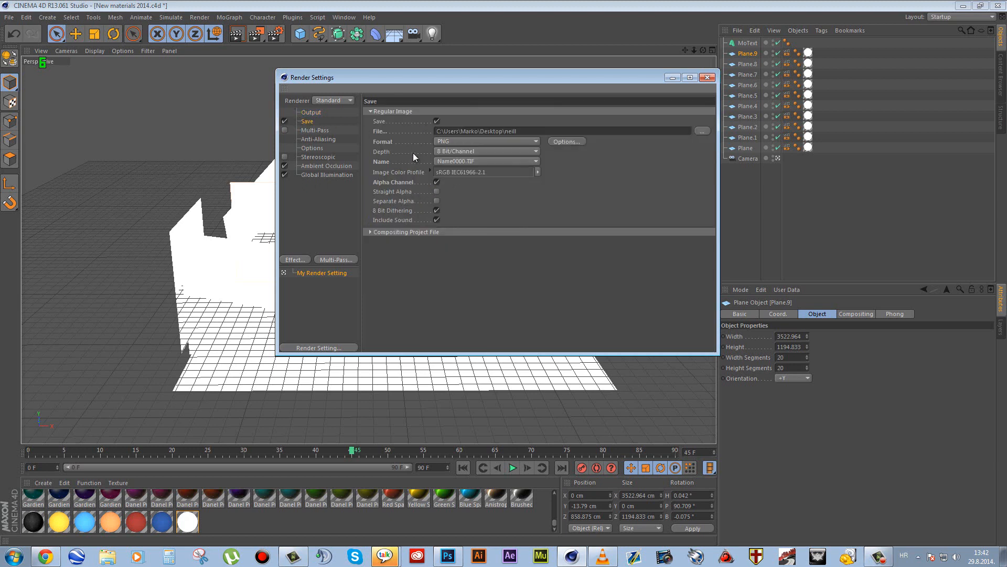
{"action": "left_click", "coordinate": [379, 135]}
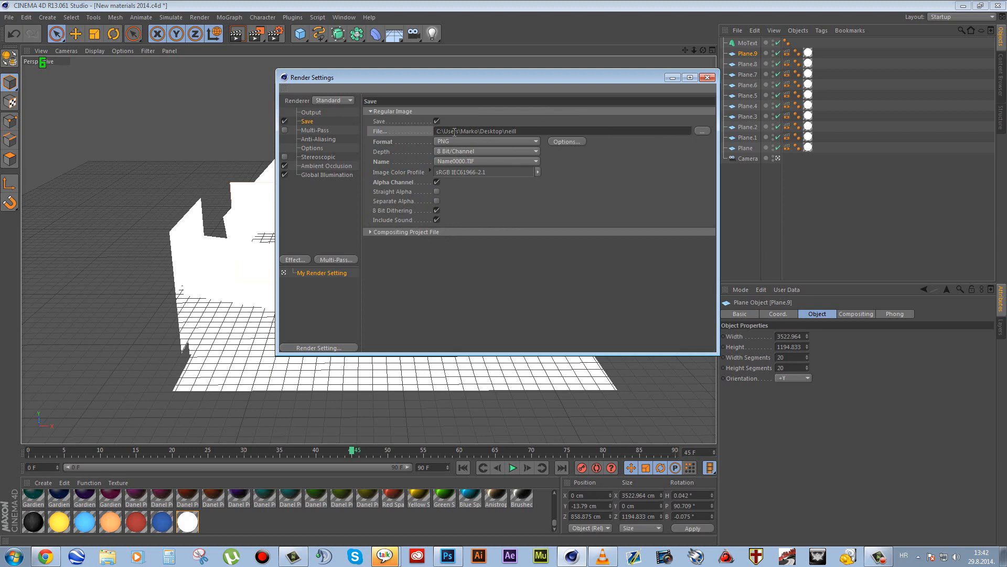
{"action": "left_click_drag", "start_coordinate": [446, 132], "coordinate": [571, 132]}
{"action": "left_click", "coordinate": [470, 121]}
{"action": "left_click", "coordinate": [700, 131]}
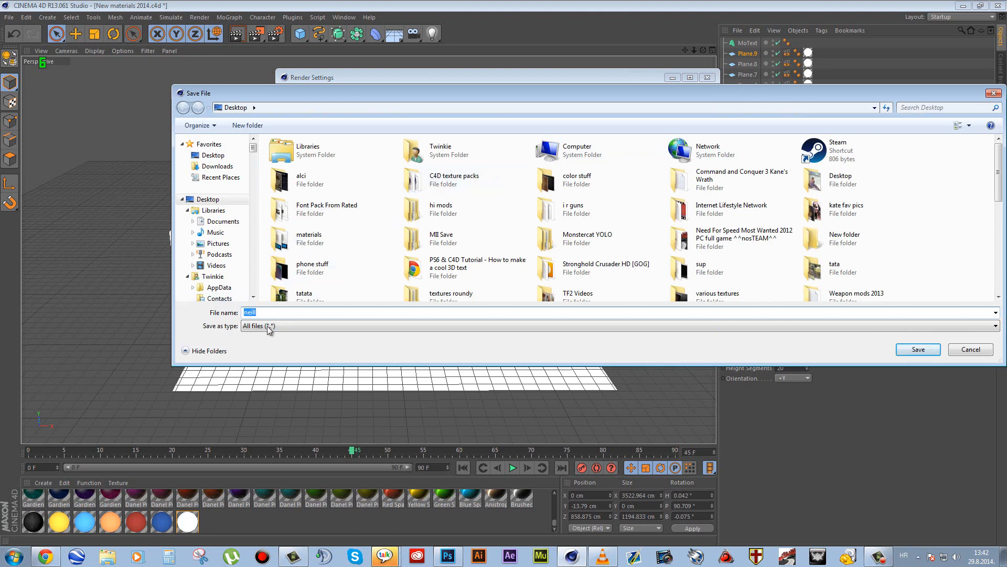
{"action": "left_click", "coordinate": [993, 93]}
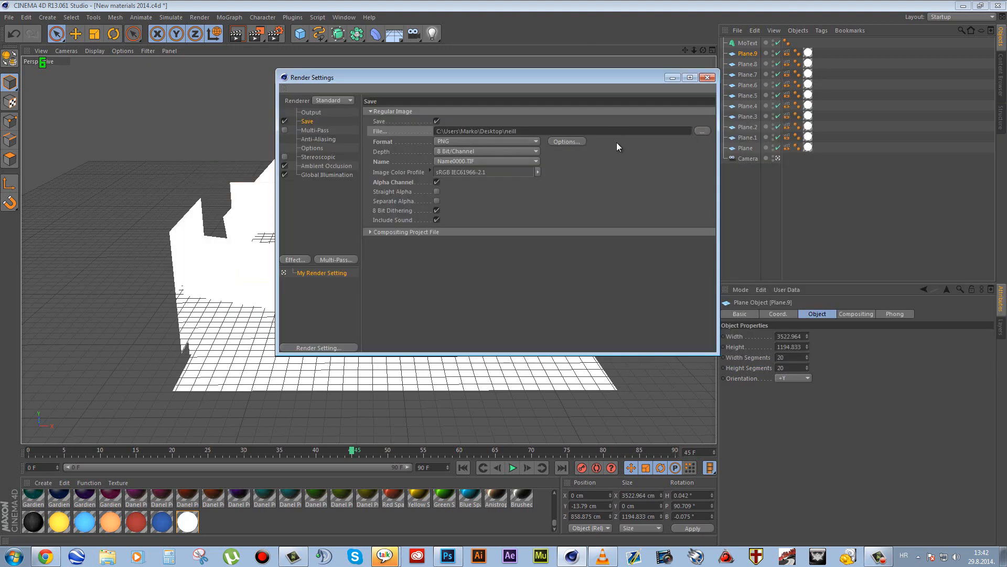
- Set the render's save file to monster on the Desktop, with the alpha channel enabled
{"action": "left_click", "coordinate": [701, 133]}
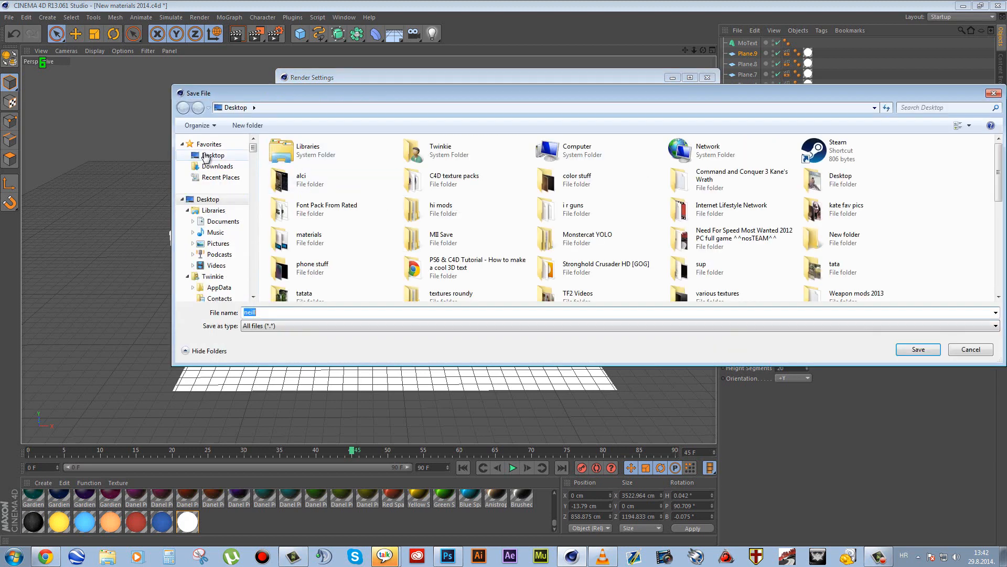
{"action": "left_click", "coordinate": [202, 155]}
{"action": "left_click", "coordinate": [262, 312]}
{"action": "double_click", "coordinate": [260, 311]}
{"action": "type", "text": "monster"}
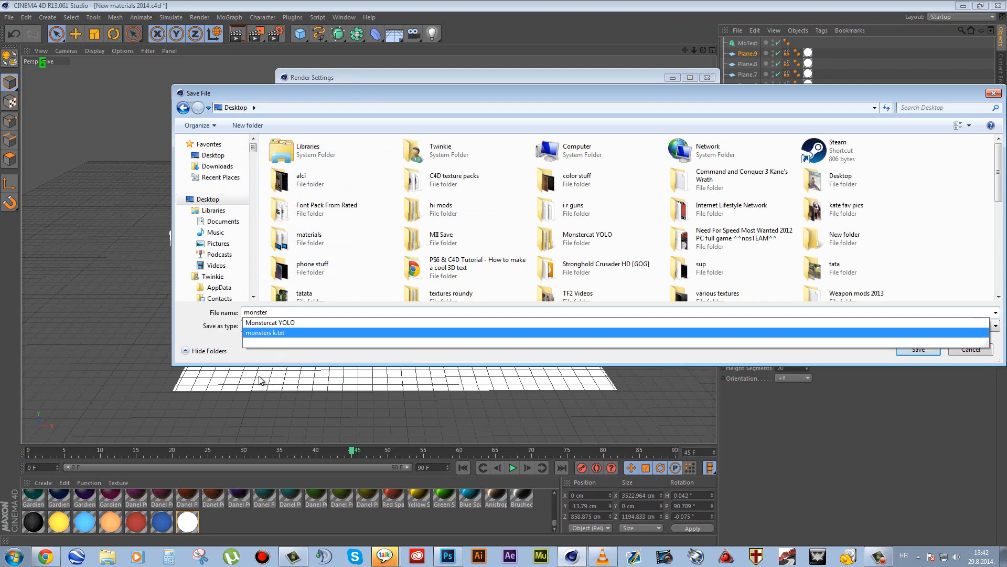
{"action": "left_click", "coordinate": [263, 354]}
{"action": "left_click", "coordinate": [923, 350]}
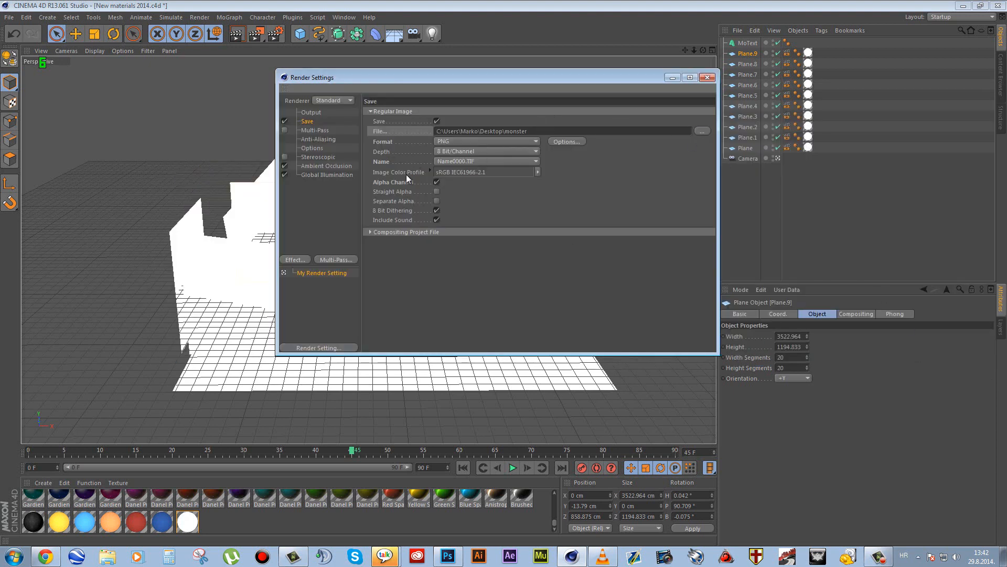
{"action": "left_click", "coordinate": [436, 182]}
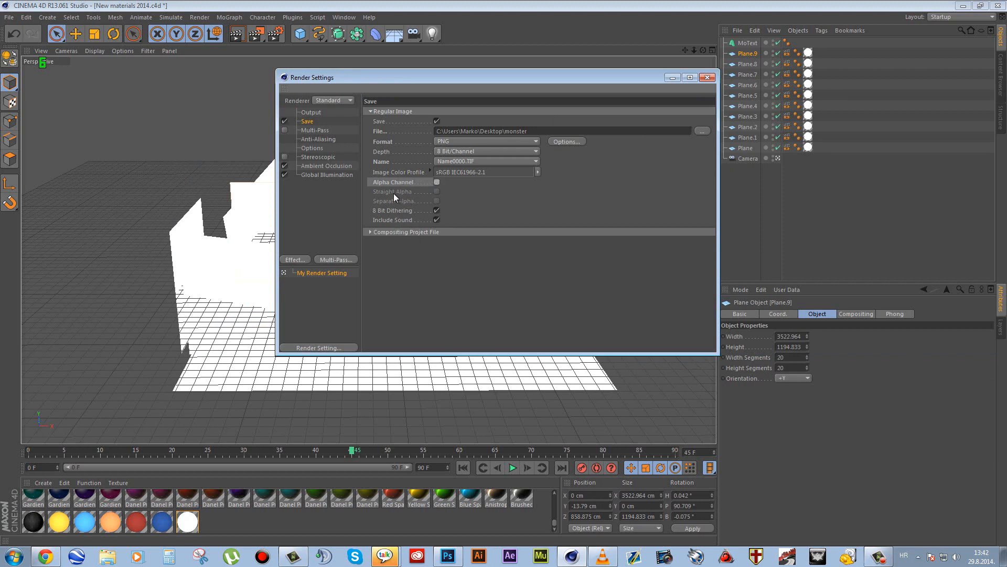
{"action": "left_click", "coordinate": [436, 182]}
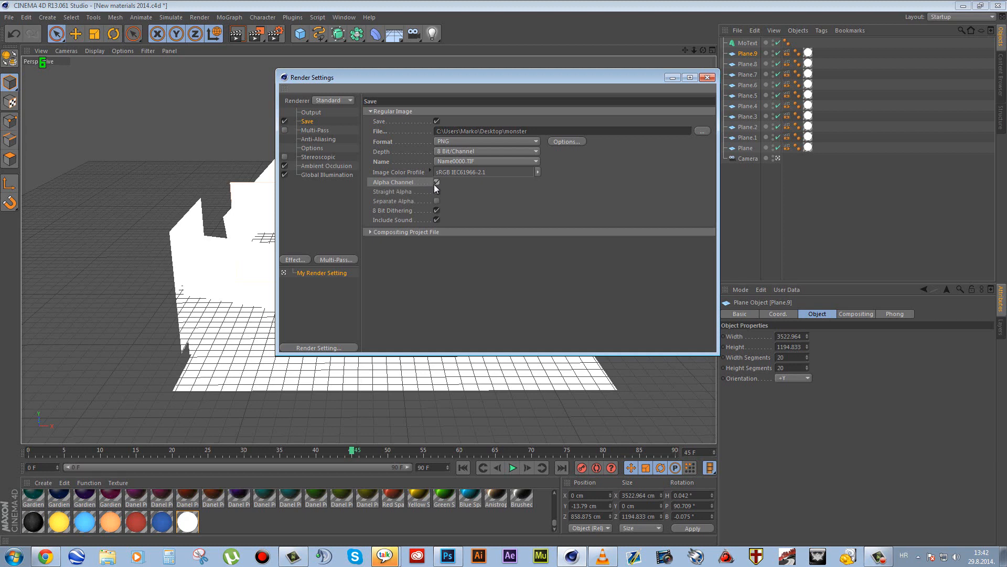
- Set the render's anti-aliasing to Best
{"action": "left_click", "coordinate": [305, 131]}
{"action": "left_click", "coordinate": [309, 139]}
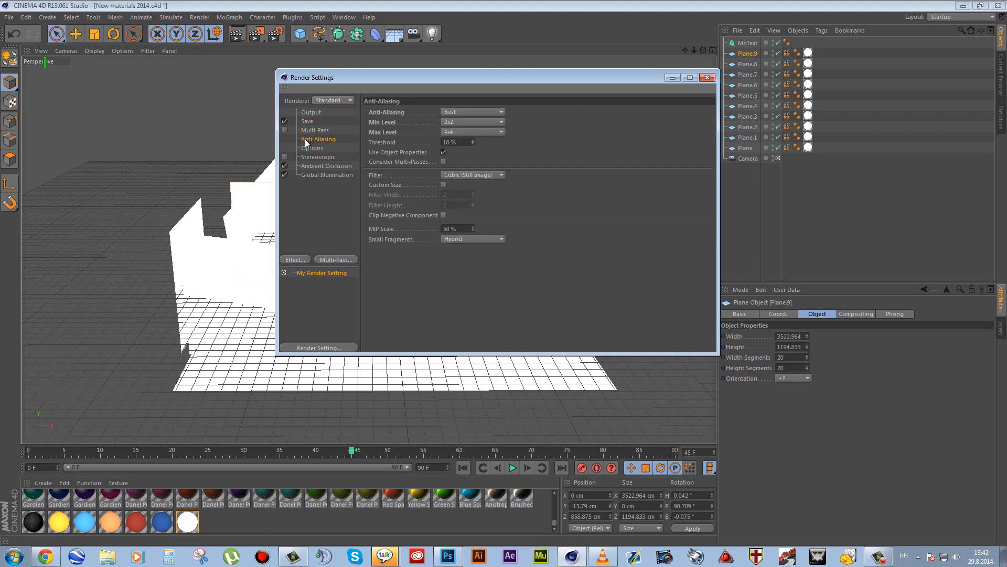
{"action": "left_click", "coordinate": [450, 113]}
{"action": "left_click", "coordinate": [450, 113]}
{"action": "left_click", "coordinate": [455, 113]}
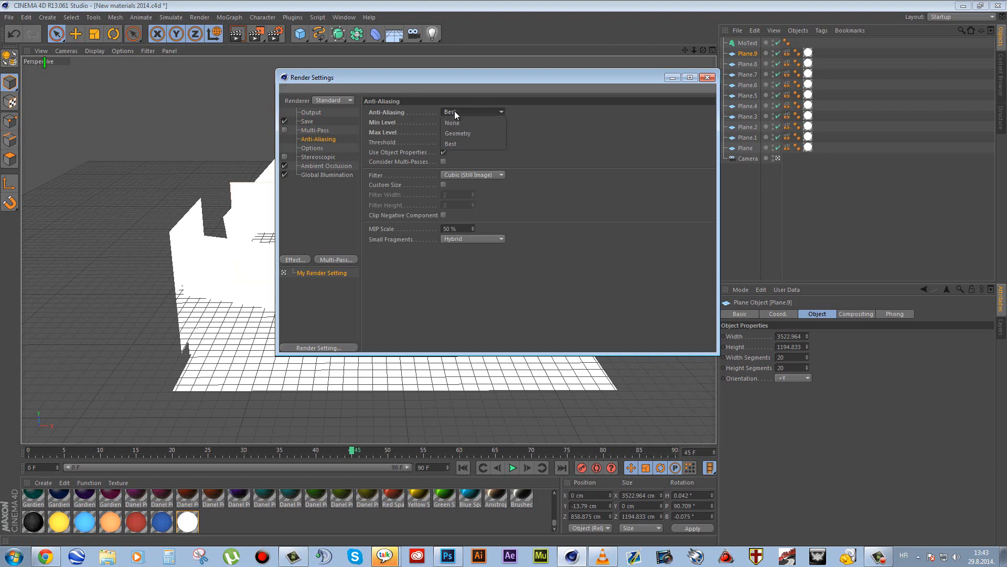
{"action": "left_click", "coordinate": [450, 143]}
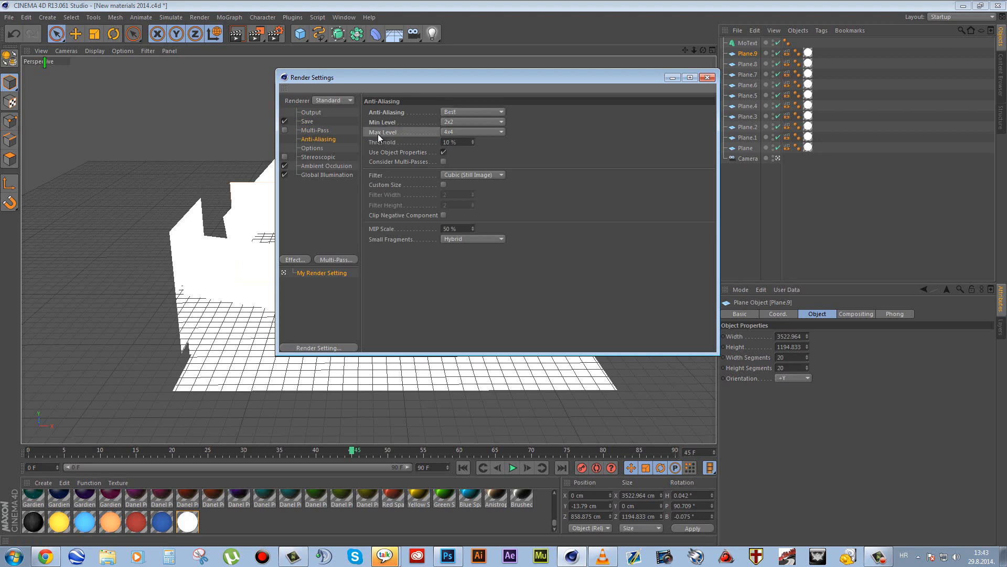
- Review the Options, Stereoscopic, Global Illumination and Ambient Occlusion render settings, including the available effects and the minimum samples
{"action": "left_click", "coordinate": [309, 158]}
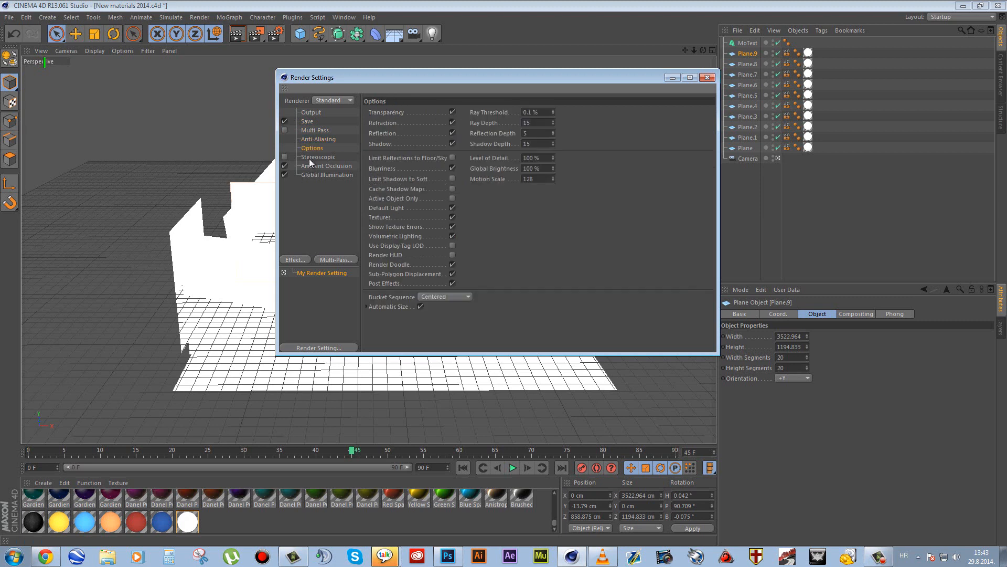
{"action": "left_click", "coordinate": [309, 165]}
{"action": "left_click", "coordinate": [315, 157]}
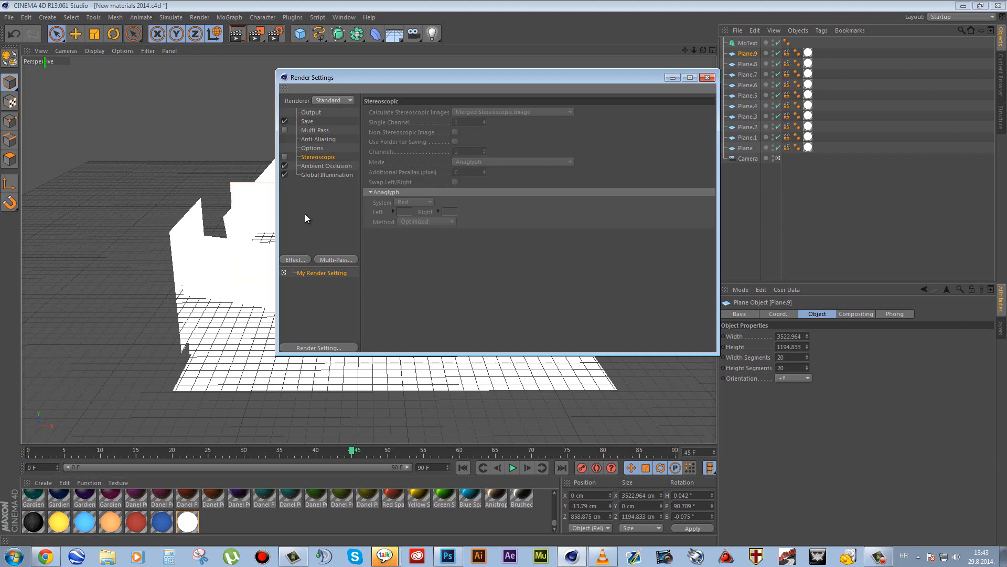
{"action": "left_click", "coordinate": [315, 166]}
{"action": "left_click", "coordinate": [315, 176]}
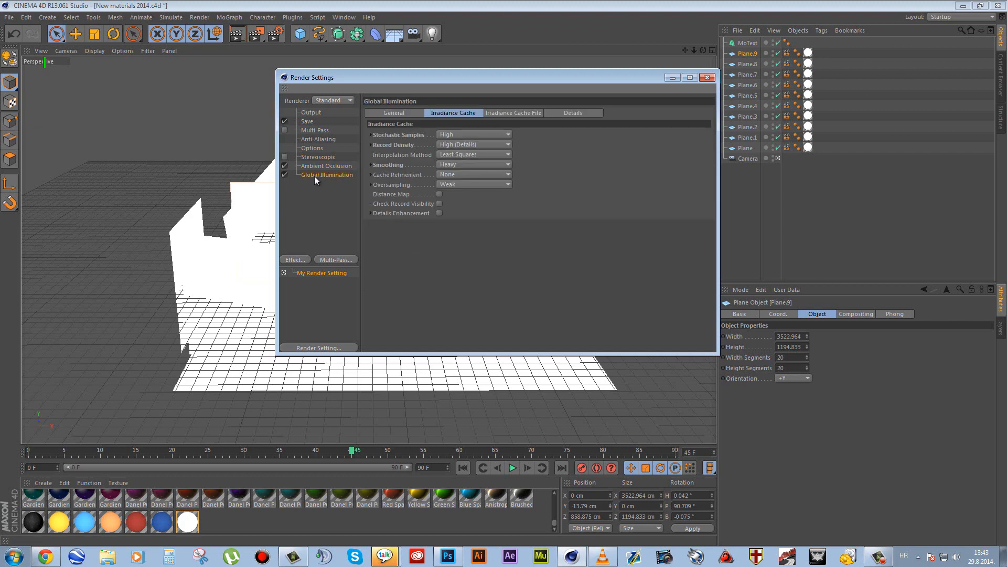
{"action": "left_click", "coordinate": [316, 166]}
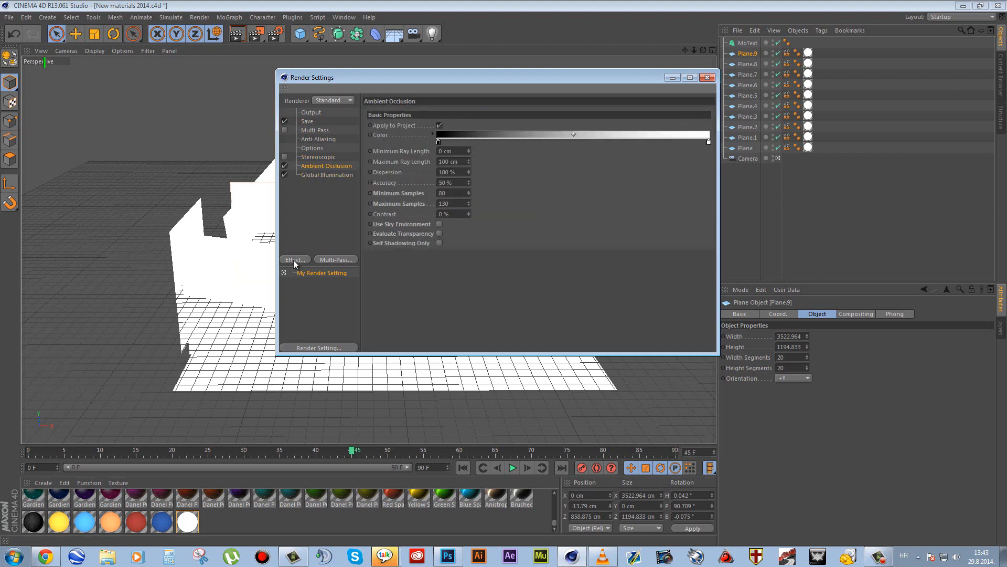
{"action": "left_click", "coordinate": [294, 261]}
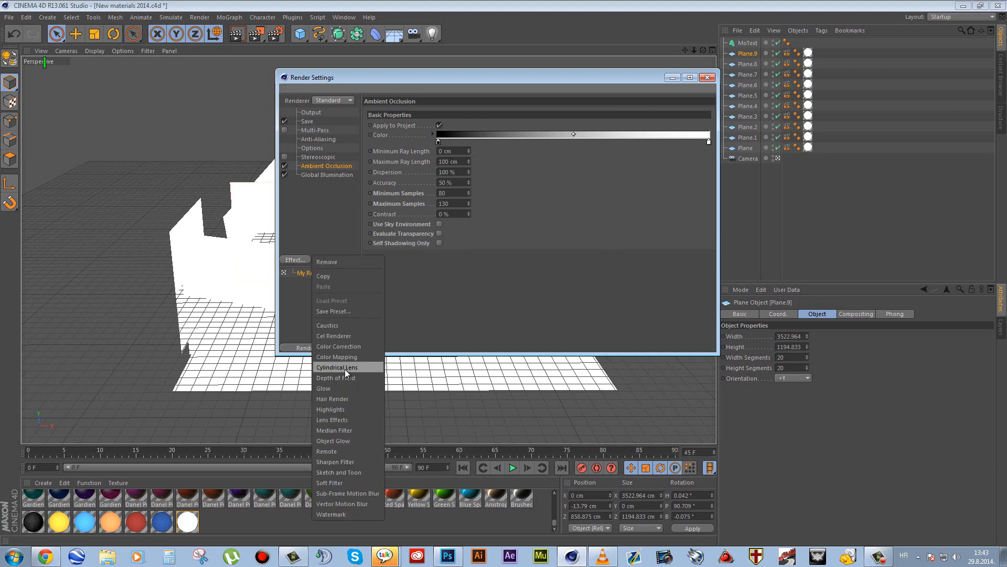
{"action": "left_click", "coordinate": [325, 234]}
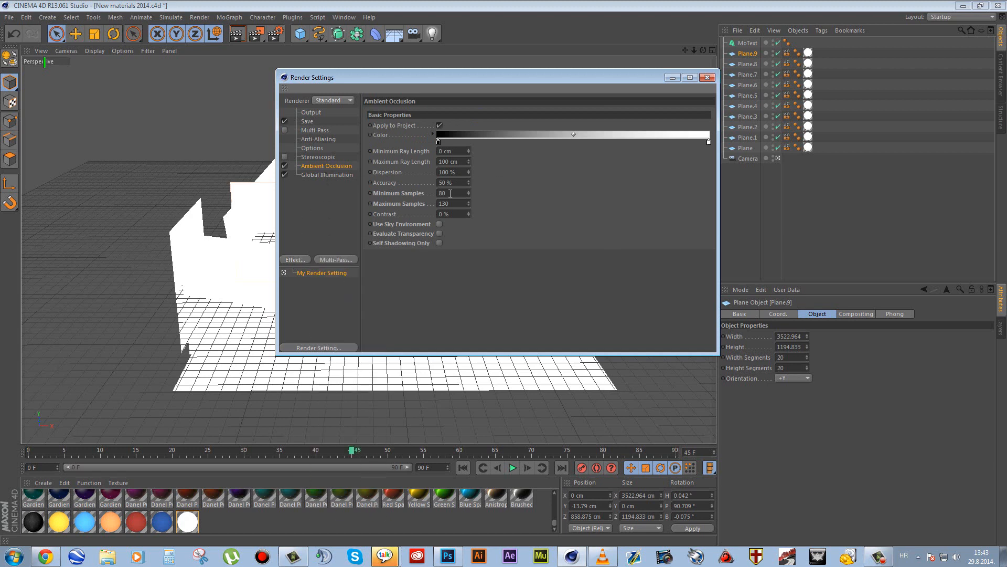
{"action": "left_click", "coordinate": [407, 195]}
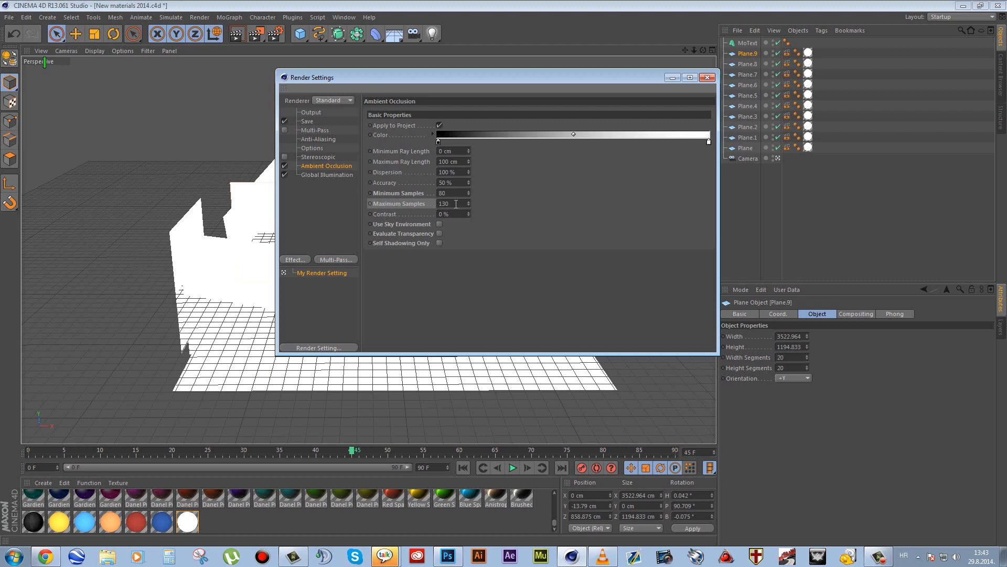
- Examine the Global Illumination irradiance cache choices for stochastic samples and record density
{"action": "left_click", "coordinate": [307, 176]}
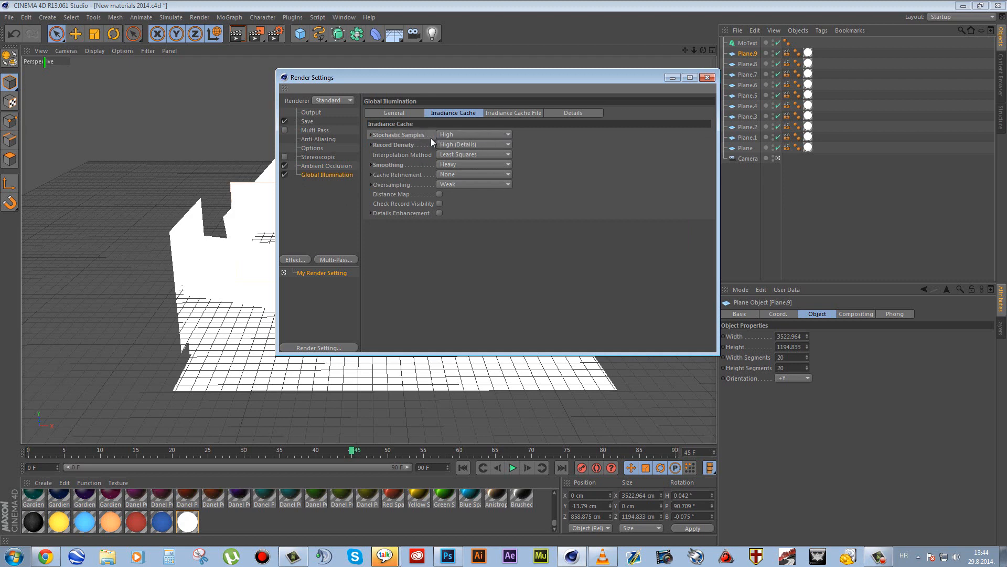
{"action": "left_click", "coordinate": [461, 136]}
{"action": "left_click", "coordinate": [458, 135]}
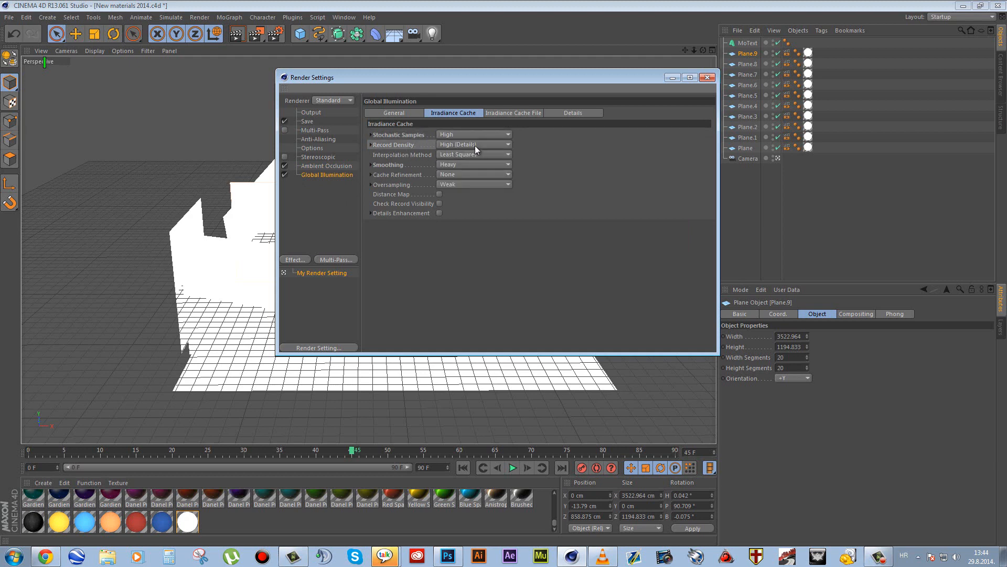
{"action": "left_click", "coordinate": [474, 146]}
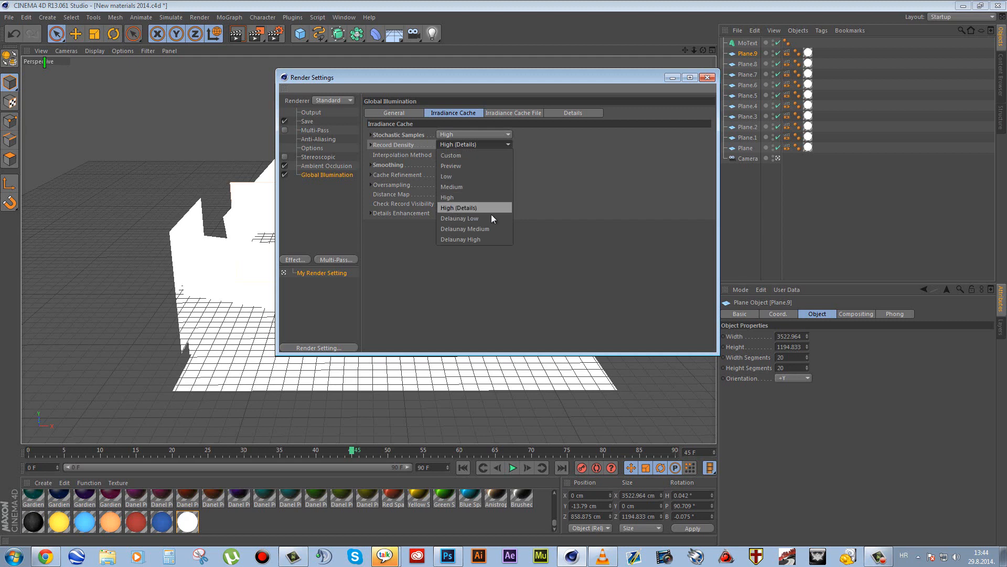
{"action": "left_click", "coordinate": [575, 190]}
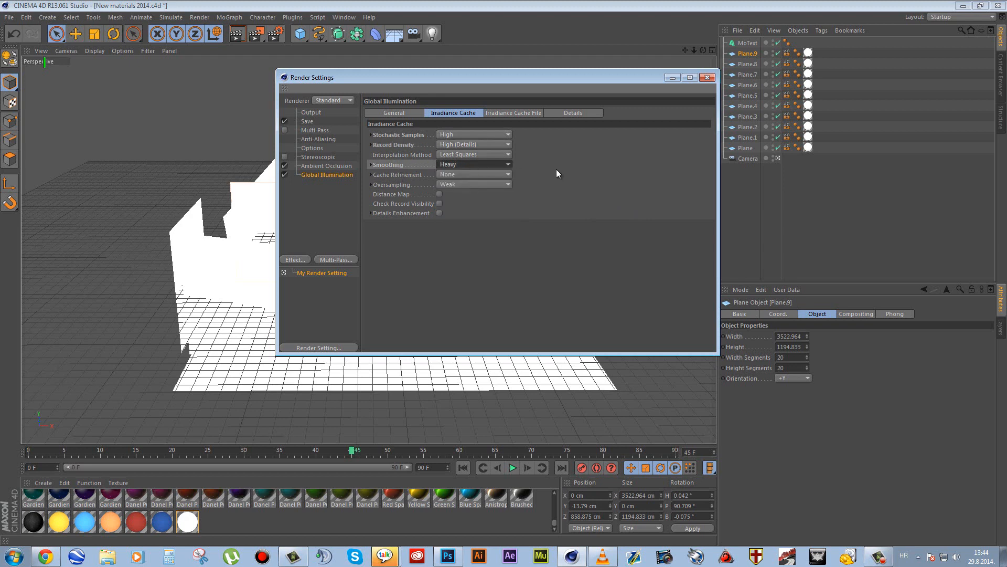
- Recheck the Ambient Occlusion and Global Illumination settings and close the render settings
{"action": "left_click", "coordinate": [304, 168]}
{"action": "left_click", "coordinate": [304, 175]}
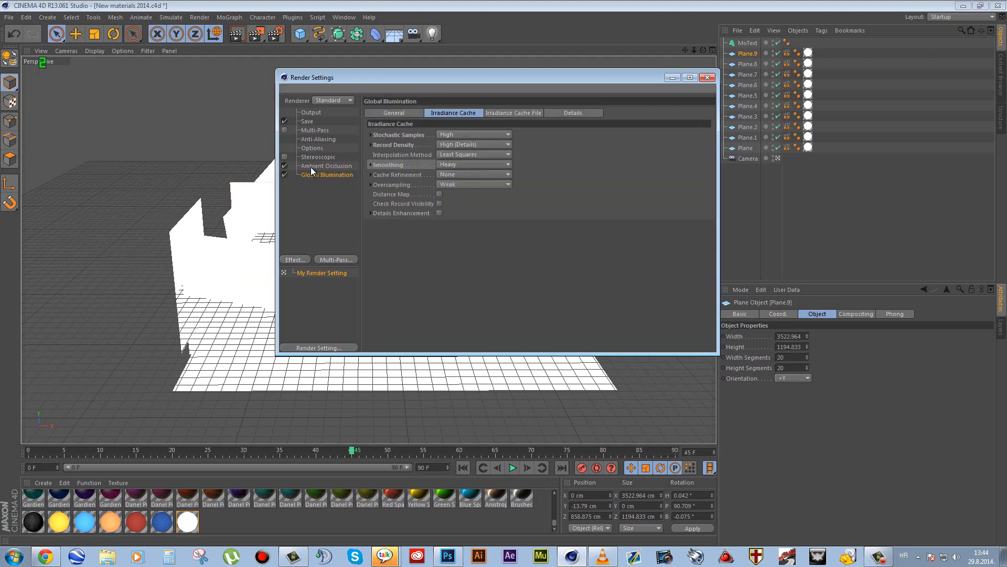
{"action": "left_click", "coordinate": [311, 167]}
{"action": "left_click", "coordinate": [309, 174]}
{"action": "left_click", "coordinate": [312, 168]}
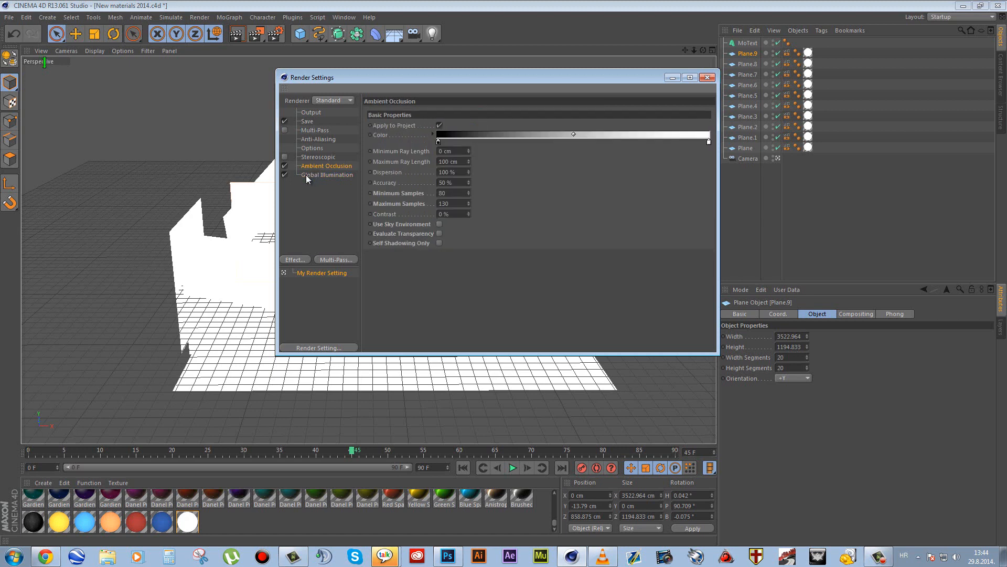
{"action": "left_click", "coordinate": [306, 175]}
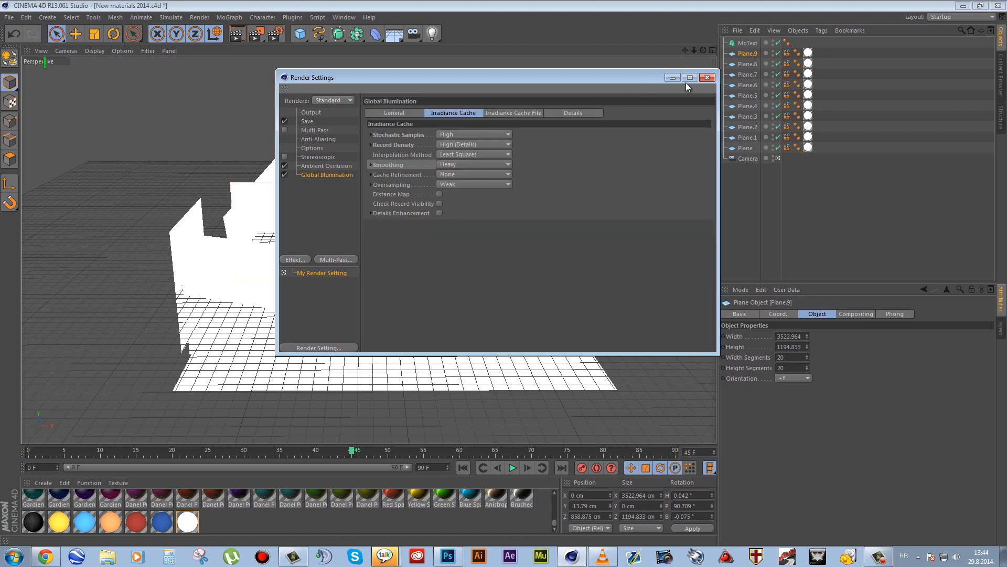
{"action": "left_click", "coordinate": [706, 78]}
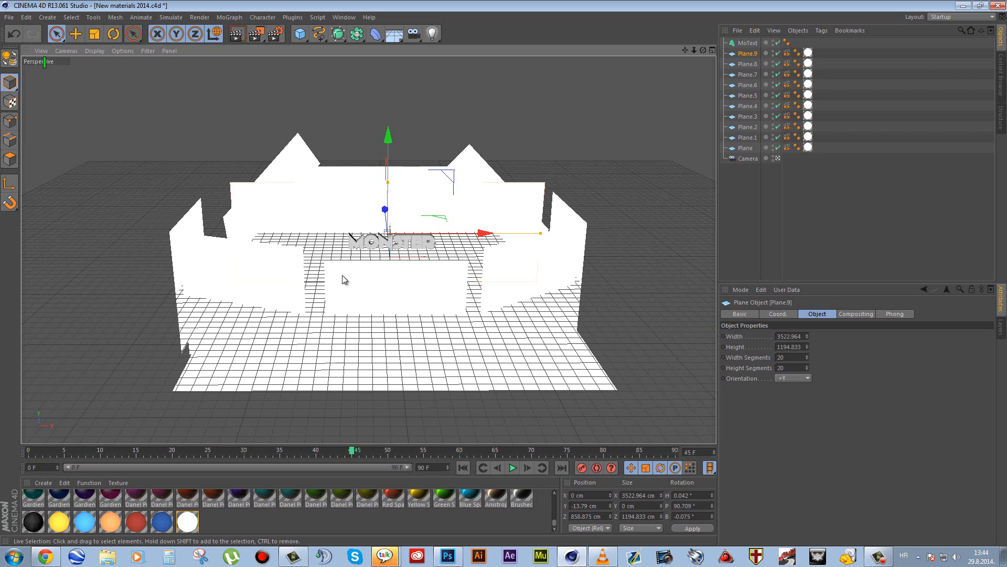
- Examine how the planes surround the text by selecting the side planes Plane.6 and Plane.3
{"action": "left_click", "coordinate": [746, 85]}
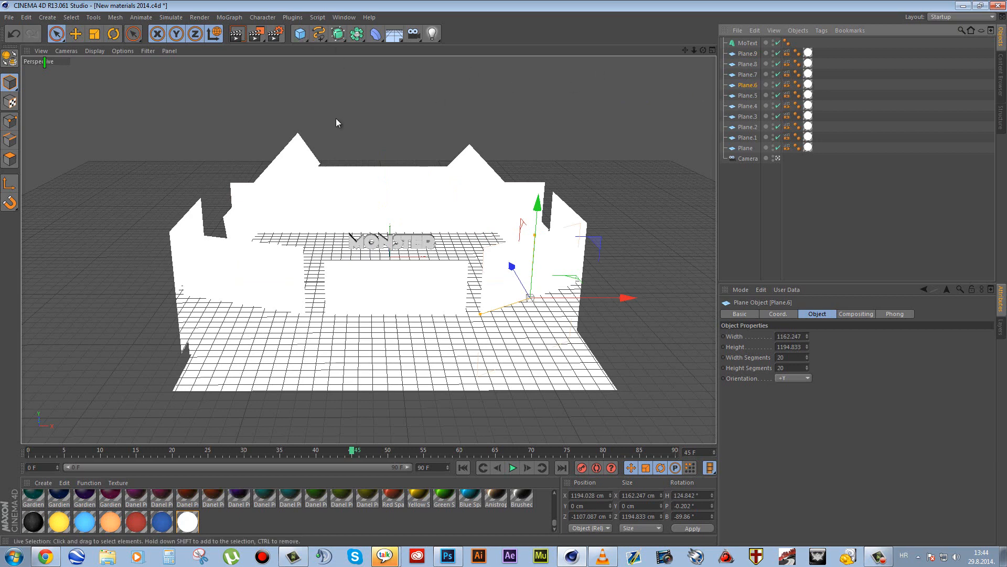
{"action": "left_click", "coordinate": [220, 275]}
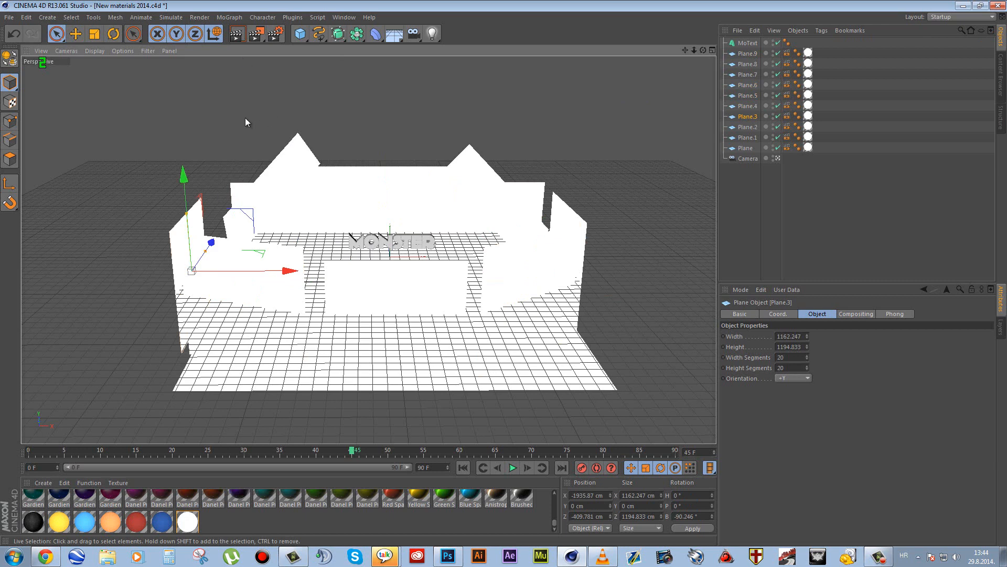
{"action": "left_click", "coordinate": [301, 35]}
{"action": "left_click_drag", "start_coordinate": [630, 174], "coordinate": [600, 165], "text": "alt"}
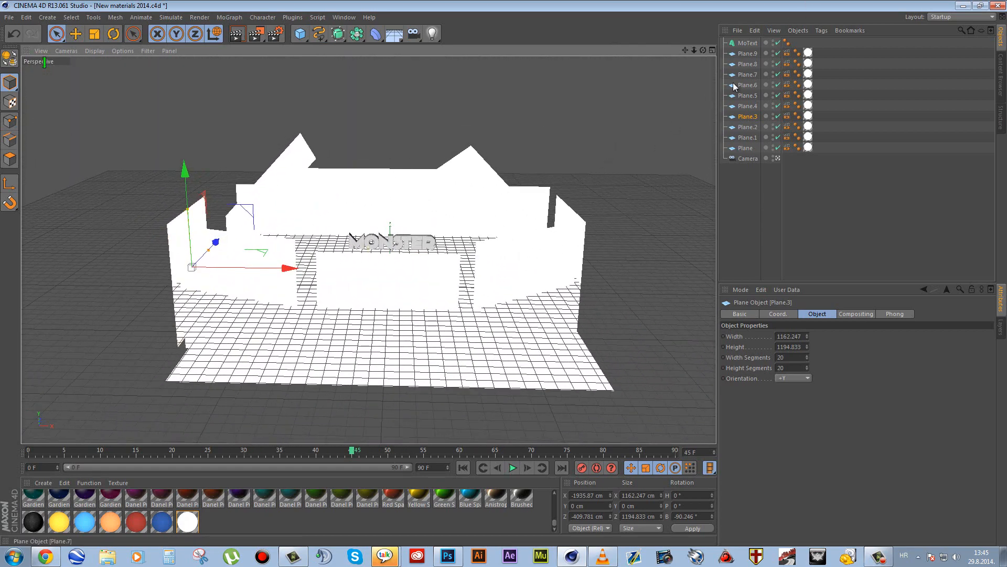
- Examine the MONSTER text and the white planes surrounding it, both close up and from a distance
{"action": "left_click", "coordinate": [747, 43]}
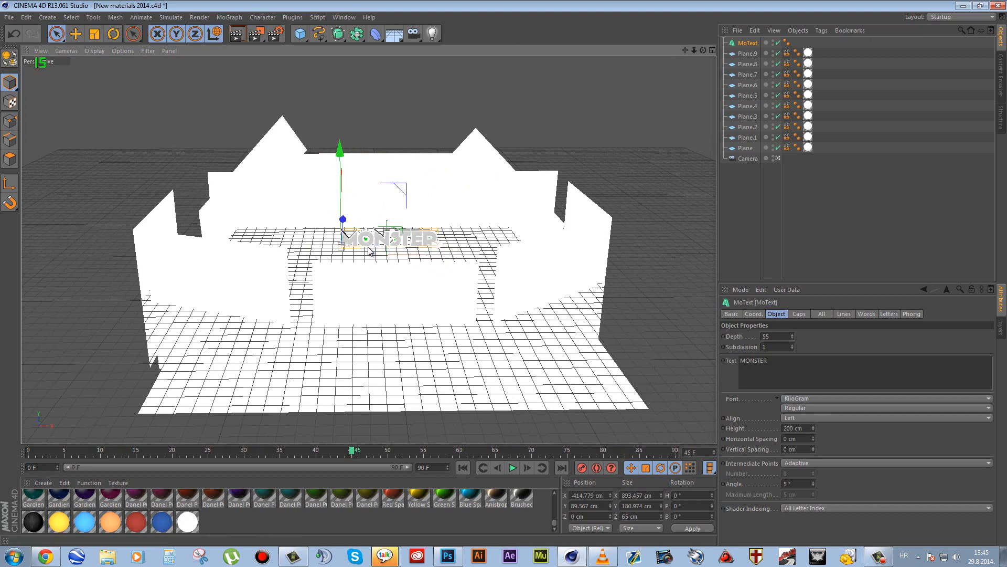
{"action": "scroll", "coordinate": [366, 252], "scroll_direction": "up", "scroll_amount": 8}
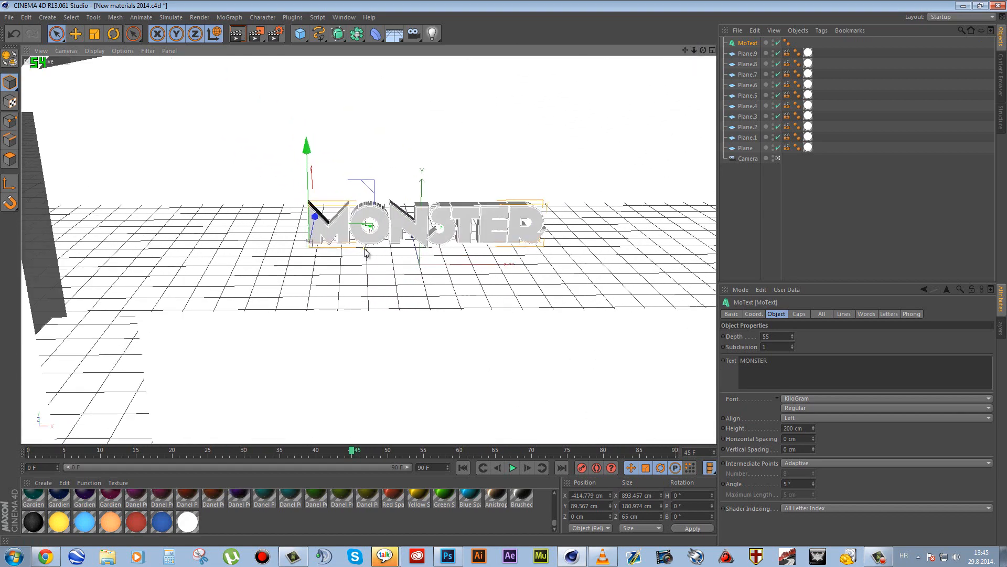
{"action": "scroll", "coordinate": [365, 252], "scroll_direction": "down", "scroll_amount": 10}
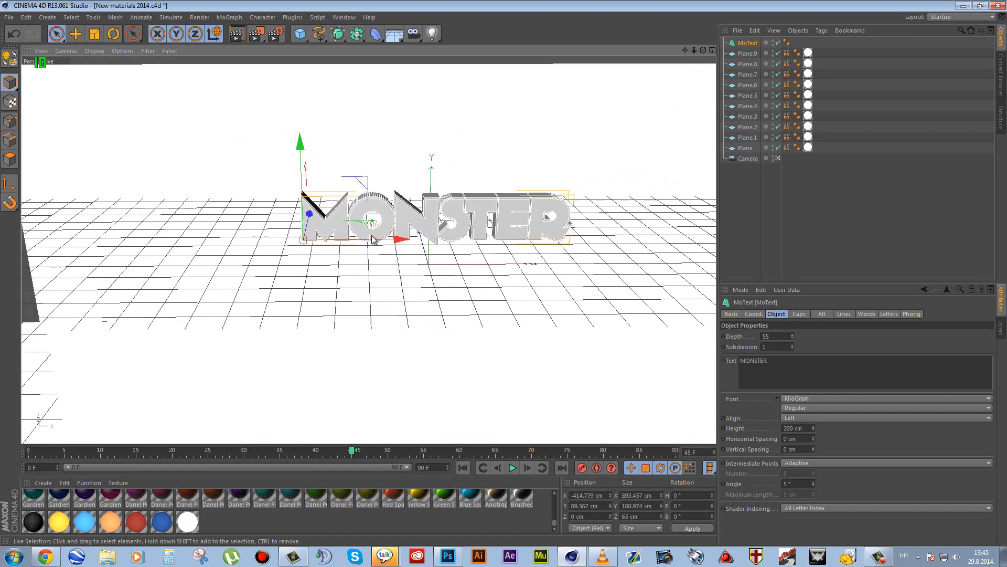
{"action": "scroll", "coordinate": [373, 239], "scroll_direction": "up", "scroll_amount": 3}
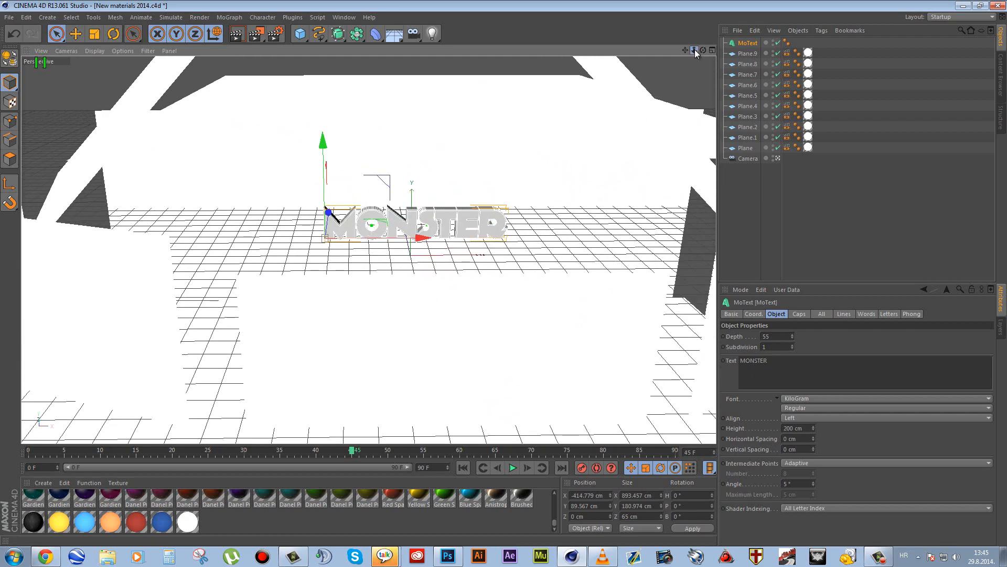
{"action": "scroll", "coordinate": [506, 277], "scroll_direction": "down", "scroll_amount": 5}
{"action": "scroll", "coordinate": [504, 266], "scroll_direction": "up", "scroll_amount": 6}
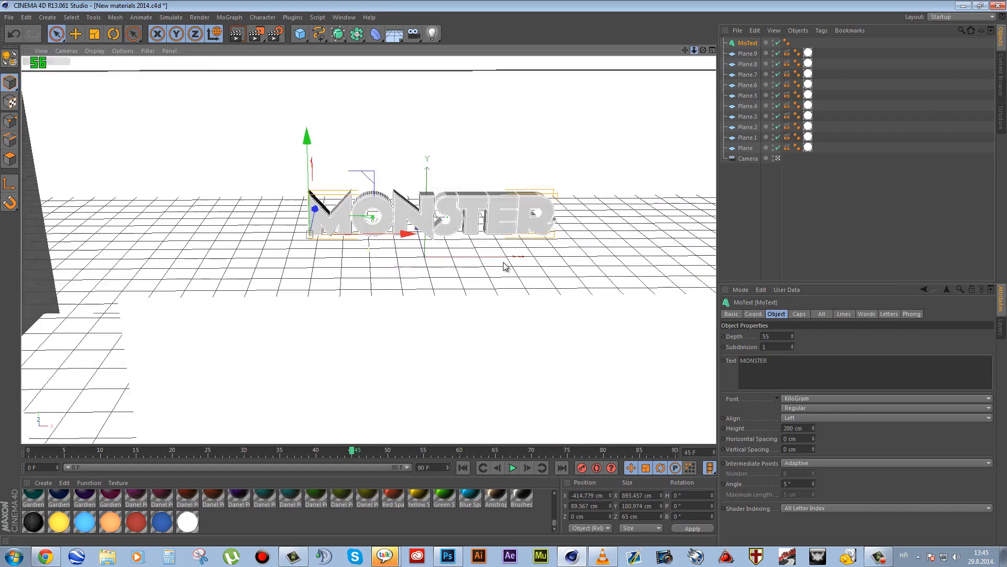
{"action": "scroll", "coordinate": [503, 266], "scroll_direction": "down", "scroll_amount": 5}
{"action": "scroll", "coordinate": [507, 276], "scroll_direction": "up", "scroll_amount": 5}
{"action": "scroll", "coordinate": [507, 279], "scroll_direction": "down", "scroll_amount": 5}
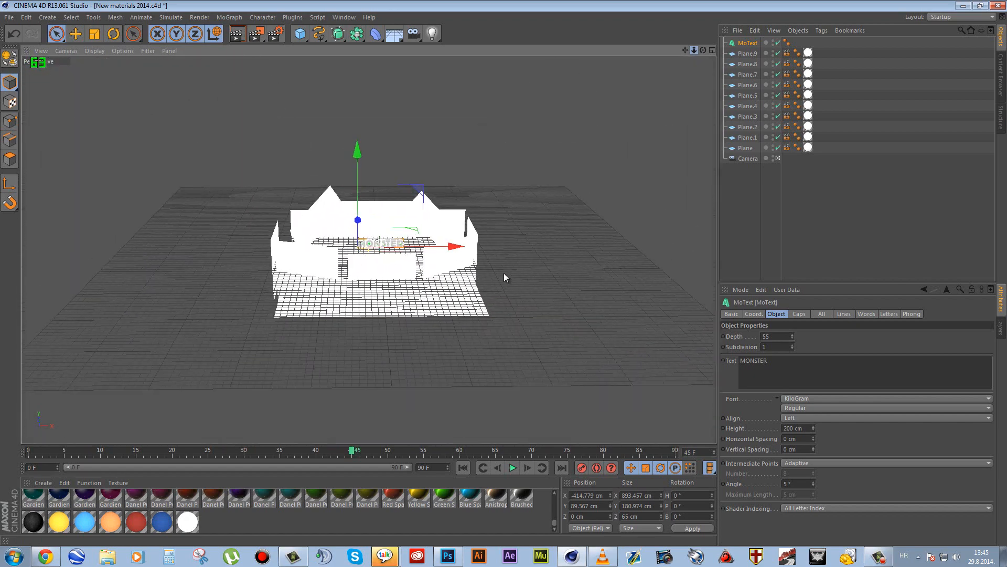
{"action": "scroll", "coordinate": [505, 276], "scroll_direction": "up", "scroll_amount": 6}
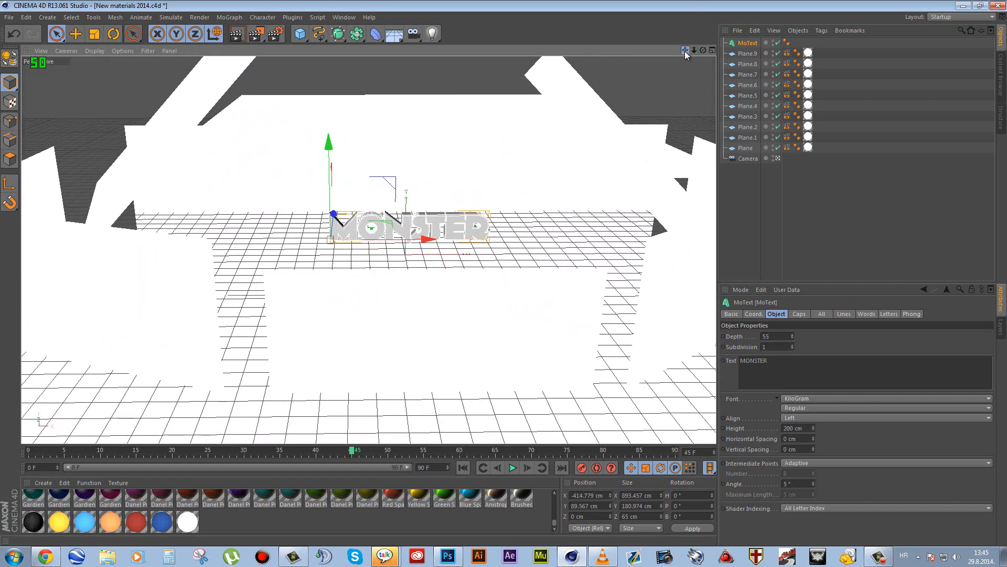
{"action": "left_click_drag", "start_coordinate": [685, 52], "coordinate": [503, 276]}
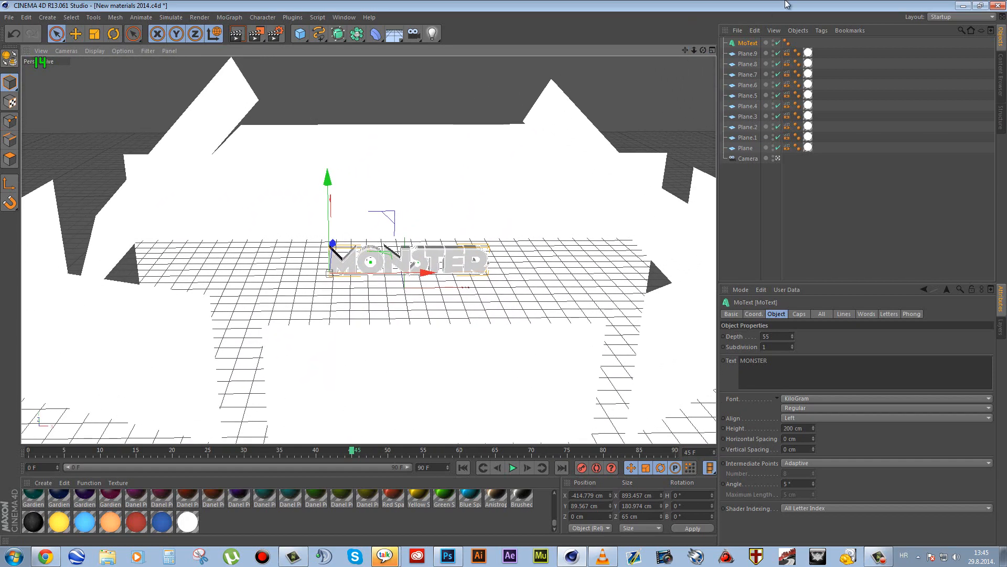
{"action": "left_click_drag", "start_coordinate": [703, 49], "coordinate": [505, 279]}
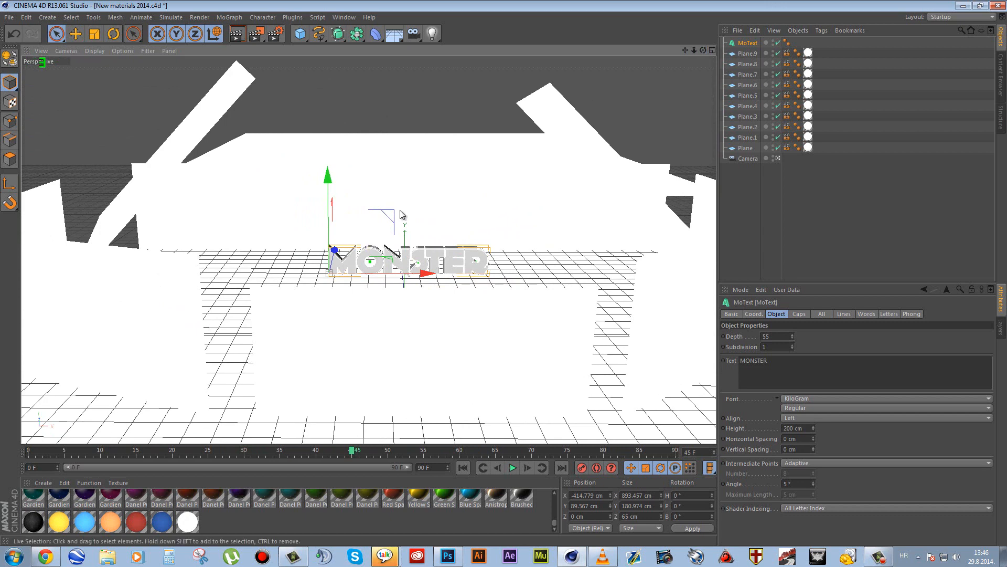
- Inspect the overhead plane and the luminance and basic channel settings of the white material Mat.7
{"action": "left_click", "coordinate": [456, 157]}
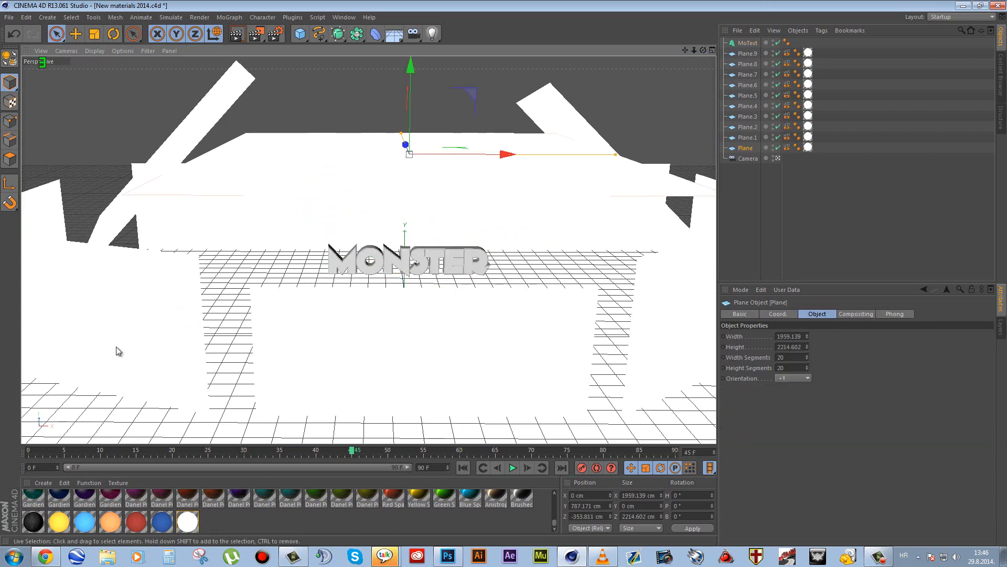
{"action": "left_click", "coordinate": [190, 523]}
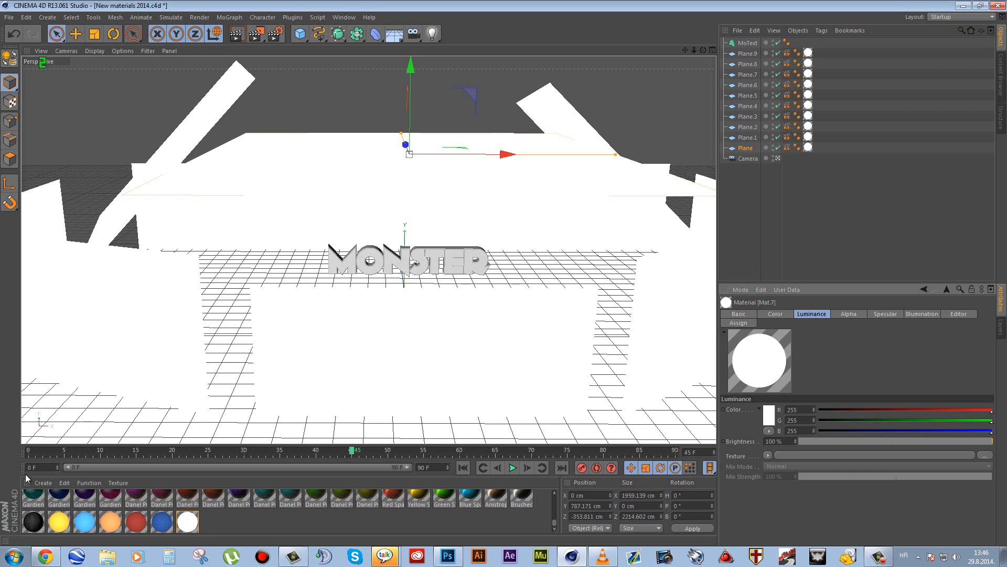
{"action": "left_click", "coordinate": [42, 483]}
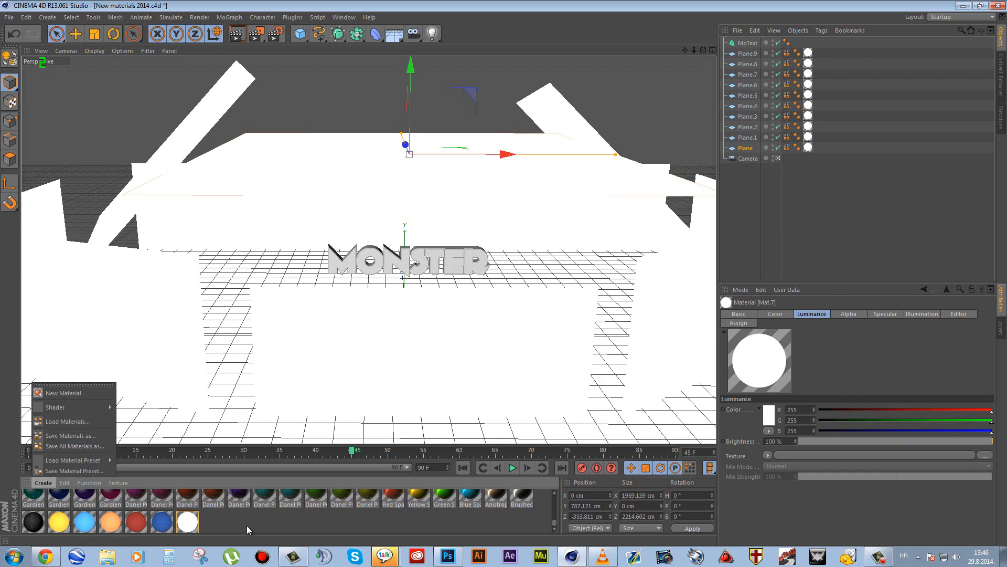
{"action": "left_click", "coordinate": [189, 522]}
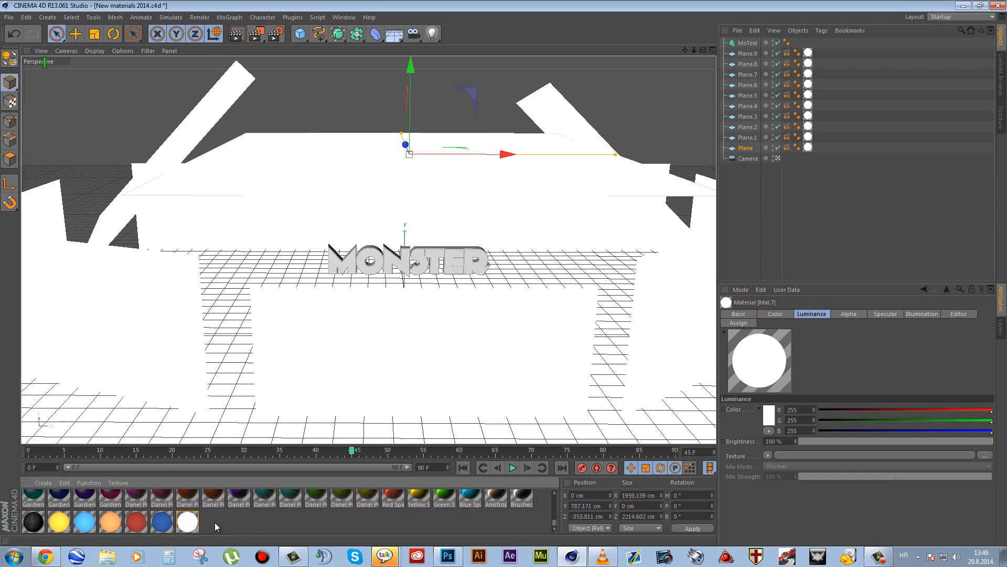
{"action": "left_click", "coordinate": [215, 521]}
{"action": "left_click", "coordinate": [185, 523]}
{"action": "left_click", "coordinate": [739, 313]}
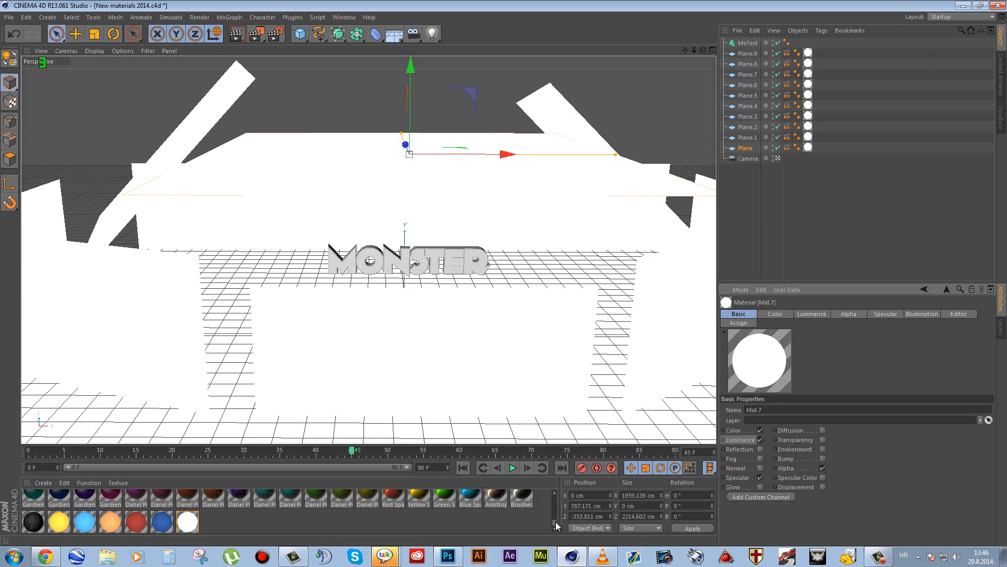
- Reapply the white material Mat.7 to Plane.9 and deselect the material
{"action": "left_click_drag", "start_coordinate": [556, 521], "coordinate": [555, 473]}
{"action": "left_click", "coordinate": [40, 499]}
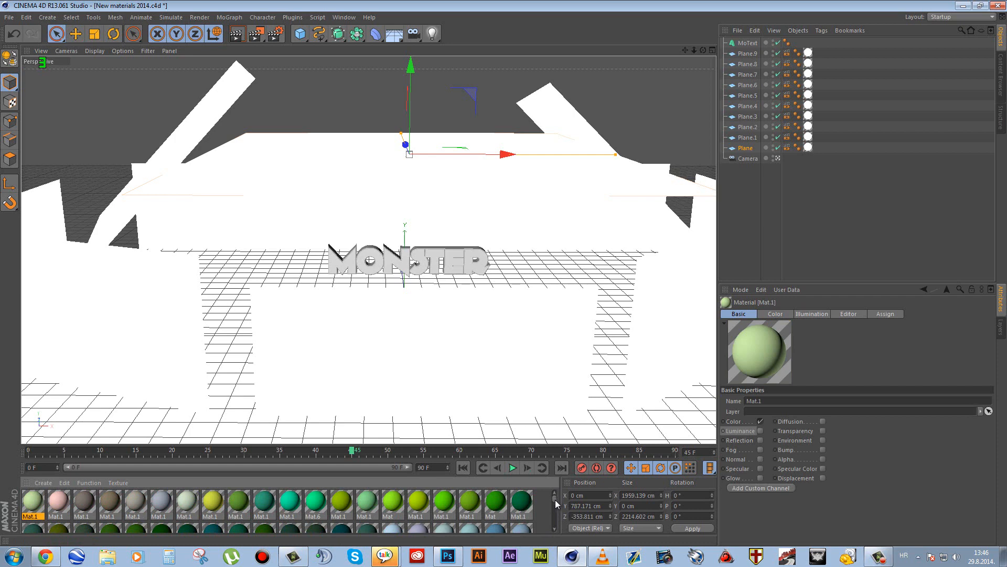
{"action": "left_click_drag", "start_coordinate": [555, 501], "coordinate": [556, 531]}
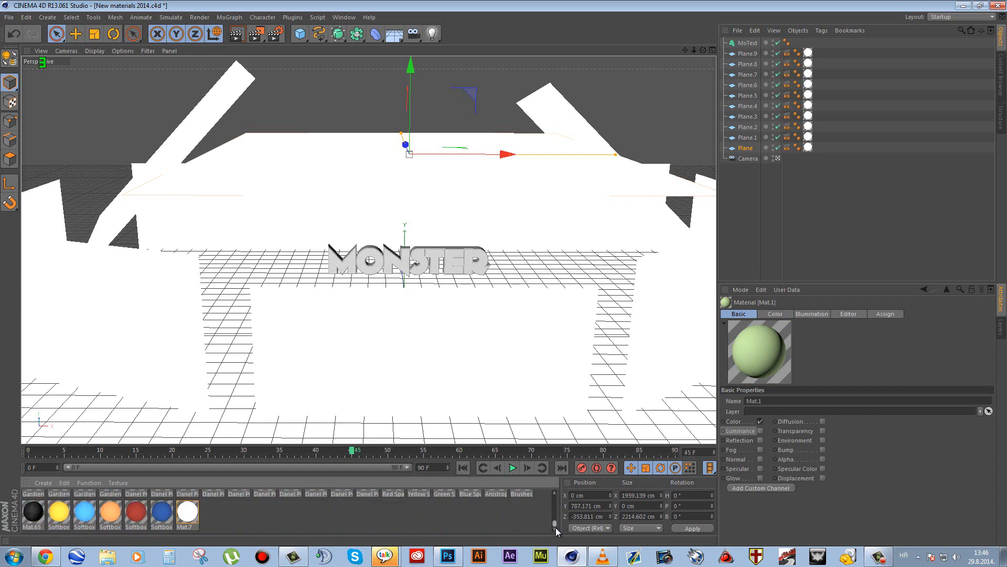
{"action": "left_click", "coordinate": [189, 513]}
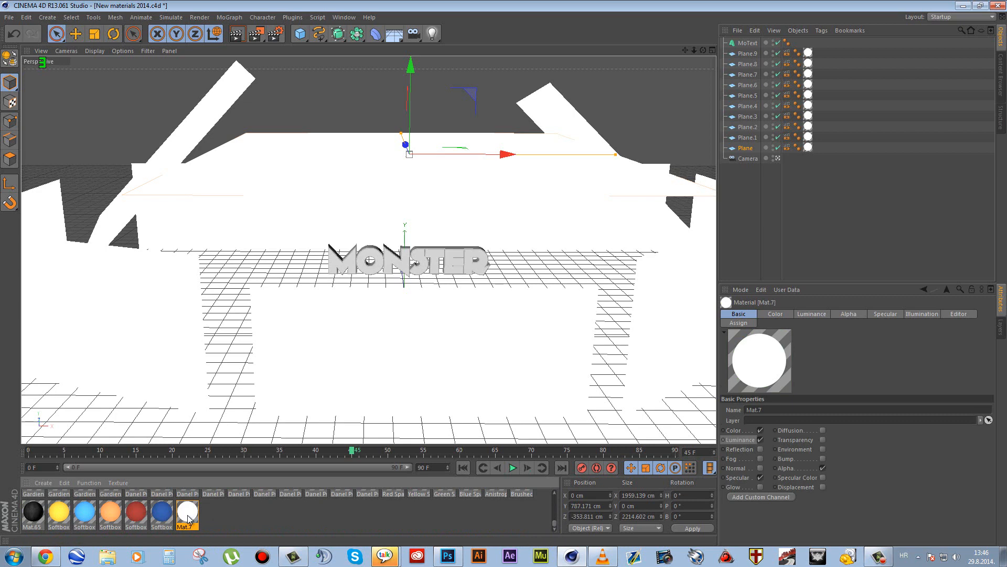
{"action": "left_click_drag", "start_coordinate": [189, 517], "coordinate": [811, 55]}
{"action": "left_click", "coordinate": [256, 520]}
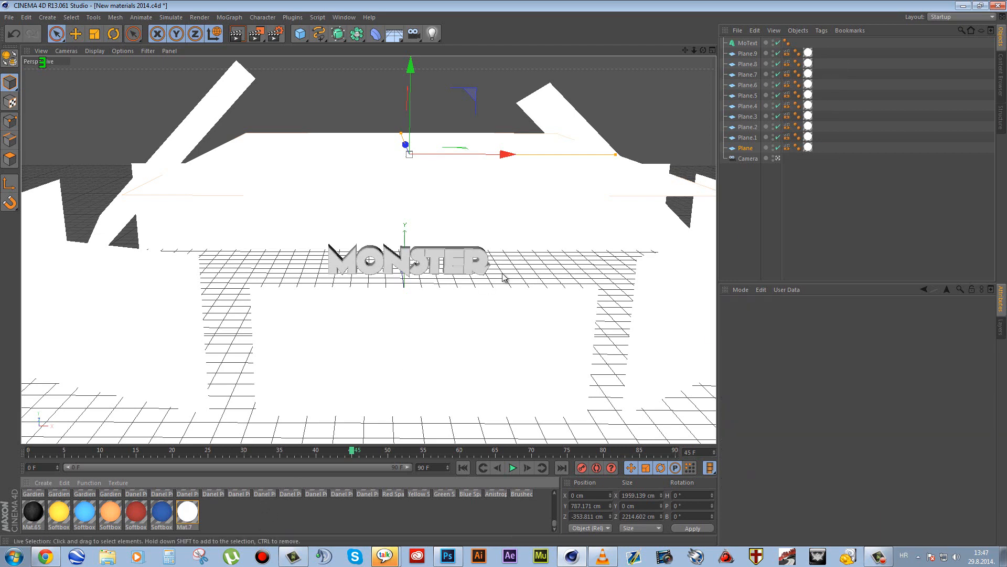
- Frame the MONSTER text closely in the perspective view
{"action": "scroll", "coordinate": [525, 268], "scroll_direction": "up", "scroll_amount": 5}
{"action": "scroll", "coordinate": [546, 268], "scroll_direction": "up", "scroll_amount": 3}
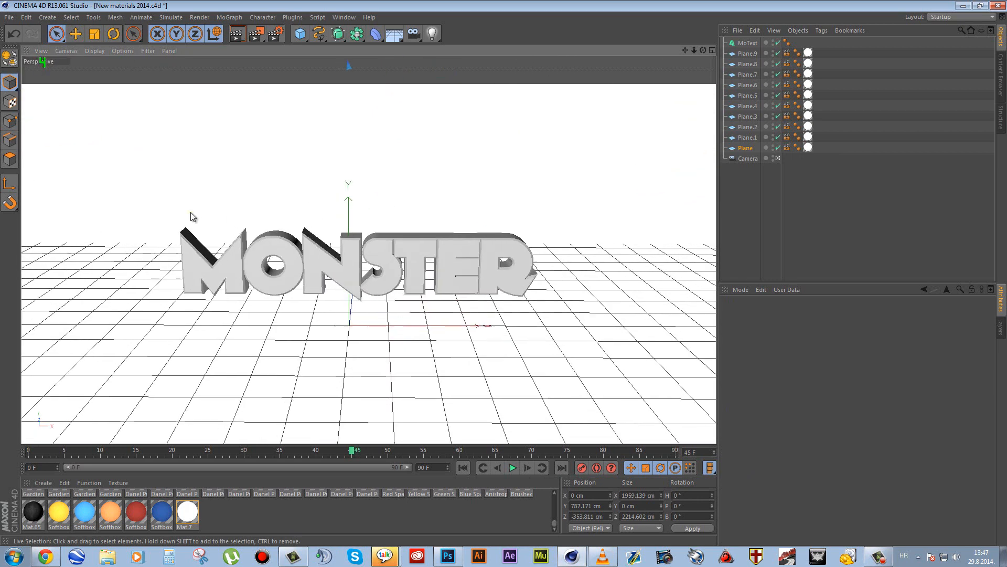
{"action": "scroll", "coordinate": [556, 265], "scroll_direction": "up", "scroll_amount": 2}
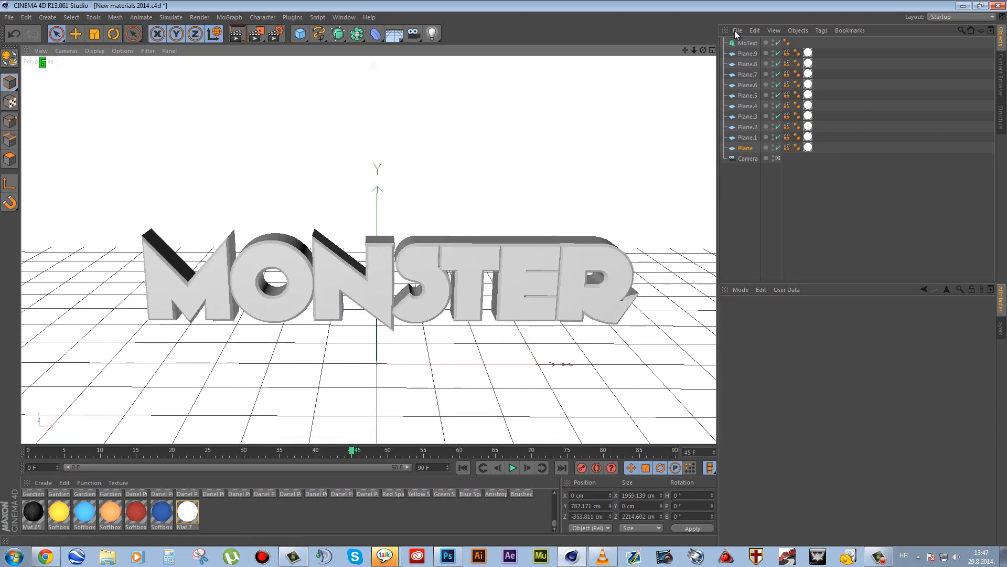
{"action": "left_click_drag", "start_coordinate": [684, 50], "coordinate": [678, 29]}
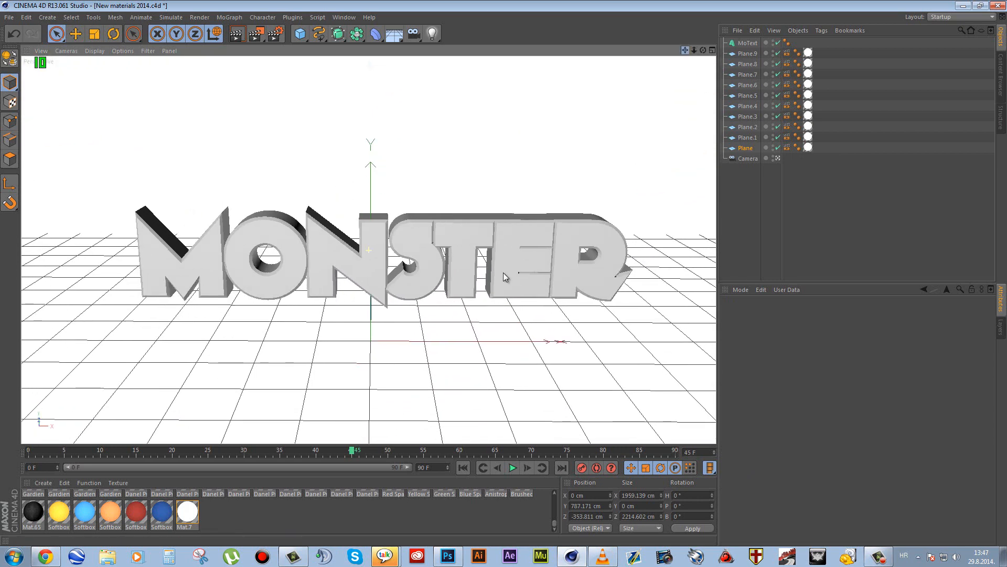
{"action": "left_click", "coordinate": [230, 18]}
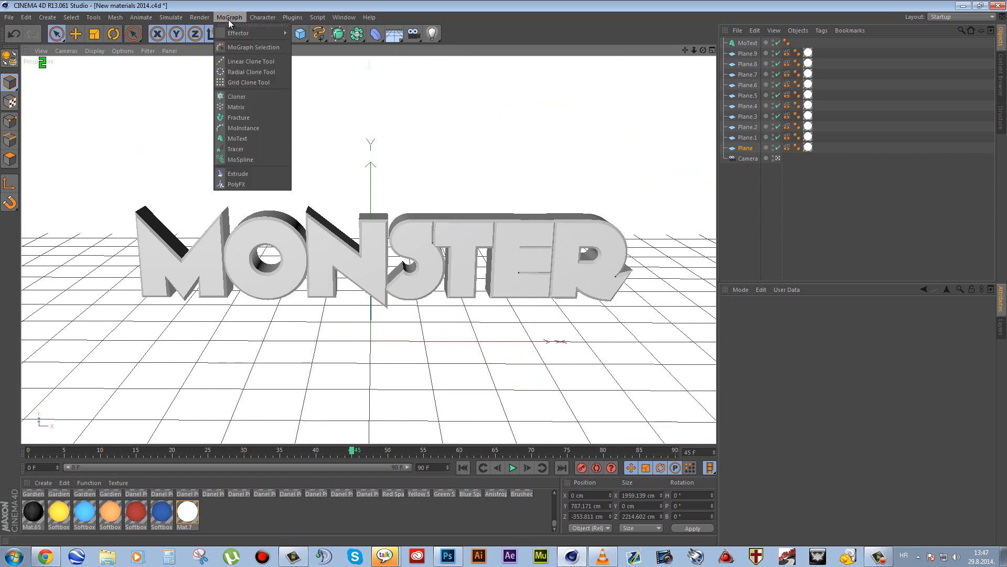
{"action": "left_click", "coordinate": [235, 138]}
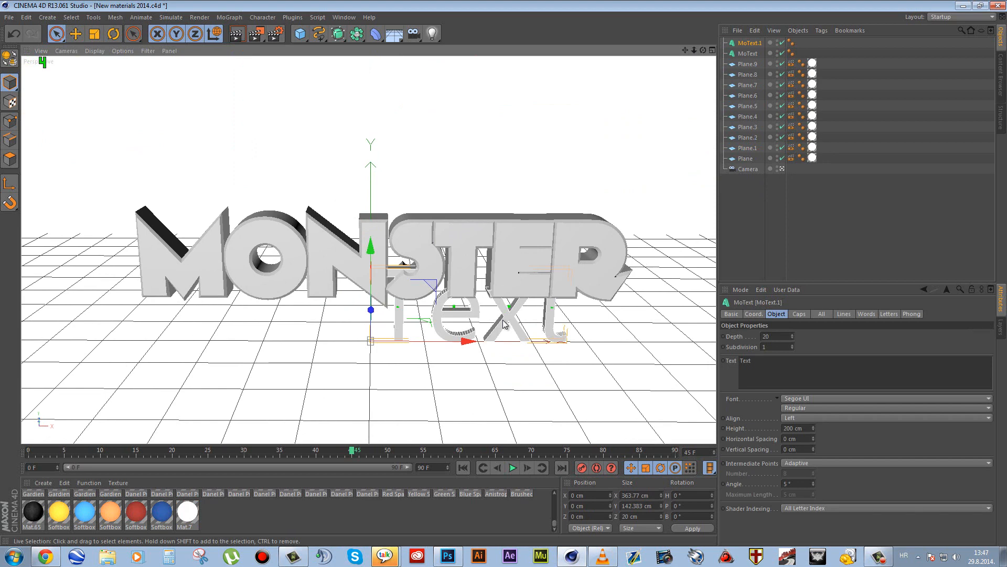
{"action": "key", "text": "Delete"}
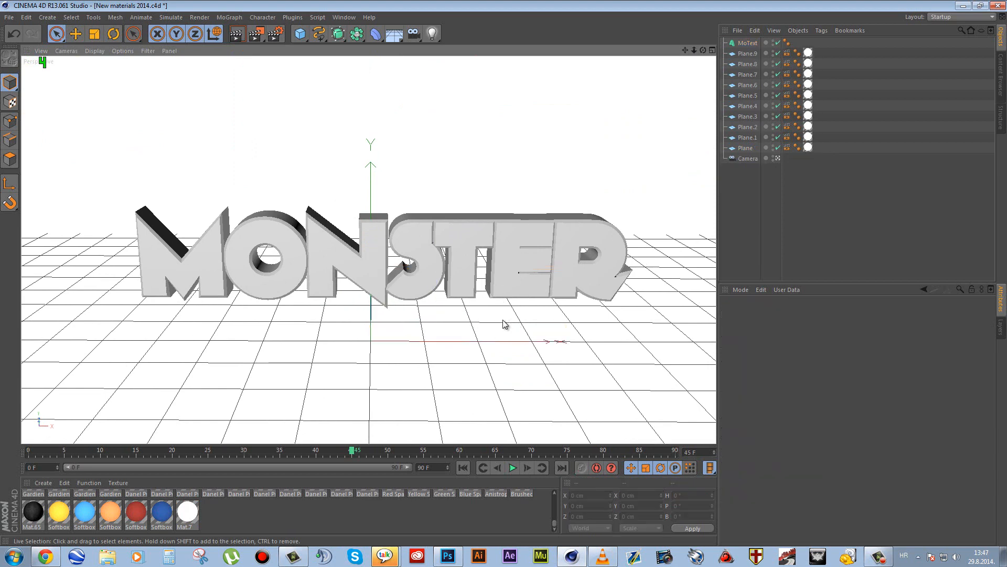
- Review the Caps and Object properties of the MONSTER MoText
{"action": "left_click", "coordinate": [746, 43]}
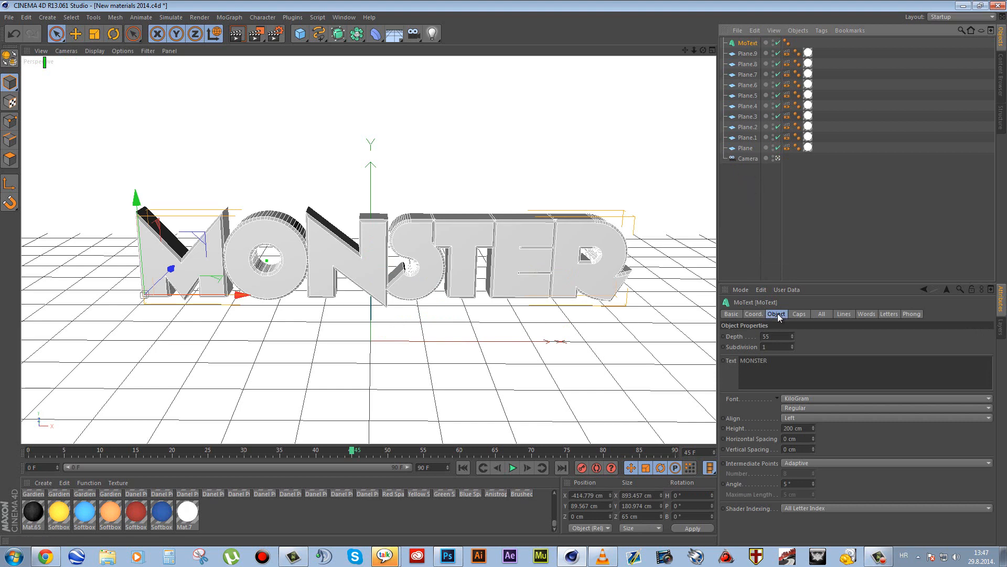
{"action": "left_click", "coordinate": [799, 314]}
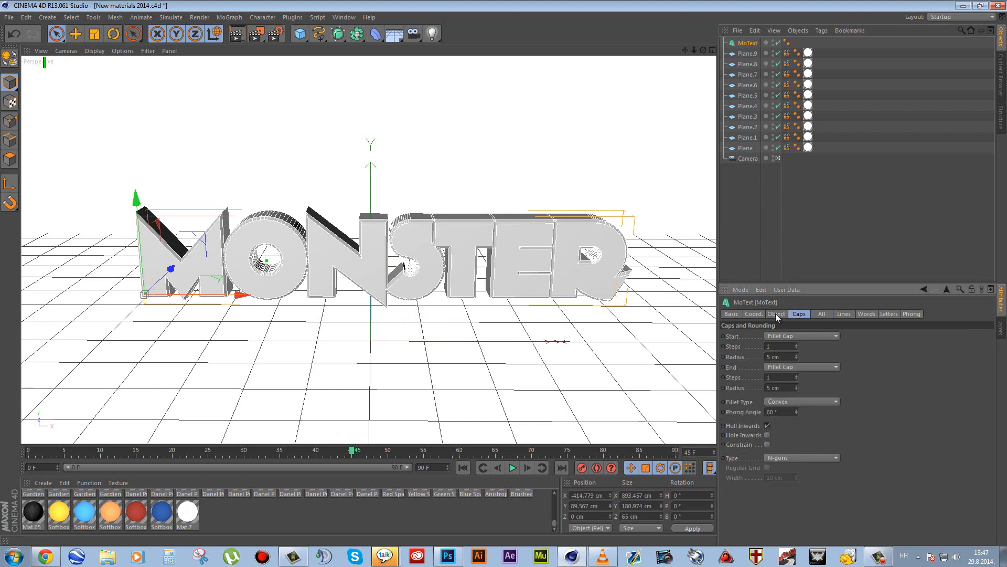
{"action": "left_click", "coordinate": [776, 313]}
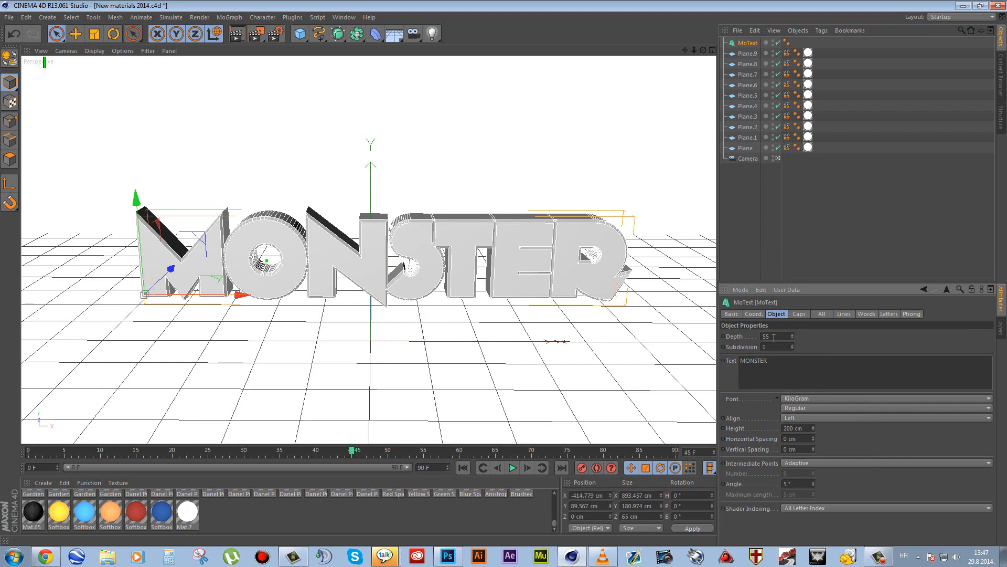
- Browse the fonts available for the MONSTER text without changing its font, and reopen its caps and rounding settings
{"action": "left_click", "coordinate": [797, 400]}
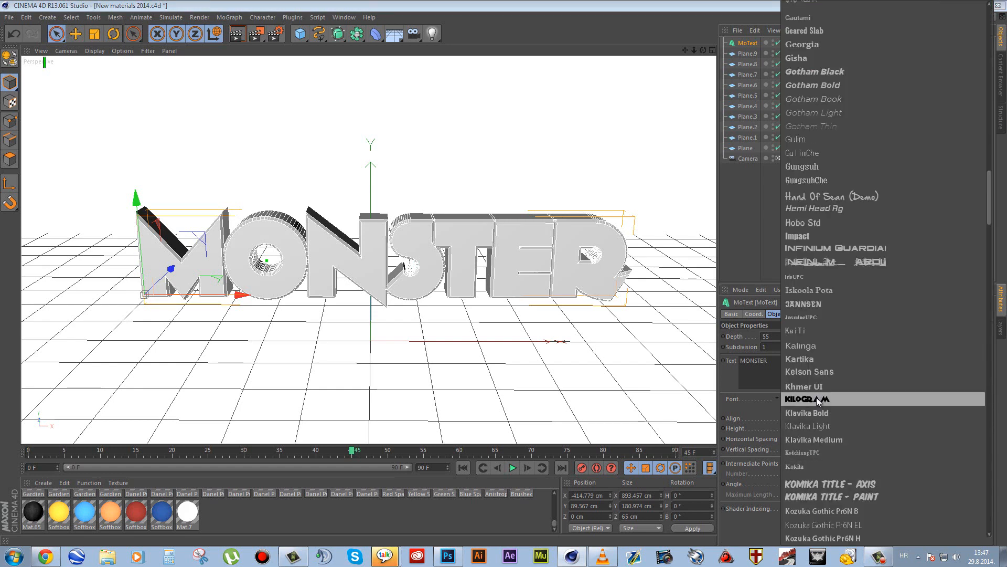
{"action": "scroll", "coordinate": [816, 398], "scroll_direction": "down", "scroll_amount": 15}
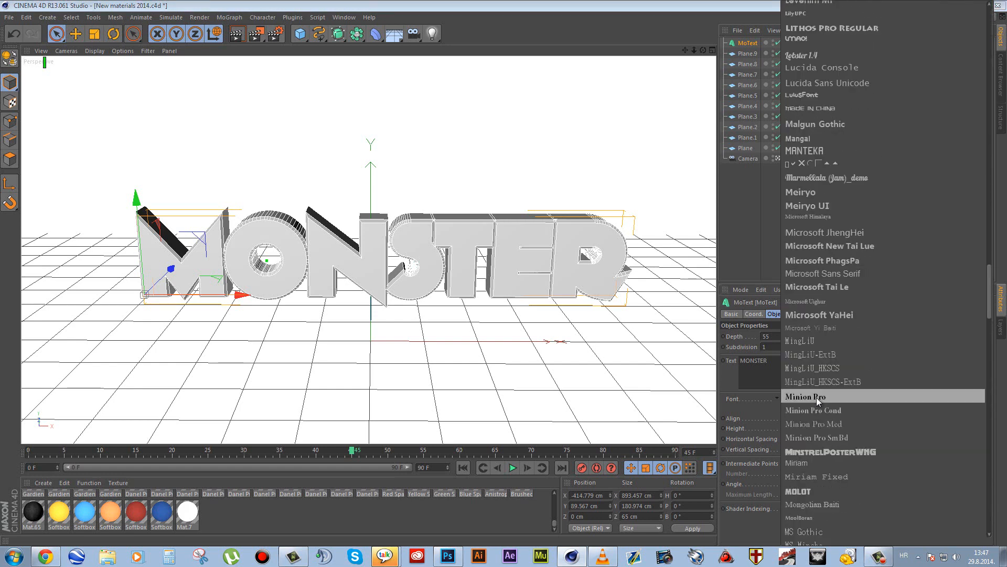
{"action": "scroll", "coordinate": [816, 397], "scroll_direction": "up", "scroll_amount": 3}
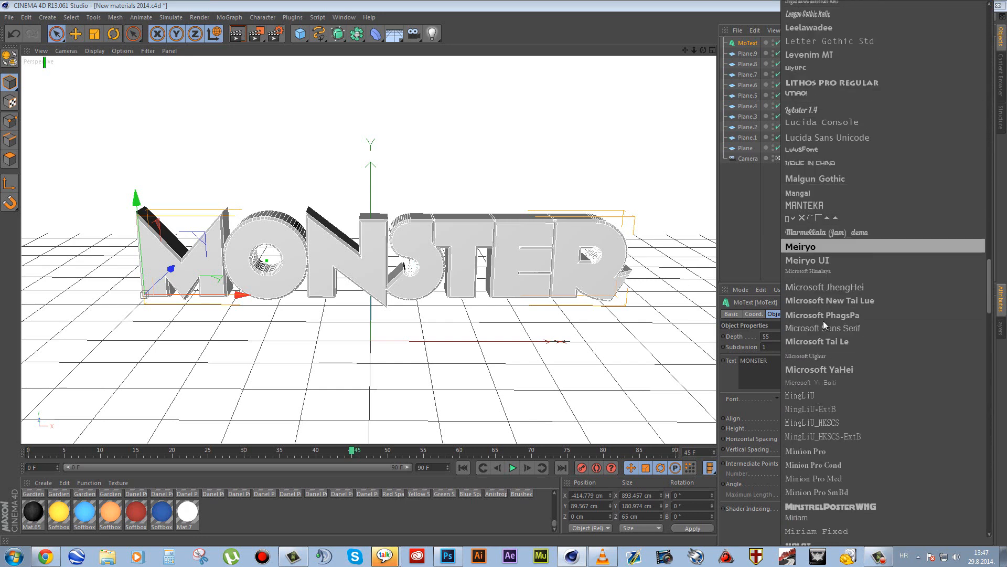
{"action": "scroll", "coordinate": [820, 430], "scroll_direction": "down", "scroll_amount": 10}
{"action": "scroll", "coordinate": [821, 357], "scroll_direction": "down", "scroll_amount": 10}
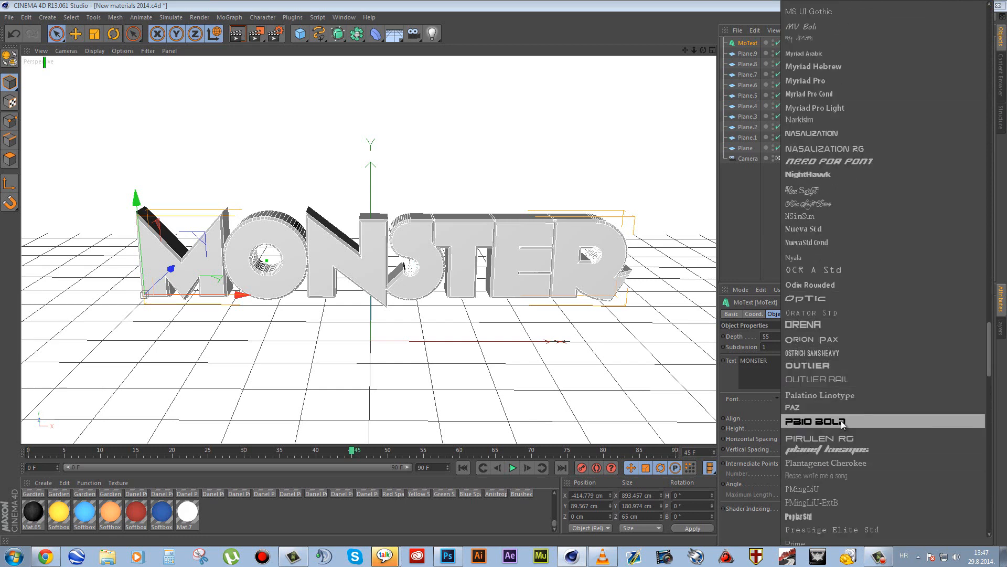
{"action": "scroll", "coordinate": [826, 421], "scroll_direction": "down", "scroll_amount": 15}
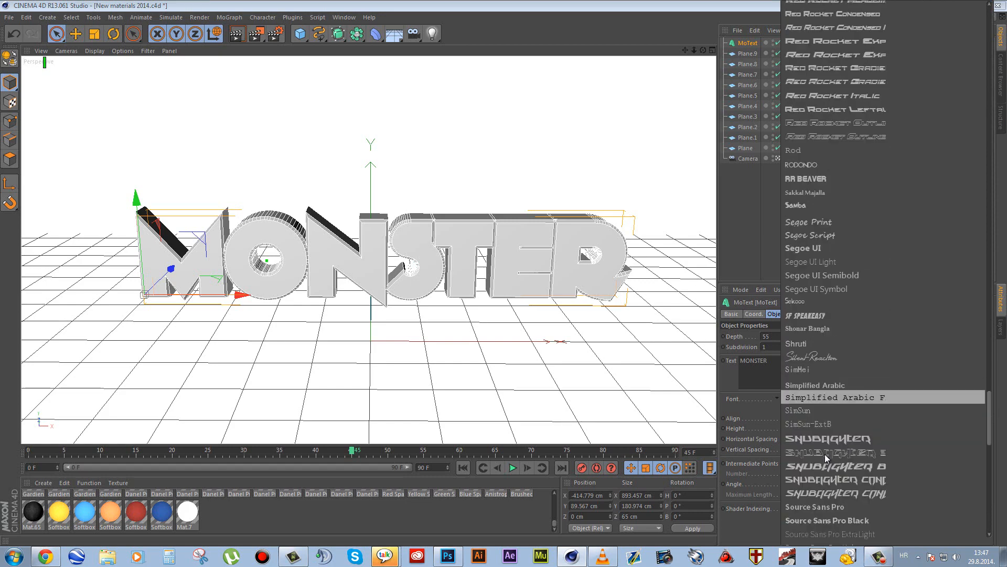
{"action": "scroll", "coordinate": [825, 455], "scroll_direction": "down", "scroll_amount": 14}
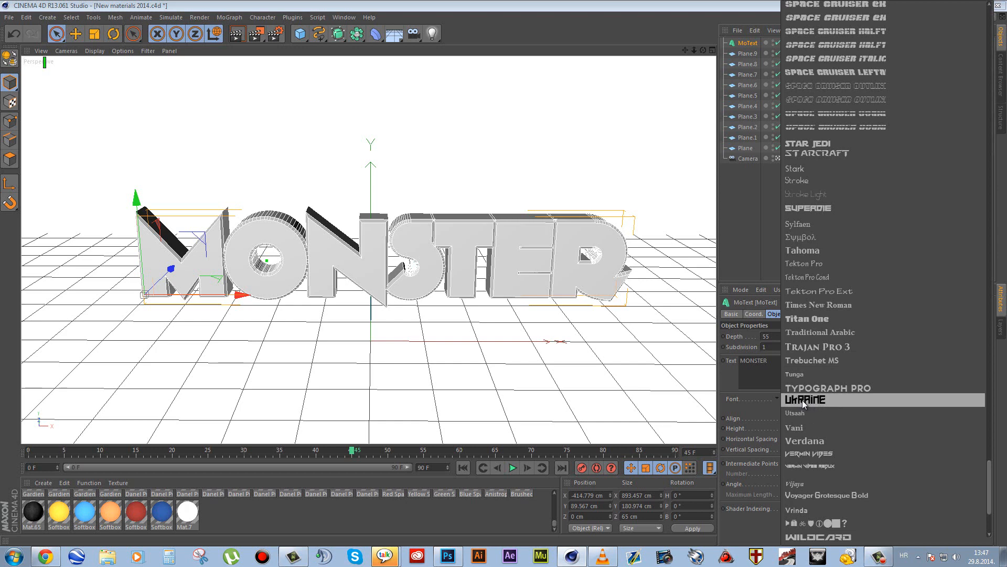
{"action": "left_click", "coordinate": [752, 250]}
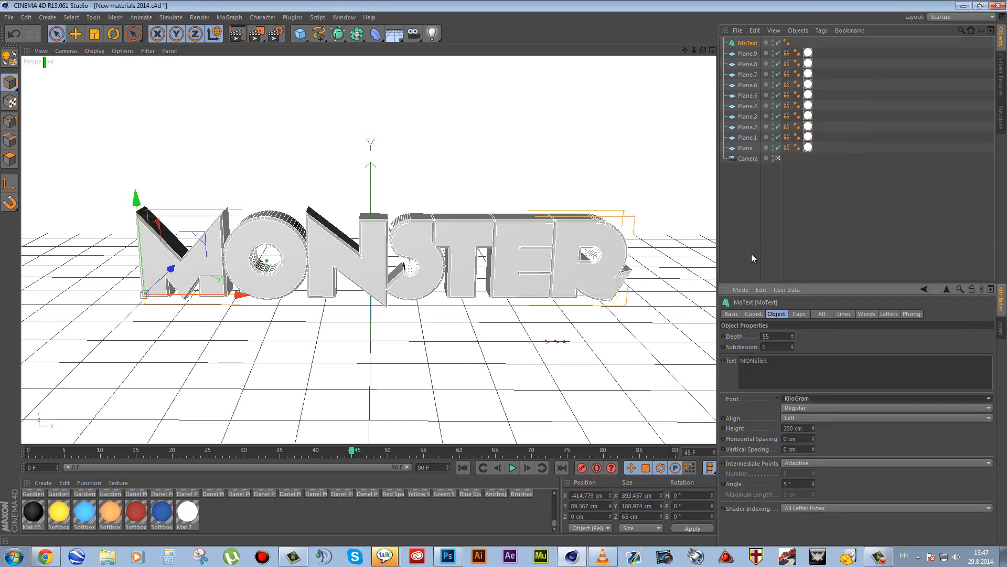
{"action": "left_click", "coordinate": [799, 314]}
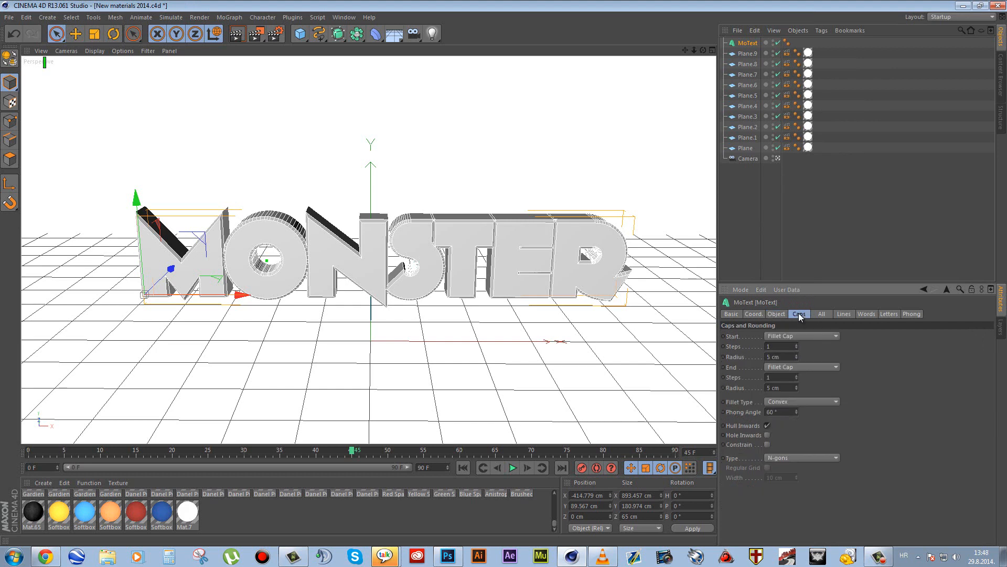
- Set the MoText's start and end caps to plain Cap and inspect the edges of the letters up close
{"action": "left_click", "coordinate": [775, 336]}
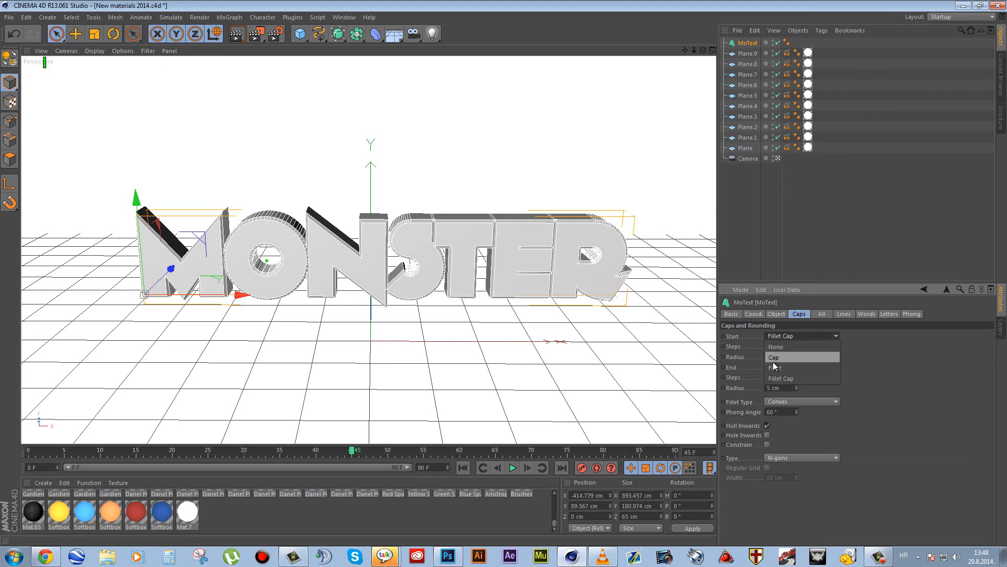
{"action": "left_click", "coordinate": [772, 357]}
{"action": "left_click", "coordinate": [773, 367]}
{"action": "left_click", "coordinate": [776, 388]}
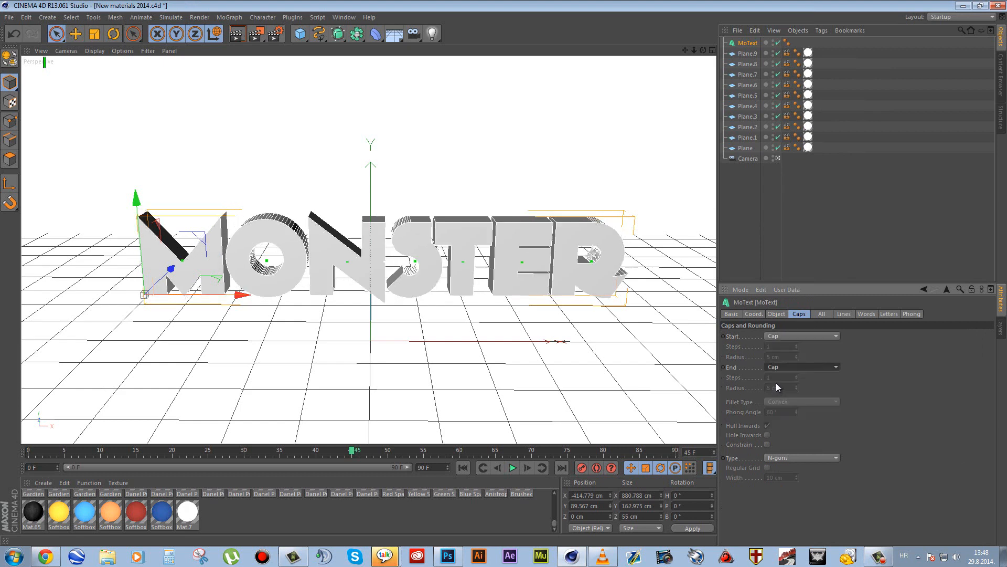
{"action": "left_click", "coordinate": [783, 335]}
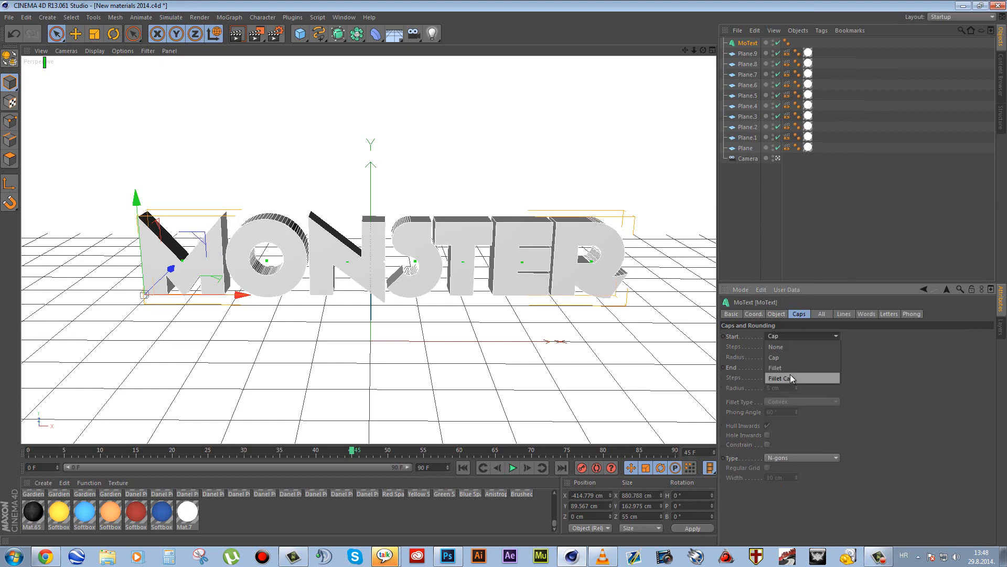
{"action": "left_click", "coordinate": [896, 375]}
{"action": "scroll", "coordinate": [470, 195], "scroll_direction": "up", "scroll_amount": 5}
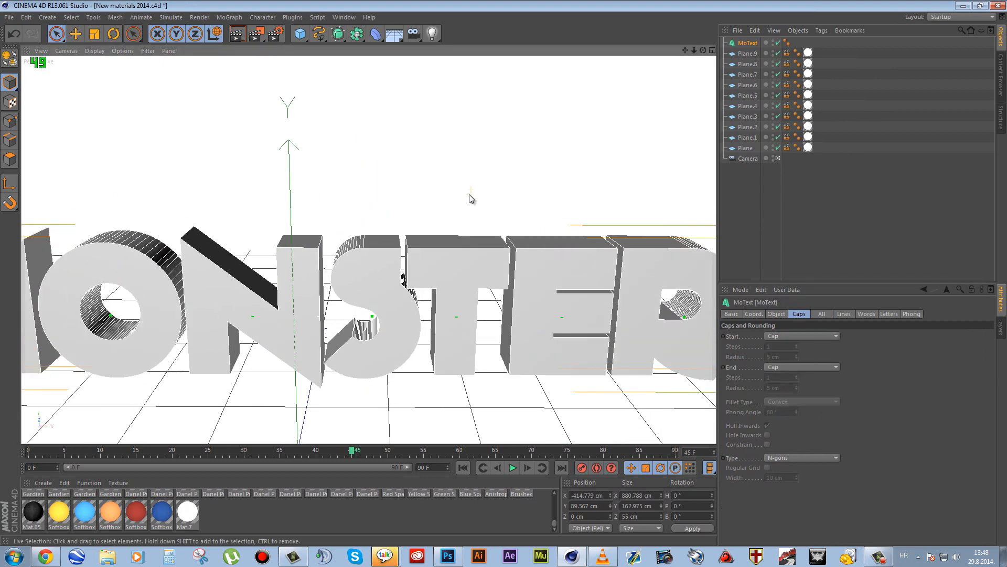
{"action": "scroll", "coordinate": [298, 295], "scroll_direction": "up", "scroll_amount": 3}
{"action": "scroll", "coordinate": [619, 225], "scroll_direction": "up", "scroll_amount": 4}
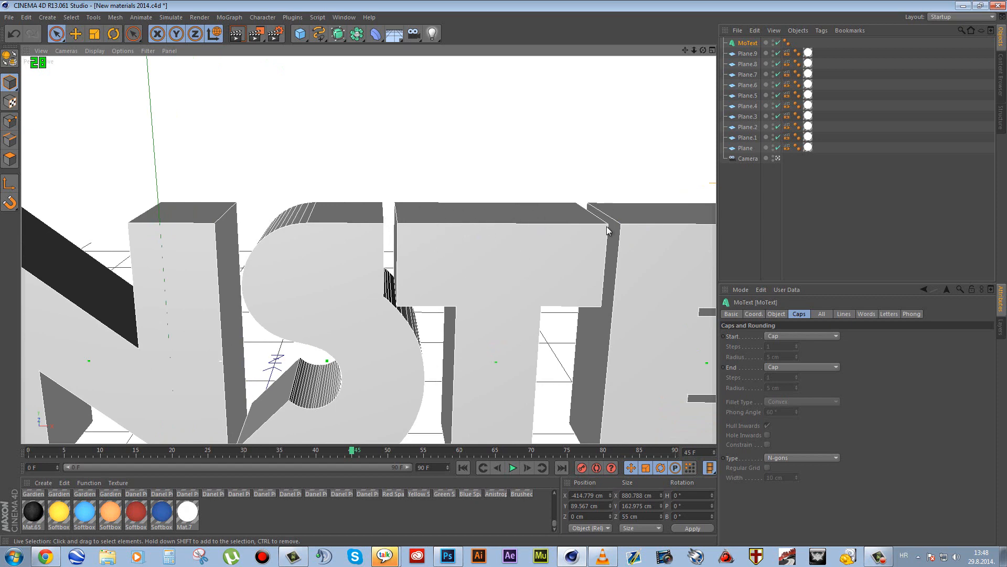
- Set both the start and end of the MONSTER MoText to Fillet Cap
{"action": "left_click", "coordinate": [776, 336]}
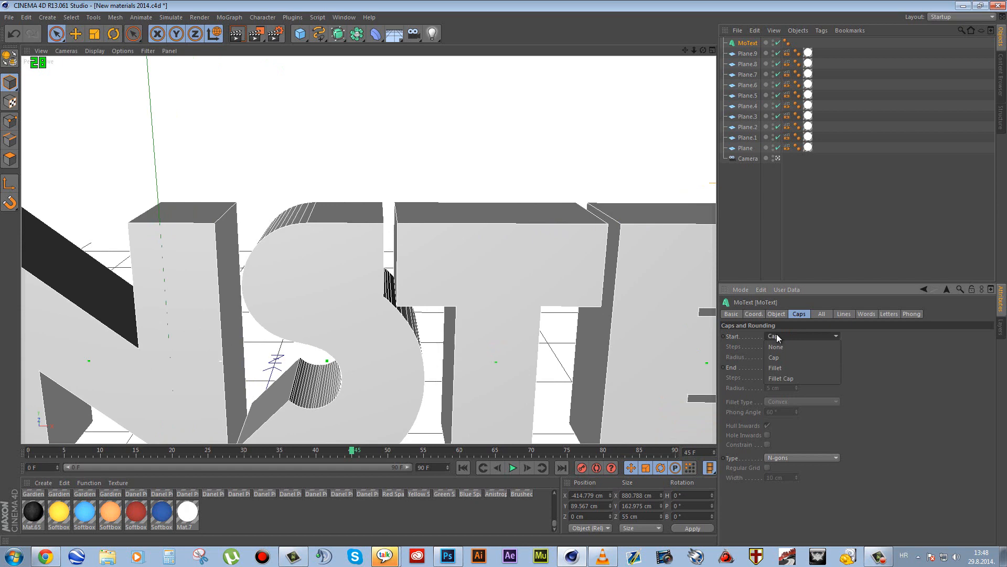
{"action": "left_click", "coordinate": [781, 379]}
{"action": "left_click", "coordinate": [783, 365]}
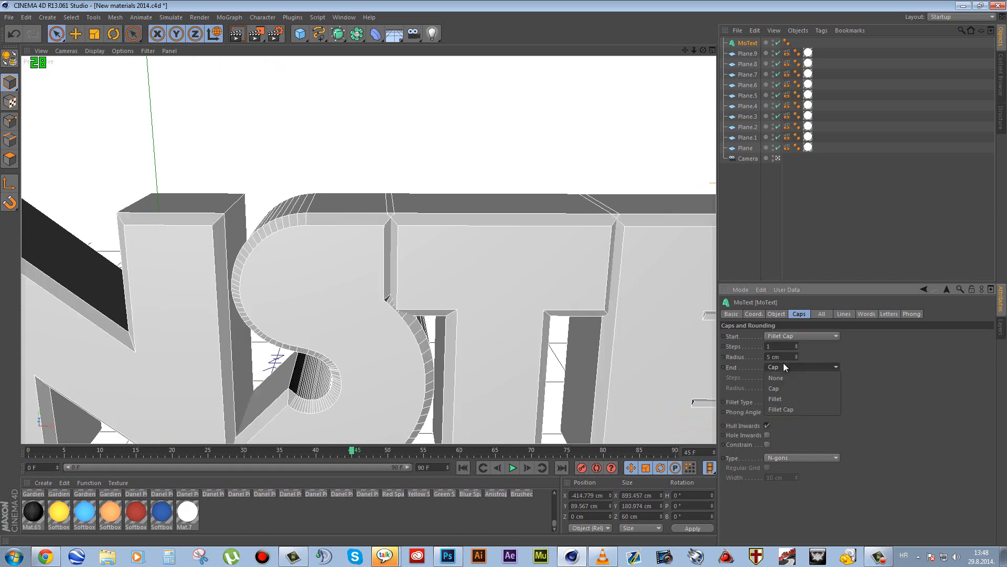
{"action": "left_click", "coordinate": [781, 409]}
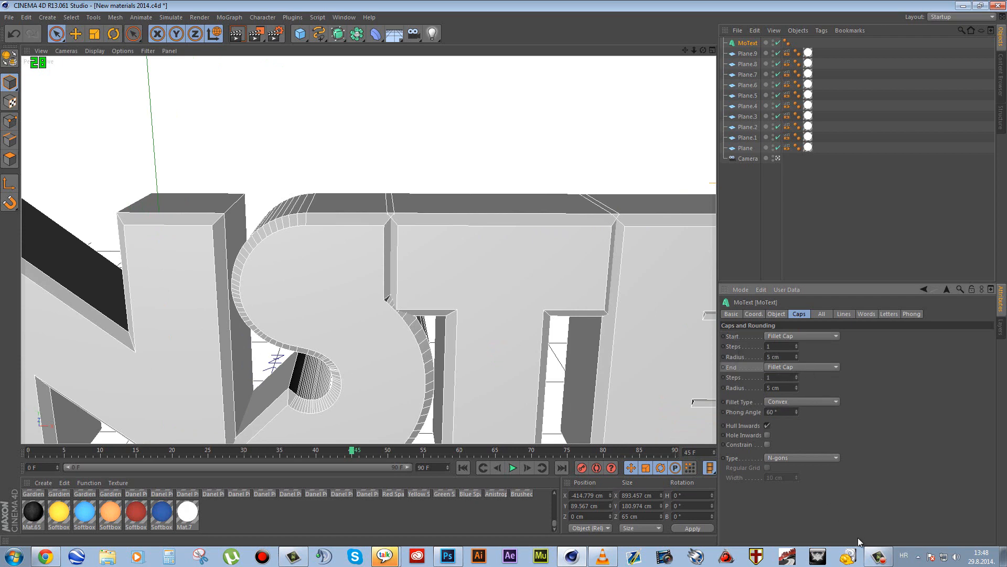
{"action": "left_click", "coordinate": [879, 557]}
{"action": "left_click", "coordinate": [881, 559]}
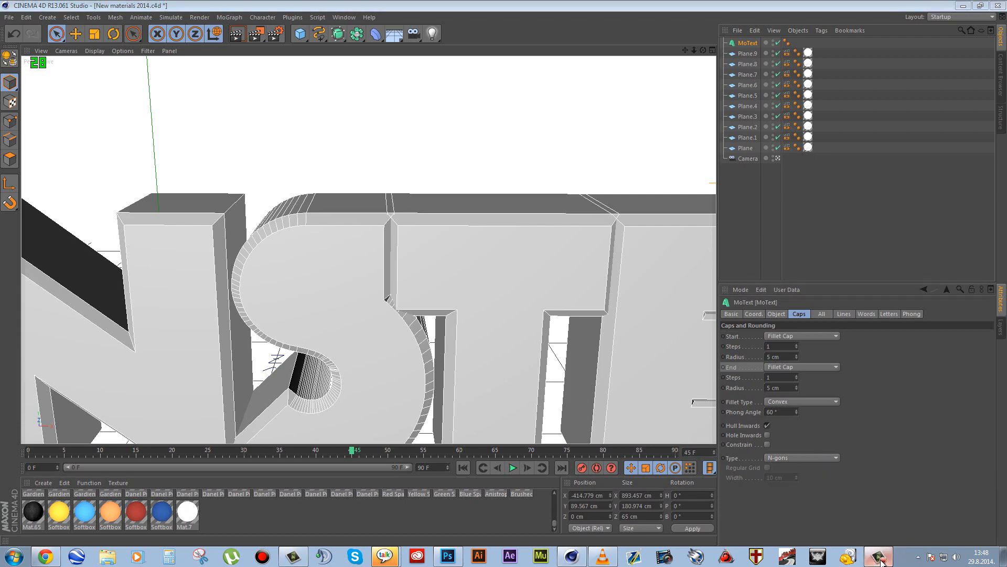
{"action": "left_click", "coordinate": [881, 559]}
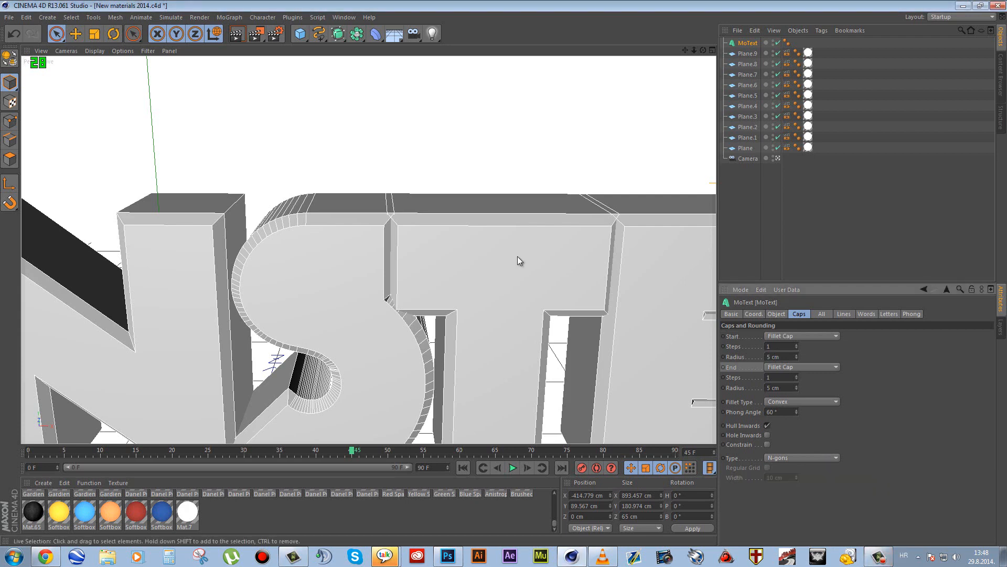
- Make the MONSTER MoText editable and expand its hierarchy down to the individual letter objects
{"action": "scroll", "coordinate": [461, 257], "scroll_direction": "down", "scroll_amount": 8}
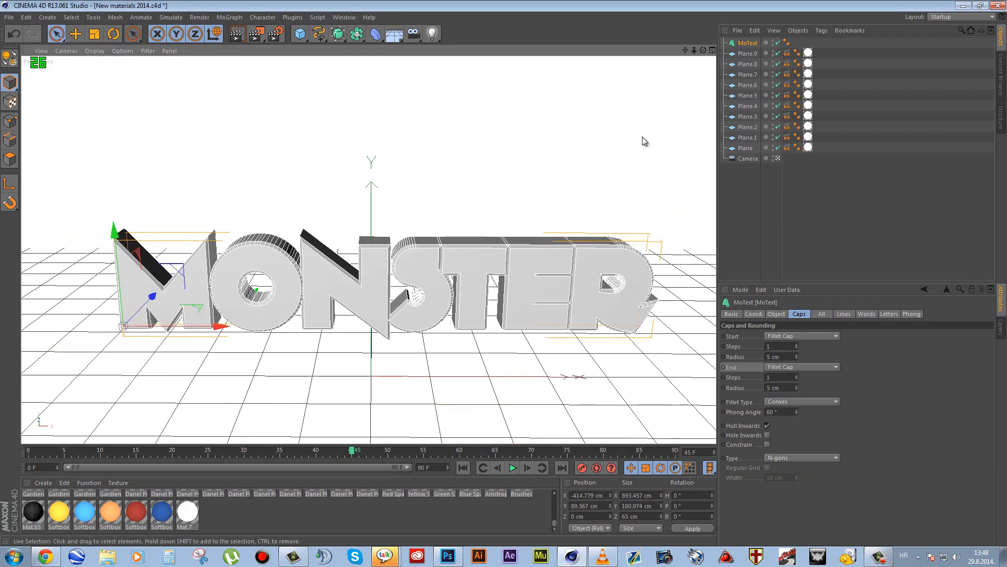
{"action": "scroll", "coordinate": [317, 266], "scroll_direction": "up", "scroll_amount": 1}
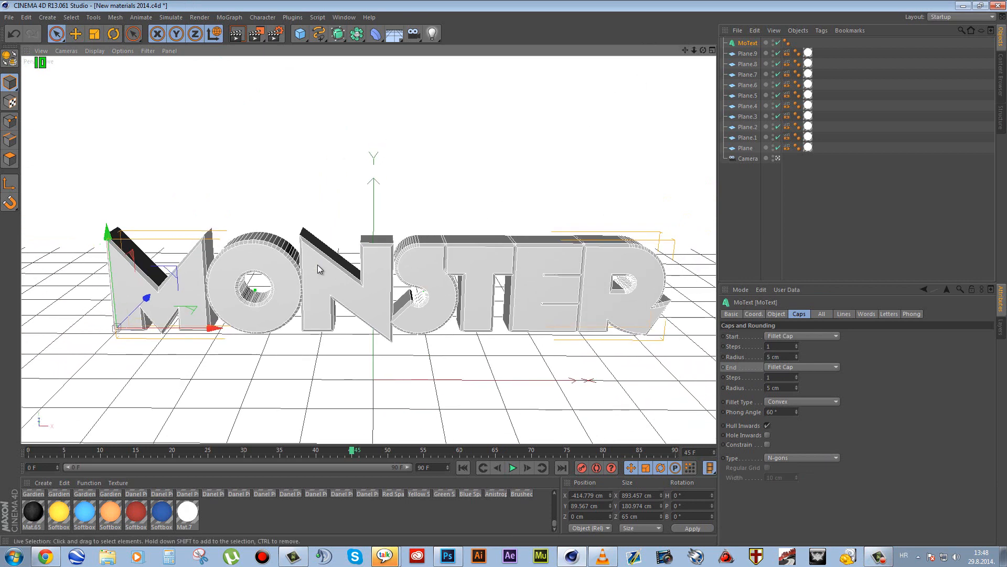
{"action": "key", "text": "c"}
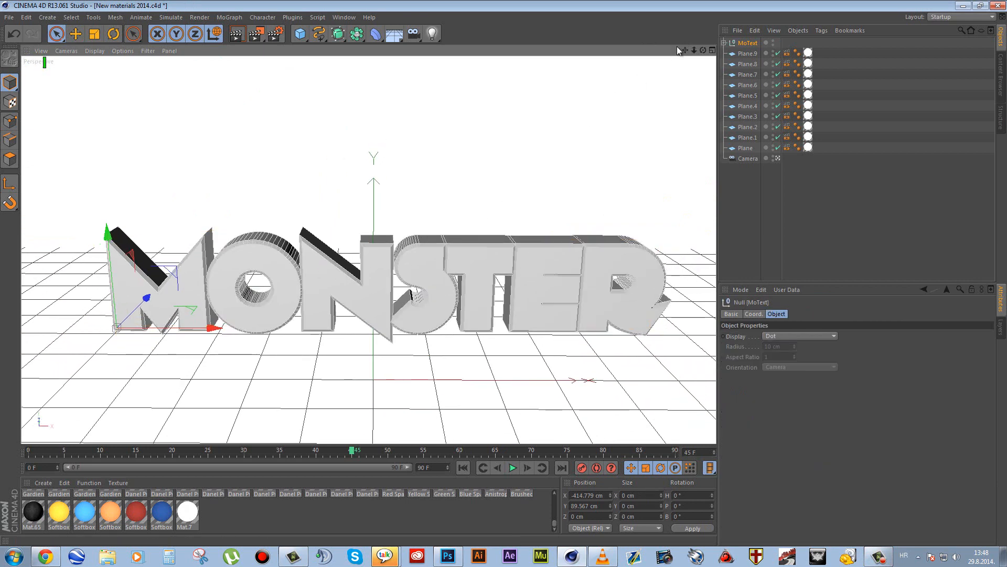
{"action": "left_click", "coordinate": [724, 43]}
{"action": "left_click", "coordinate": [730, 53]}
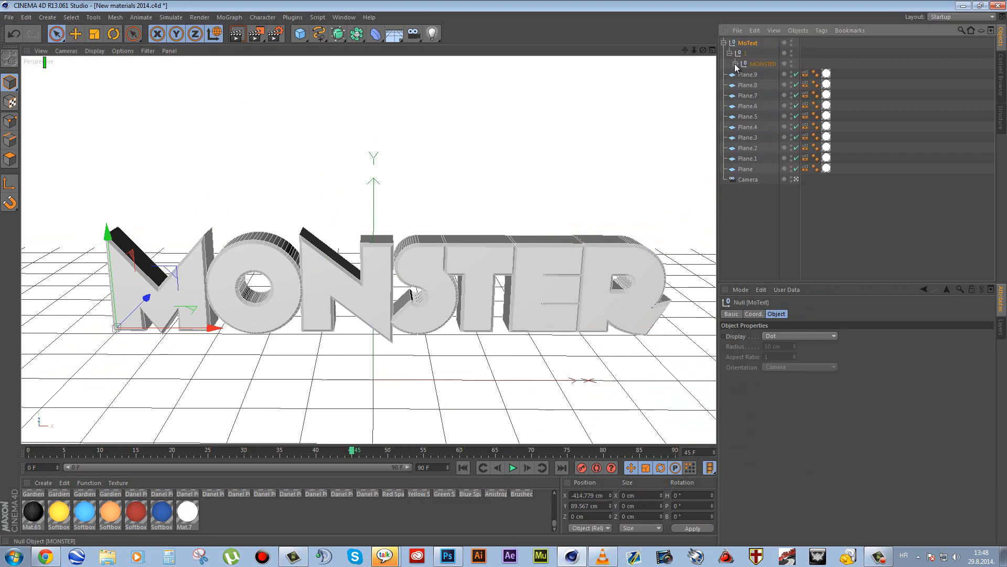
{"action": "left_click", "coordinate": [735, 64]}
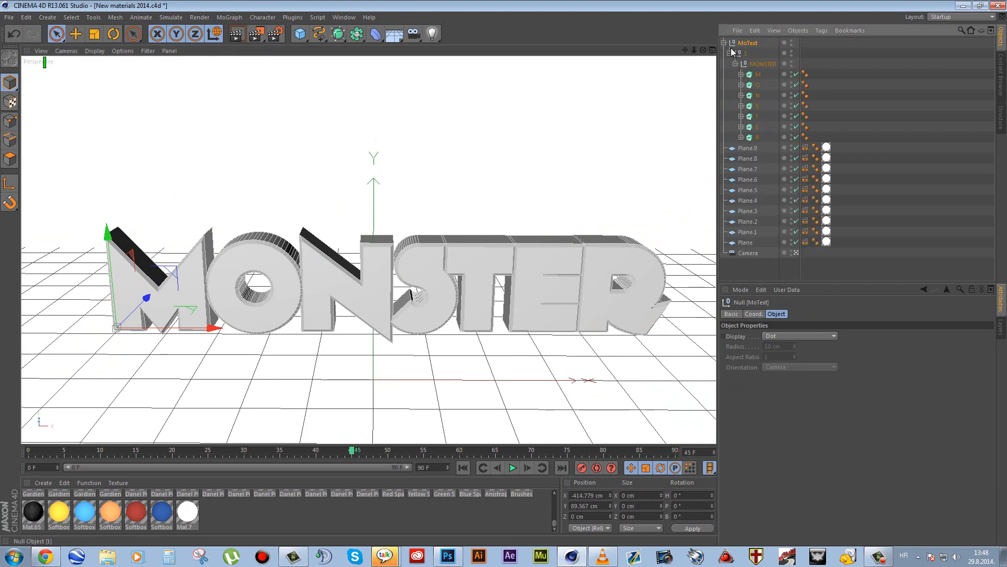
- Examine the separate letter objects of MONSTER by selecting M, O, N, S, T, E and R one after another
{"action": "left_click", "coordinate": [763, 64]}
{"action": "left_click", "coordinate": [757, 75]}
{"action": "left_click", "coordinate": [757, 85]}
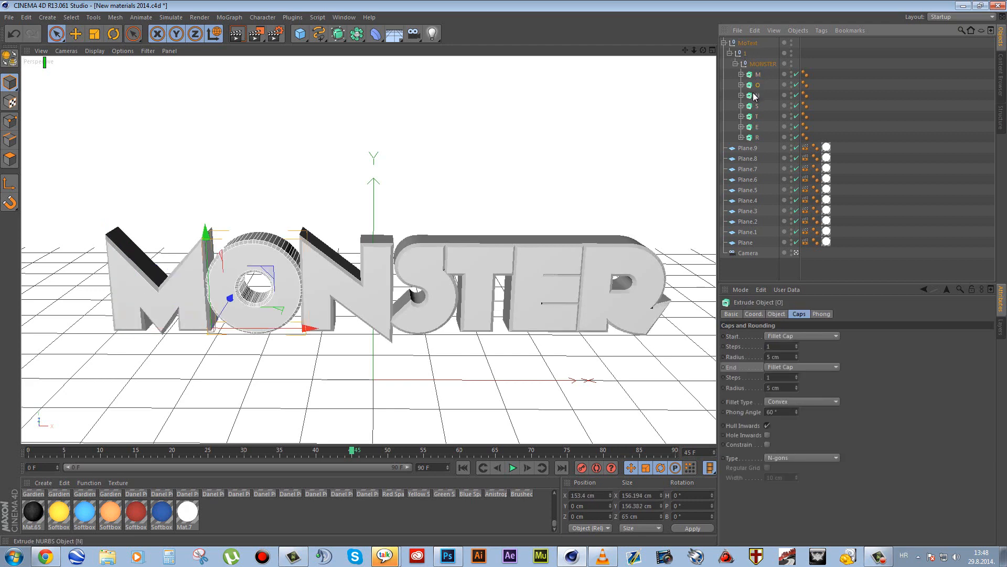
{"action": "left_click", "coordinate": [756, 95]}
{"action": "left_click", "coordinate": [756, 106]}
{"action": "left_click", "coordinate": [757, 117]}
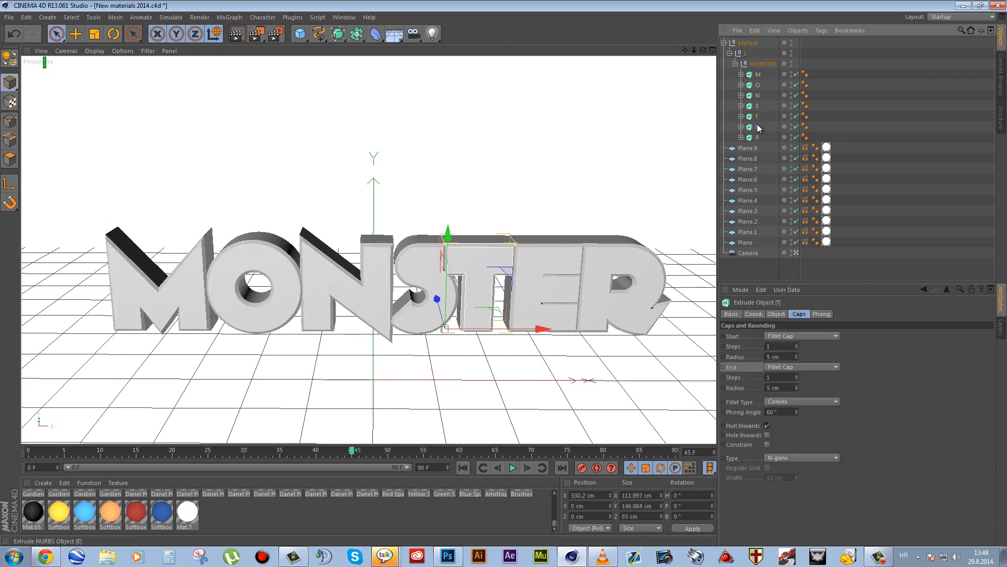
{"action": "left_click", "coordinate": [757, 127]}
{"action": "left_click", "coordinate": [756, 137]}
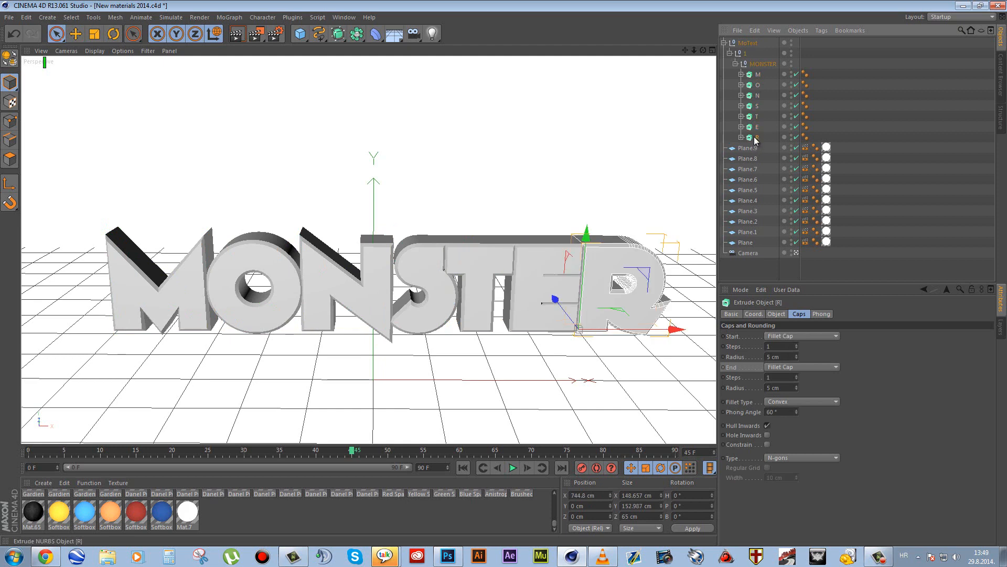
- Spread out the first letters by moving M to about X -60 cm and shifting O and N in the same direction
{"action": "left_click", "coordinate": [174, 295]}
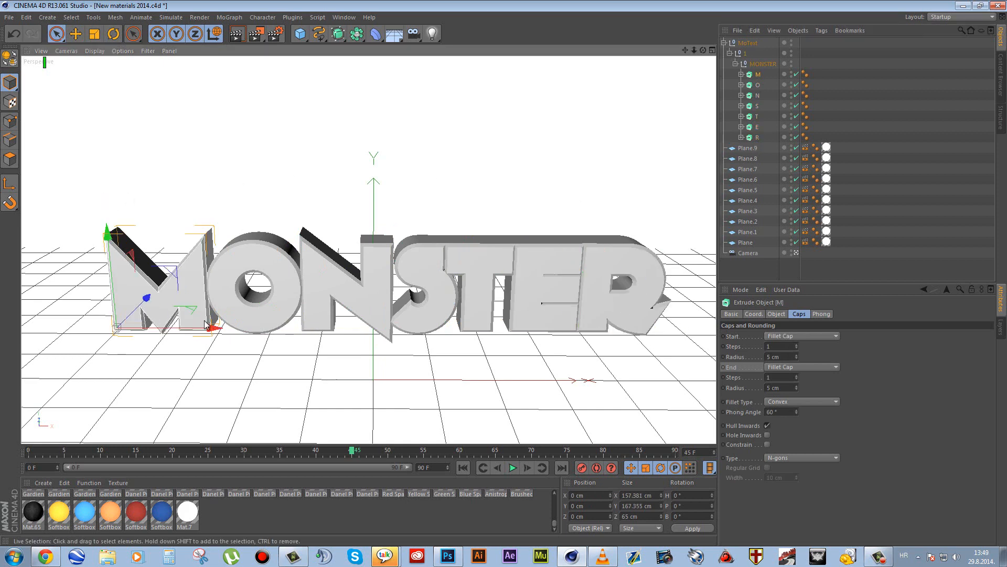
{"action": "left_click_drag", "start_coordinate": [223, 330], "coordinate": [190, 325]}
{"action": "left_click", "coordinate": [237, 298]}
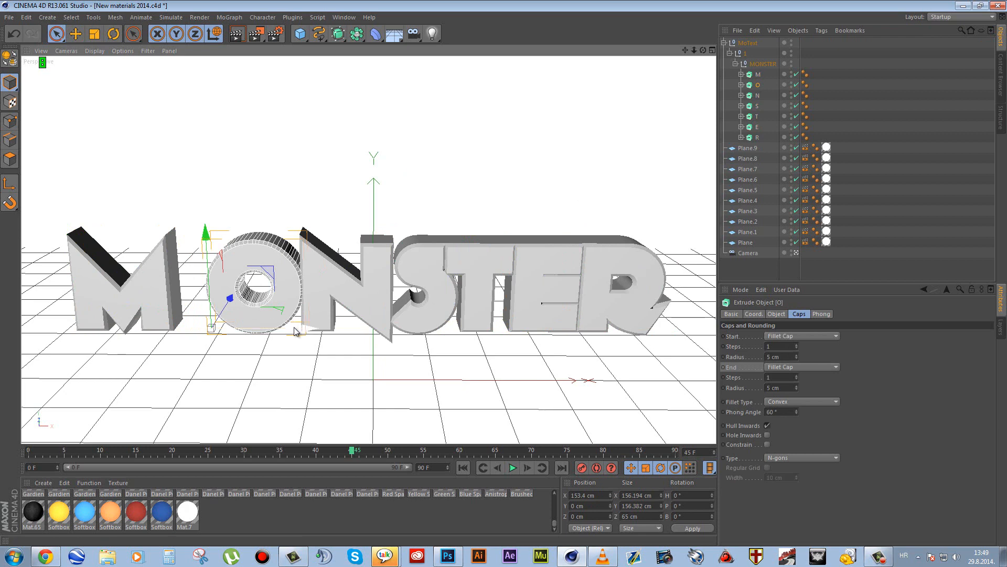
{"action": "left_click_drag", "start_coordinate": [259, 329], "coordinate": [238, 330]}
{"action": "left_click", "coordinate": [388, 326]}
{"action": "left_click_drag", "start_coordinate": [399, 334], "coordinate": [389, 333]}
- Space out the last letters by moving R and E outward along X and T to about X 549 cm
{"action": "left_click", "coordinate": [604, 283]}
{"action": "left_click_drag", "start_coordinate": [657, 330], "coordinate": [684, 329]}
{"action": "left_click", "coordinate": [575, 304]}
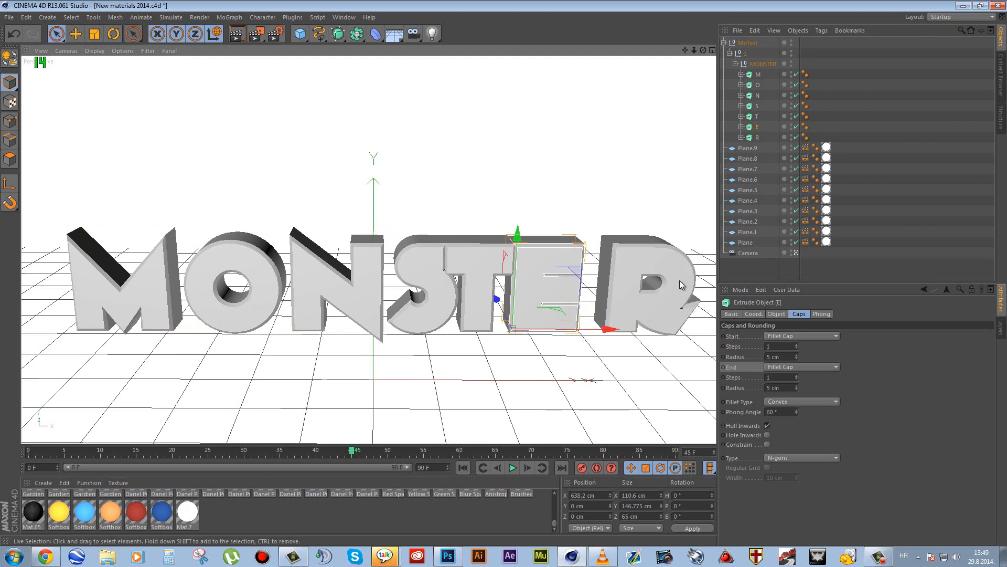
{"action": "left_click", "coordinate": [590, 325]}
{"action": "left_click_drag", "start_coordinate": [590, 325], "coordinate": [610, 328]}
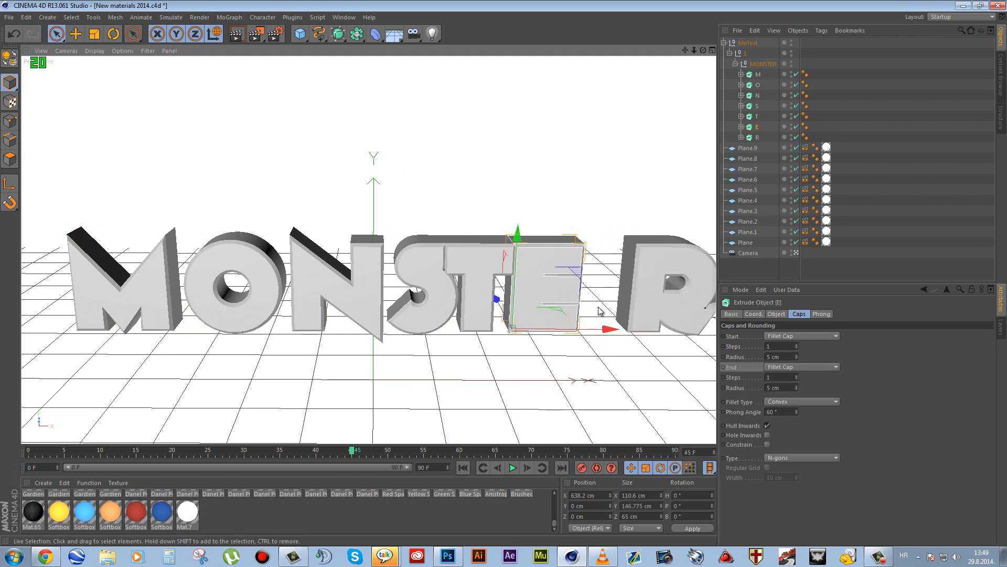
{"action": "left_click", "coordinate": [560, 321]}
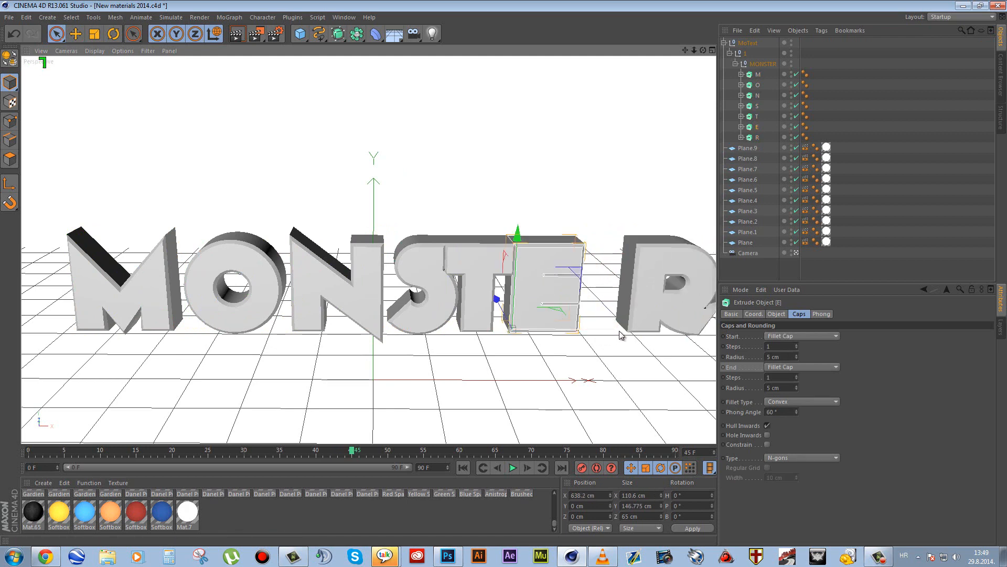
{"action": "left_click_drag", "start_coordinate": [614, 331], "coordinate": [636, 330]}
{"action": "left_click", "coordinate": [483, 276]}
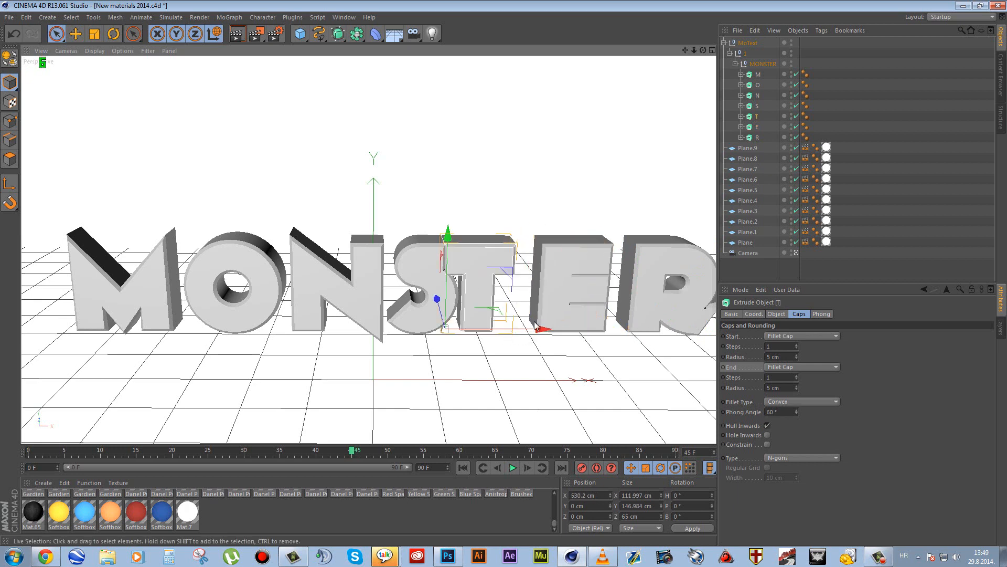
{"action": "left_click_drag", "start_coordinate": [540, 329], "coordinate": [553, 329]}
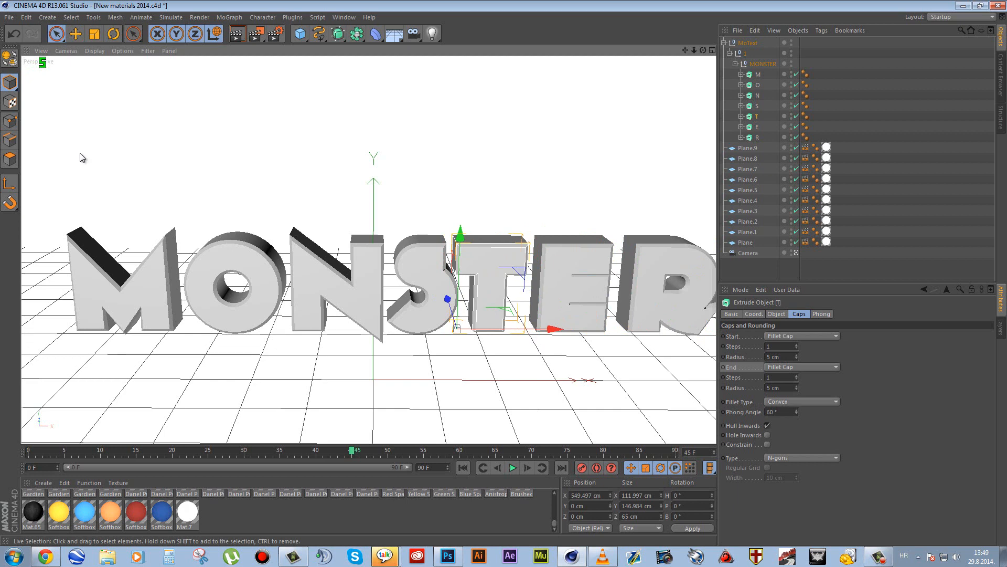
- Rotate the letter M to about H 3°, P -2.3° and B -31°
{"action": "left_click", "coordinate": [143, 297]}
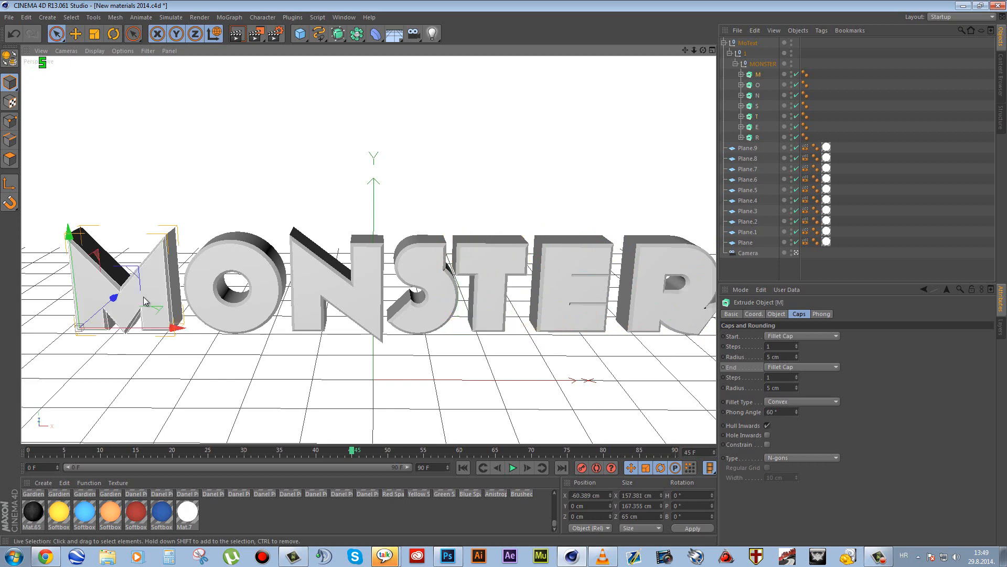
{"action": "left_click", "coordinate": [114, 35]}
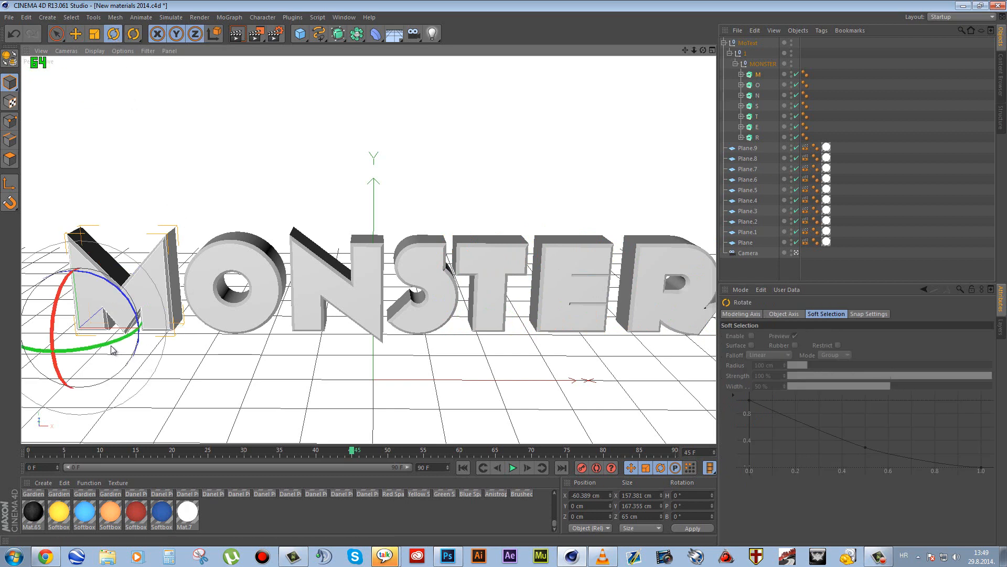
{"action": "left_click_drag", "start_coordinate": [119, 349], "coordinate": [122, 342]}
{"action": "mouse_move", "coordinate": [59, 323]}
{"action": "left_mouse_down"}
{"action": "mouse_move", "coordinate": [60, 296]}
{"action": "mouse_move", "coordinate": [59, 336]}
{"action": "left_mouse_up"}
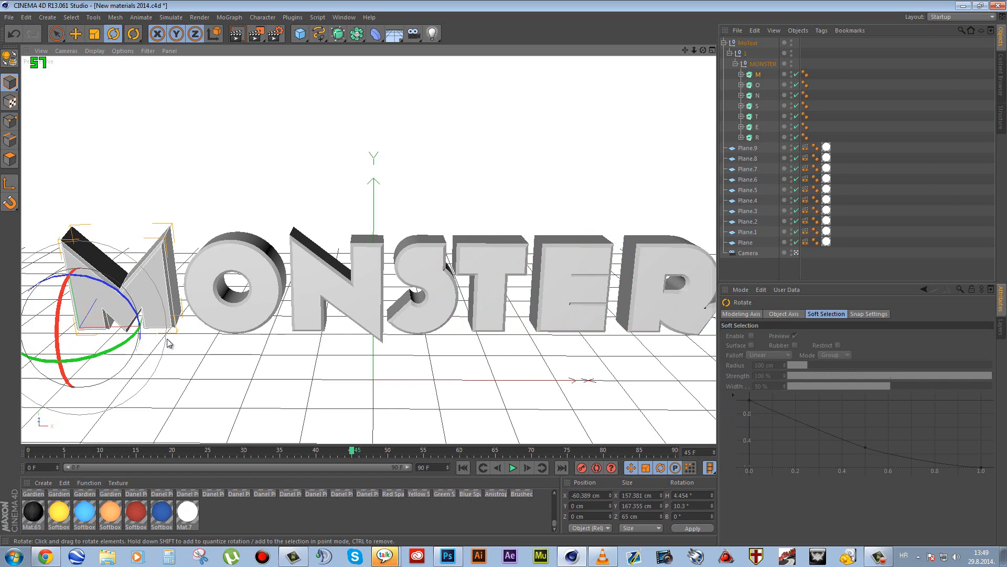
{"action": "left_click_drag", "start_coordinate": [166, 352], "coordinate": [124, 324]}
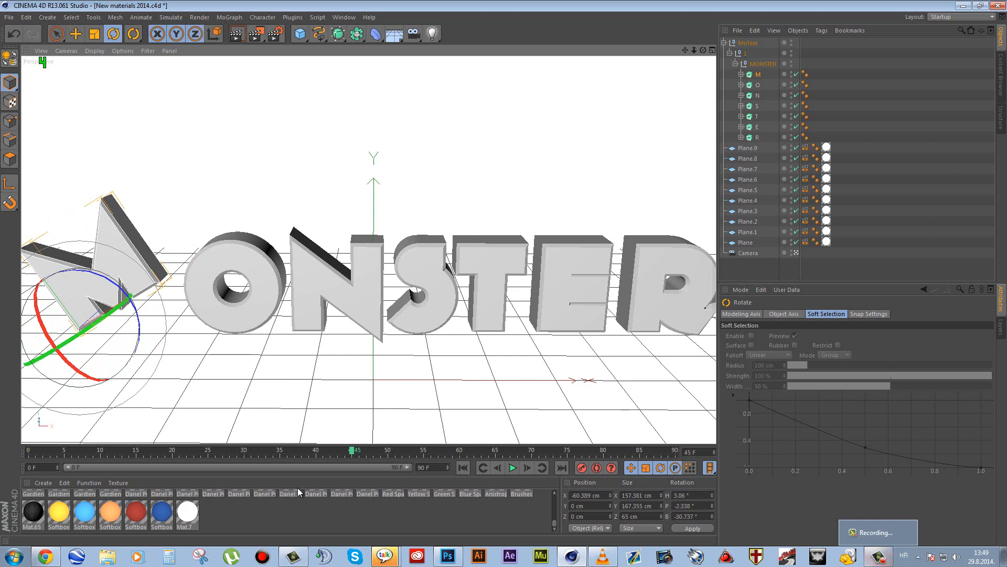
- Look through the coloured and grey gradient materials in the scene's material collection
{"action": "left_click", "coordinate": [555, 493]}
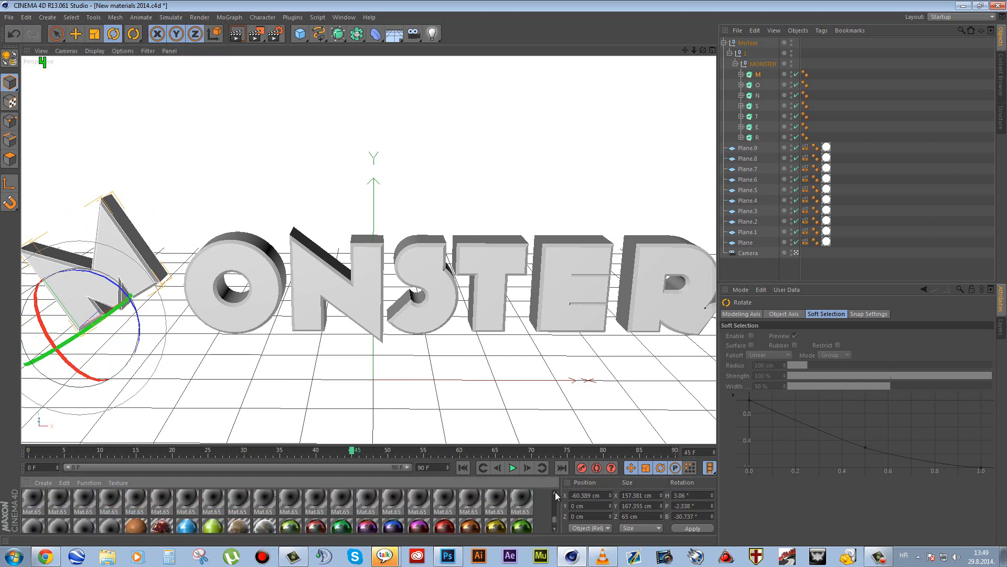
{"action": "left_click", "coordinate": [555, 492]}
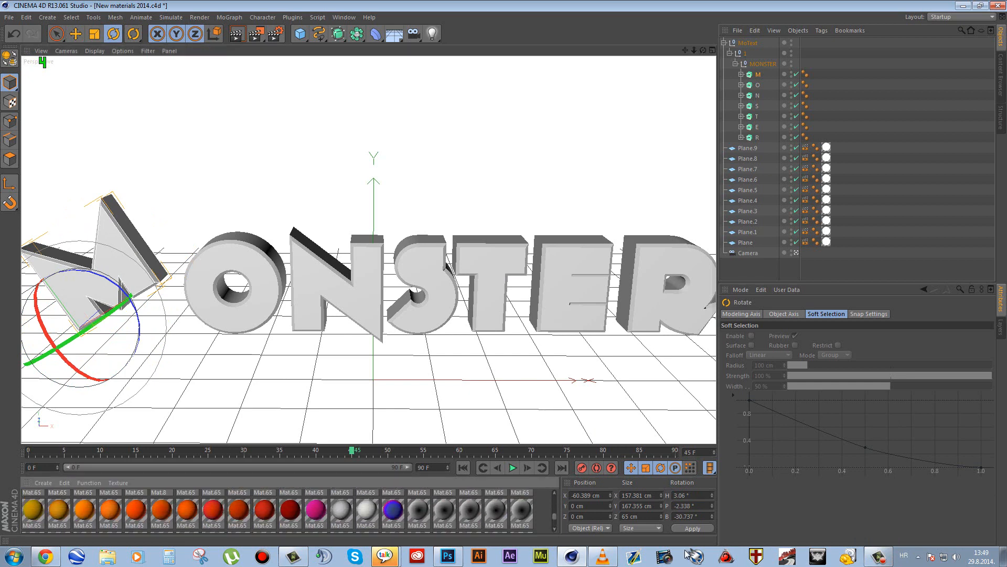
{"action": "left_click", "coordinate": [880, 557]}
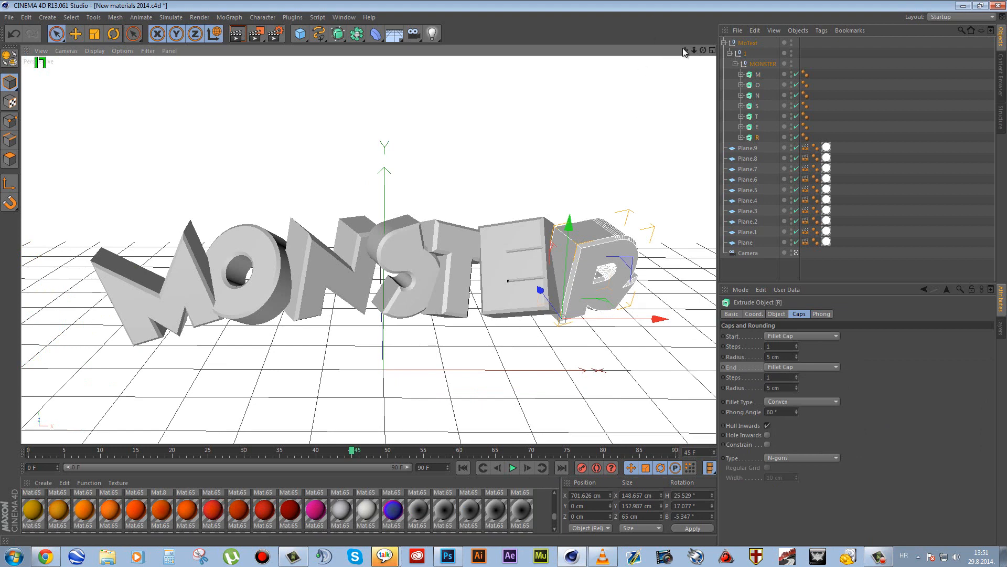
{"action": "left_click_drag", "start_coordinate": [684, 50], "coordinate": [504, 272]}
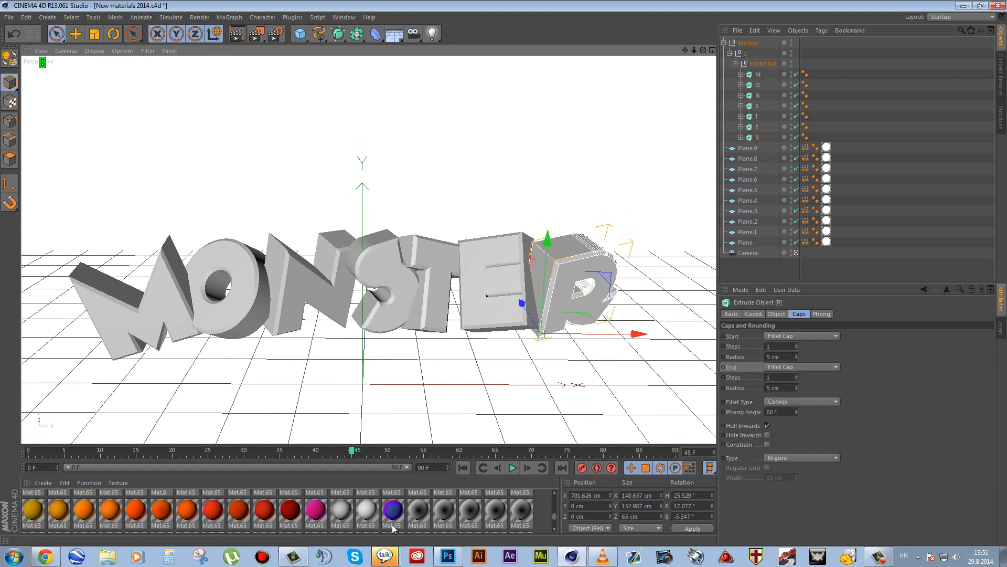
{"action": "left_click", "coordinate": [556, 493]}
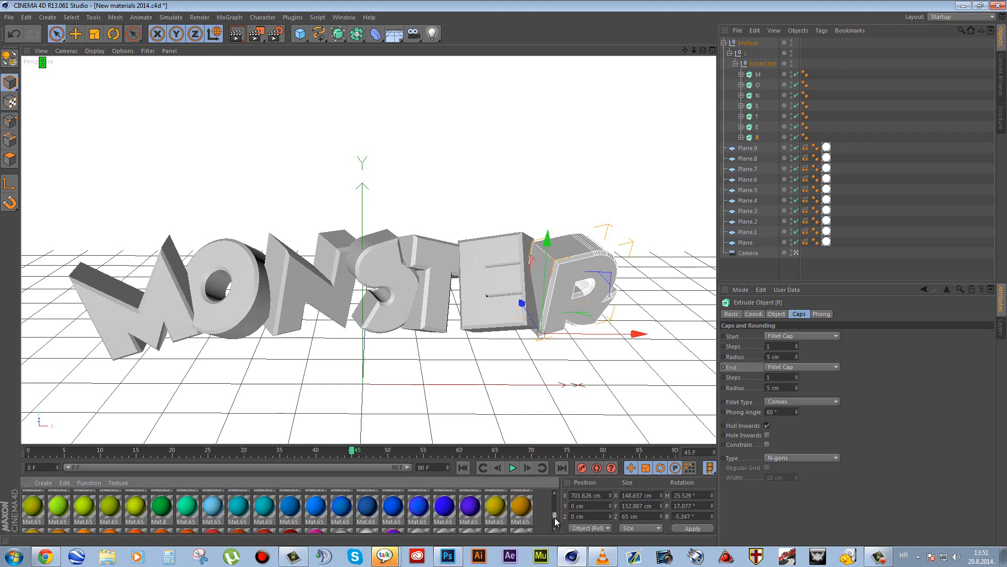
{"action": "mouse_move", "coordinate": [555, 517]}
{"action": "left_mouse_down"}
{"action": "mouse_move", "coordinate": [555, 496]}
{"action": "mouse_move", "coordinate": [553, 518]}
{"action": "left_mouse_up"}
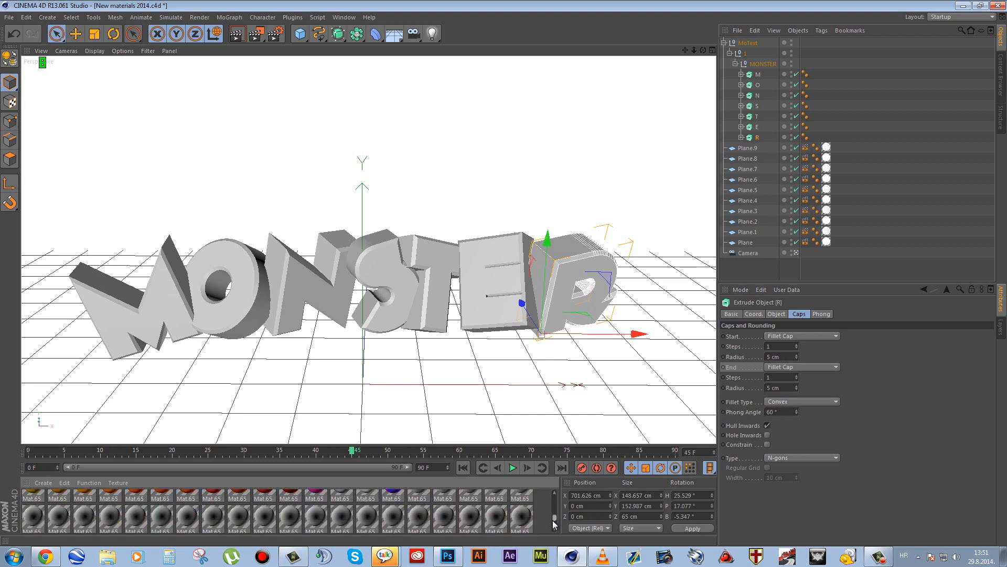
{"action": "scroll", "coordinate": [553, 521], "scroll_direction": "down", "scroll_amount": 1}
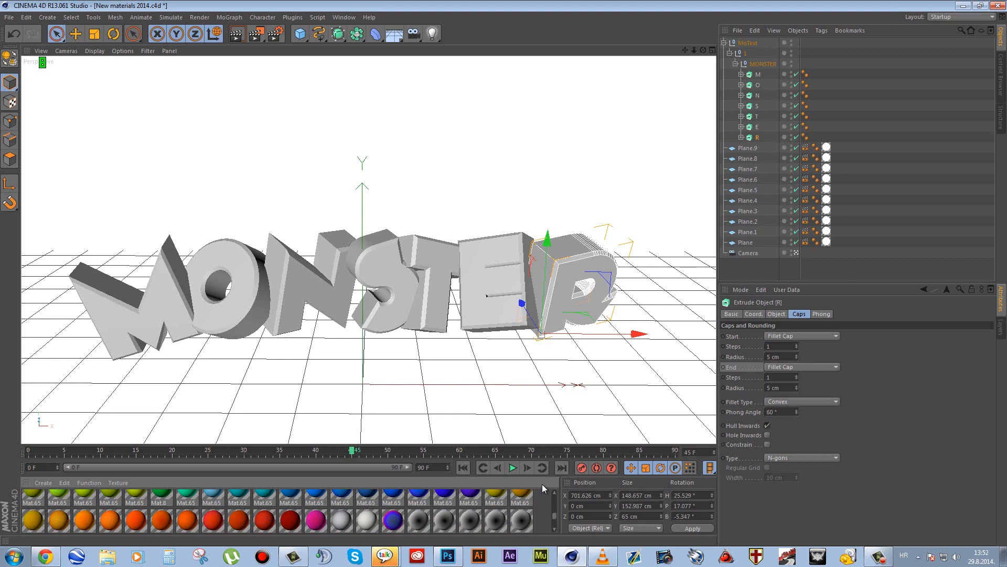
{"action": "left_click", "coordinate": [554, 493]}
{"action": "left_click", "coordinate": [555, 495]}
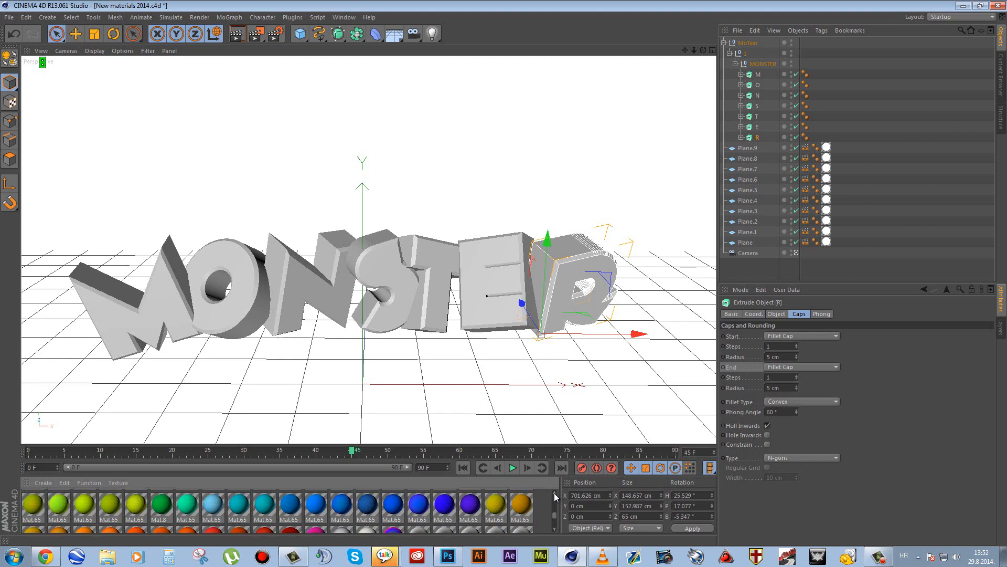
{"action": "left_click", "coordinate": [554, 525]}
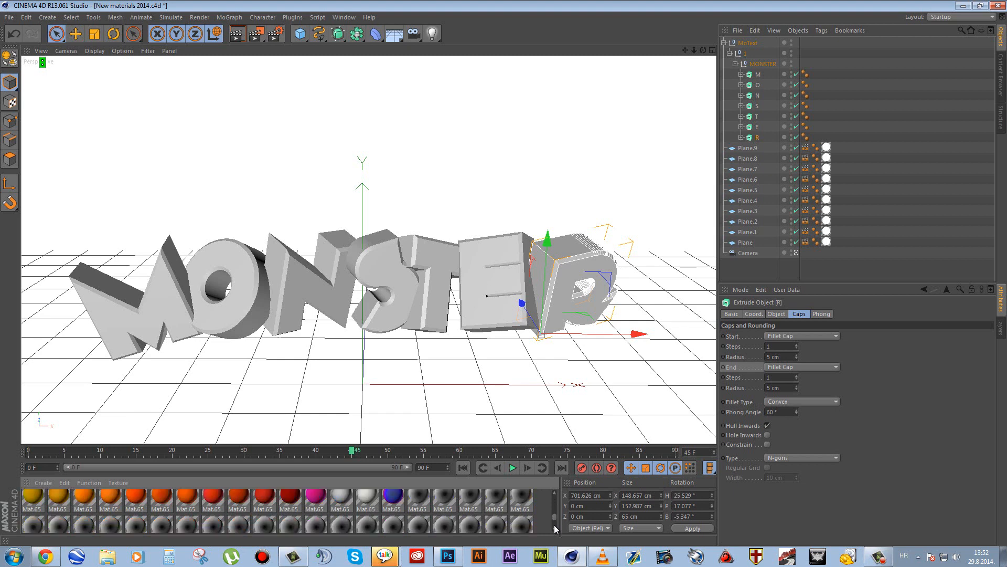
{"action": "left_click", "coordinate": [556, 493]}
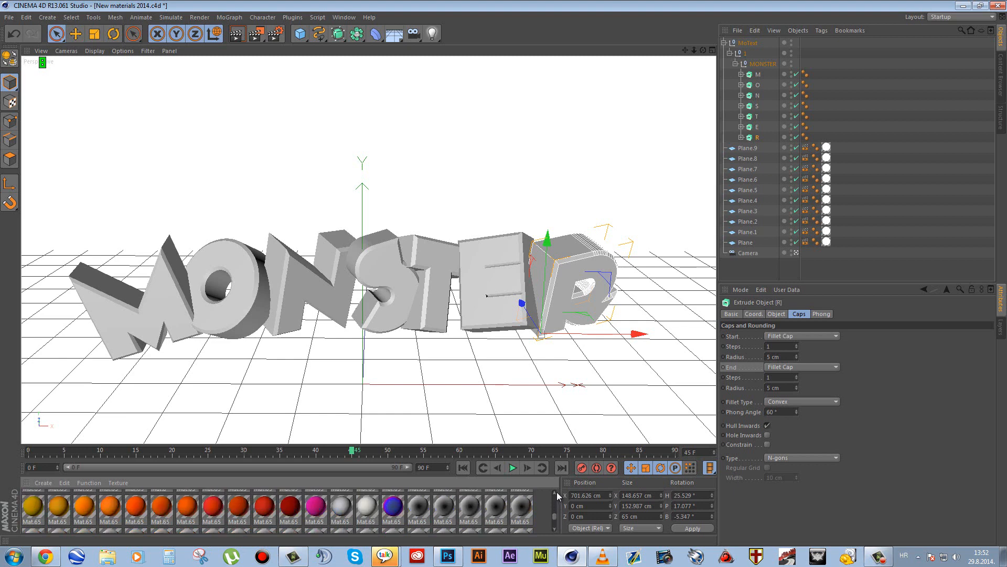
{"action": "left_click", "coordinate": [556, 493]}
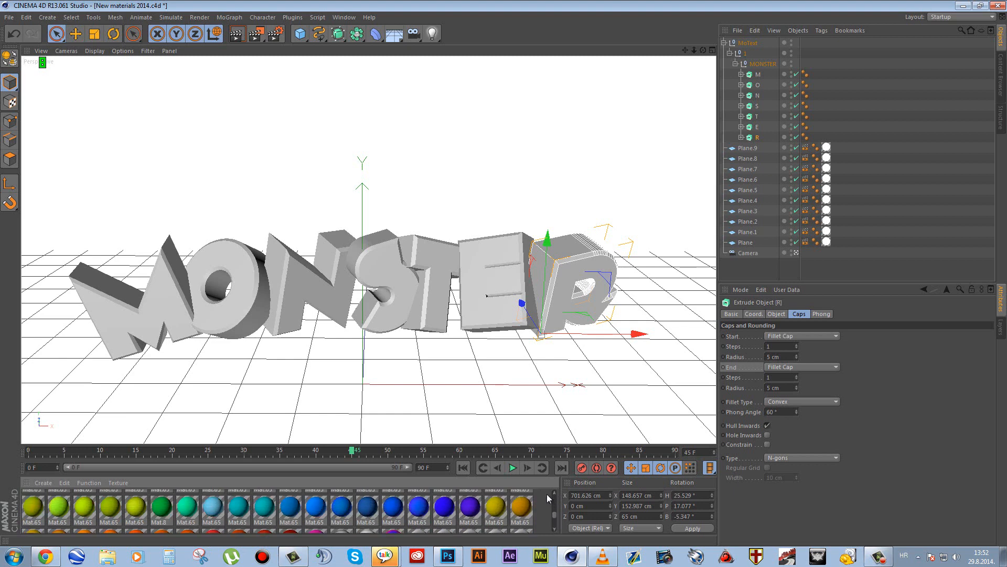
- Compare the yellow-green Mat.65 materials and inspect the gradient shader in the Color channel of one of them
{"action": "left_click", "coordinate": [138, 508]}
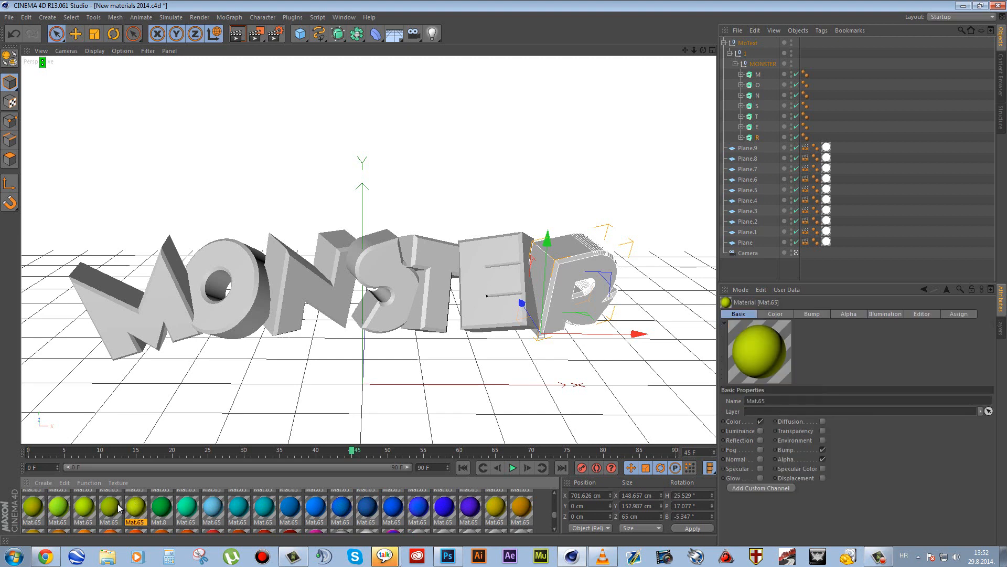
{"action": "left_click", "coordinate": [119, 508]}
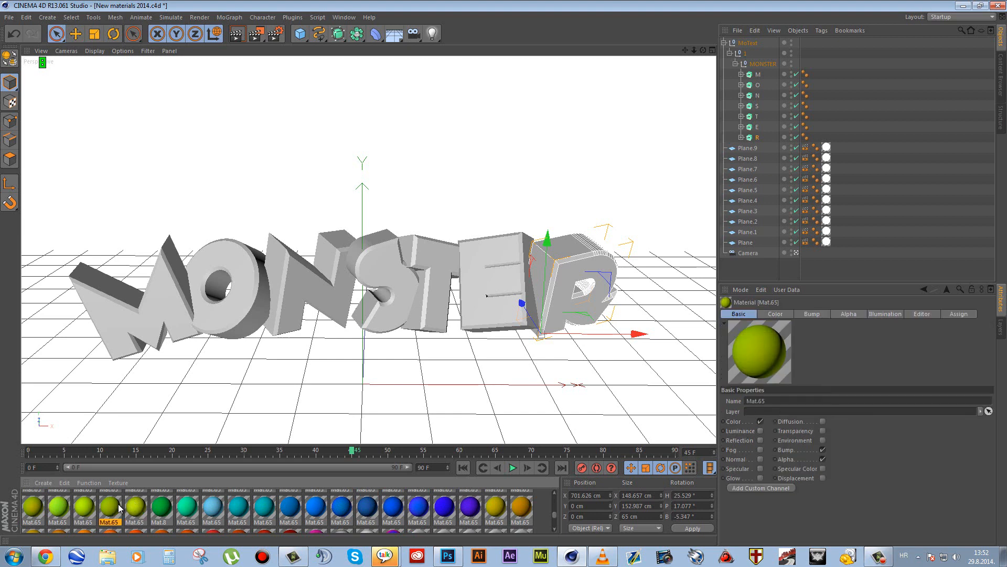
{"action": "left_click", "coordinate": [85, 508]}
{"action": "left_click", "coordinate": [135, 507]}
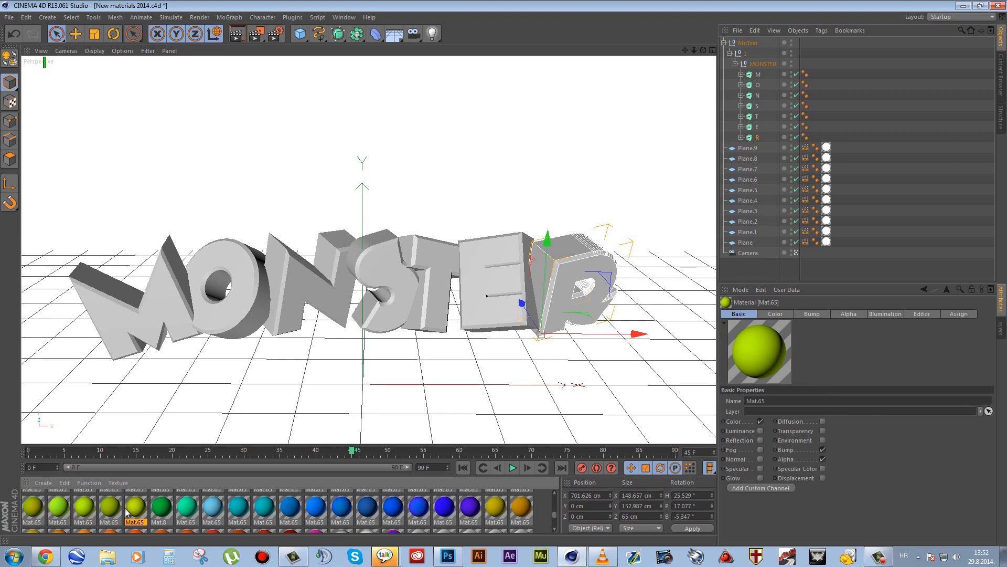
{"action": "left_click", "coordinate": [773, 314]}
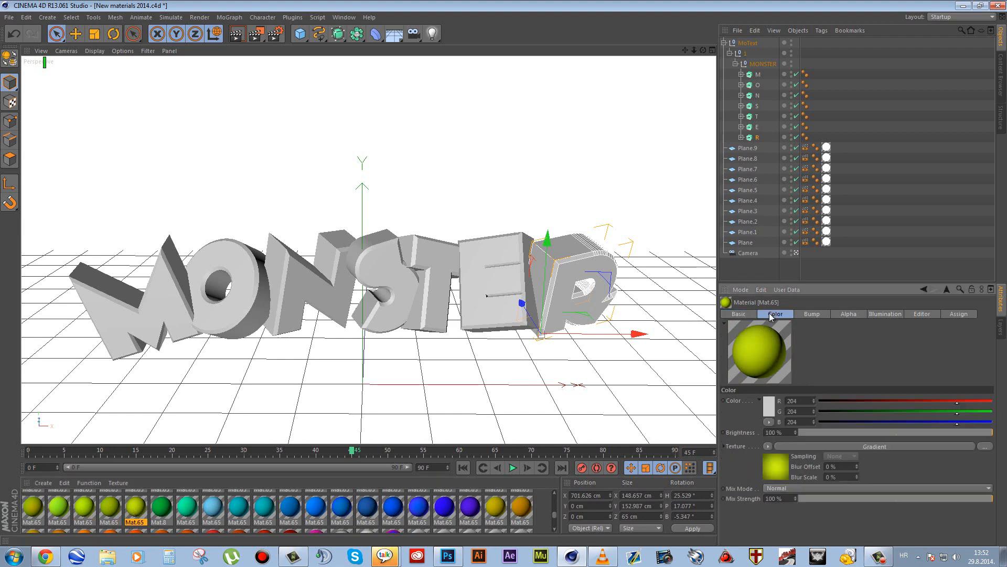
{"action": "left_click", "coordinate": [779, 471]}
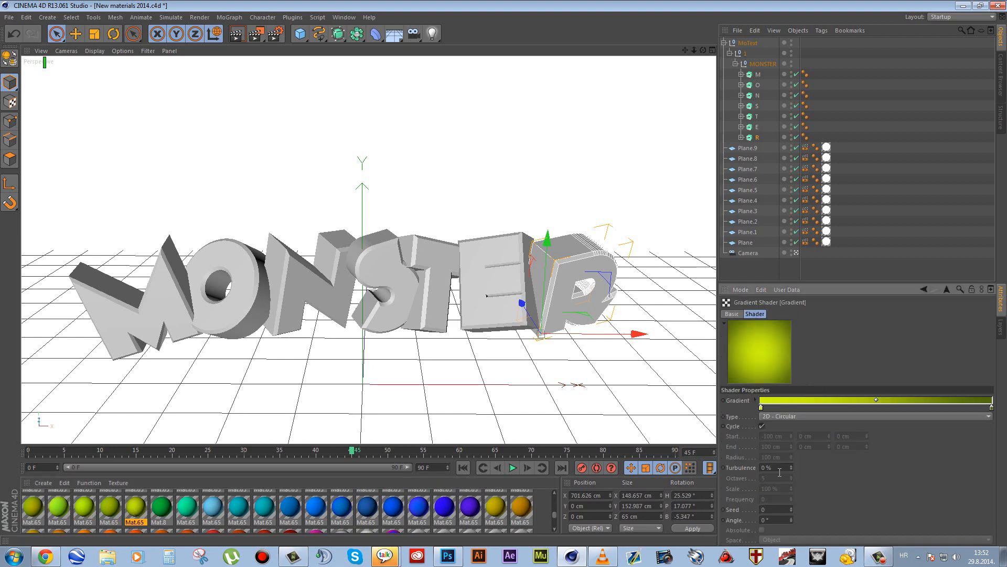
{"action": "left_click", "coordinate": [139, 508]}
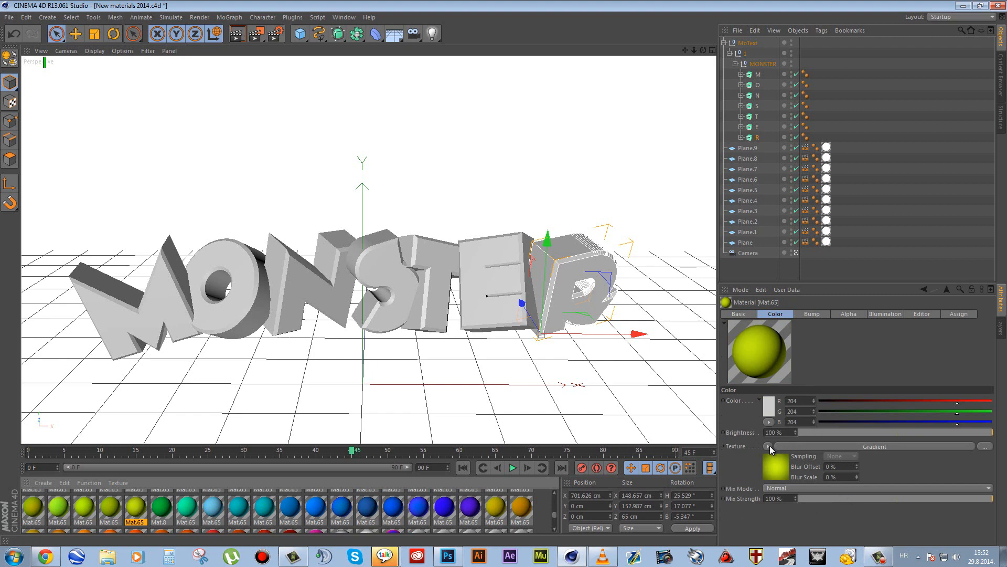
- Replace the Color channel texture of the first grey gradient Mat.65 material with a Color shader
{"action": "left_click", "coordinate": [556, 526]}
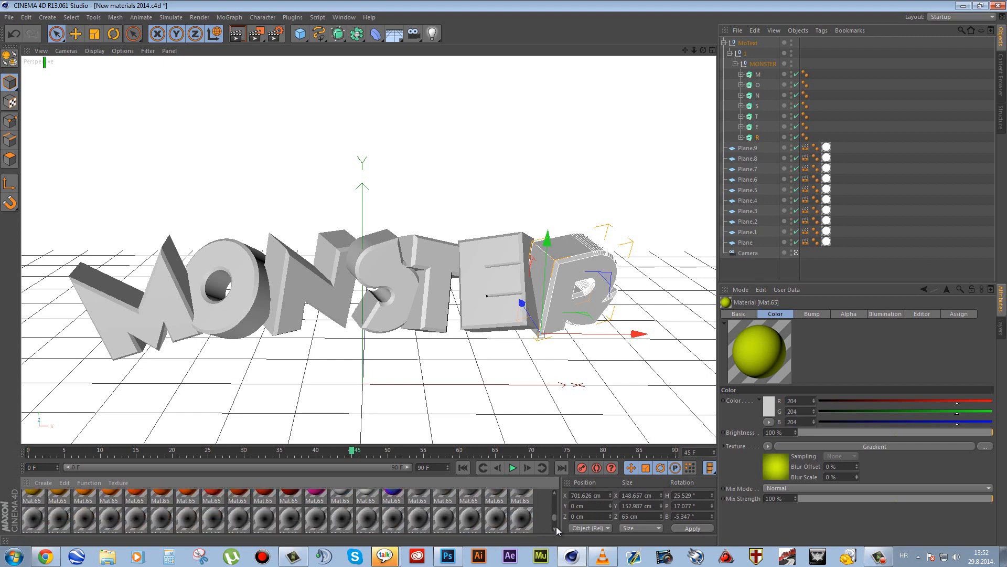
{"action": "left_click", "coordinate": [556, 493]}
{"action": "left_click", "coordinate": [419, 503]}
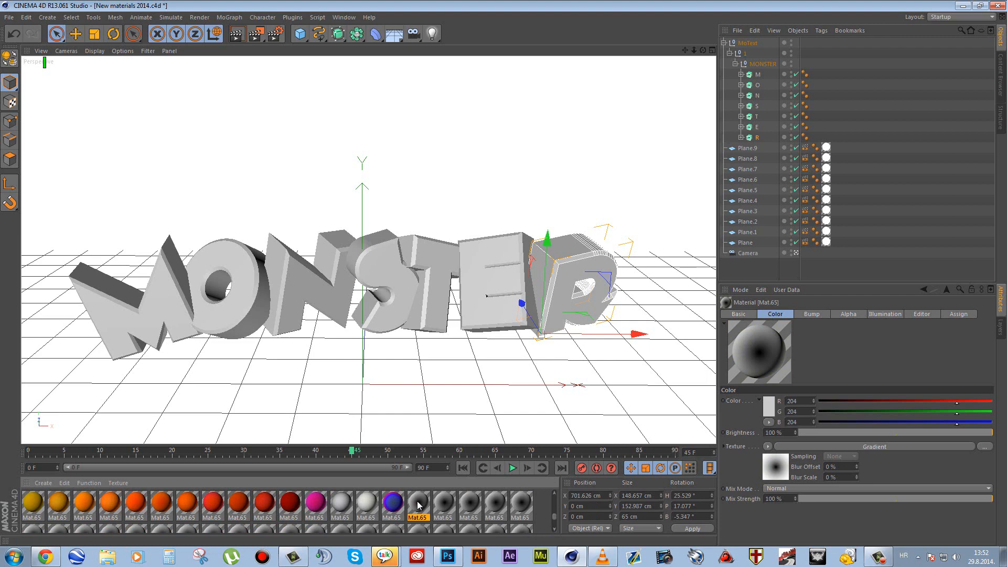
{"action": "left_click", "coordinate": [768, 447]}
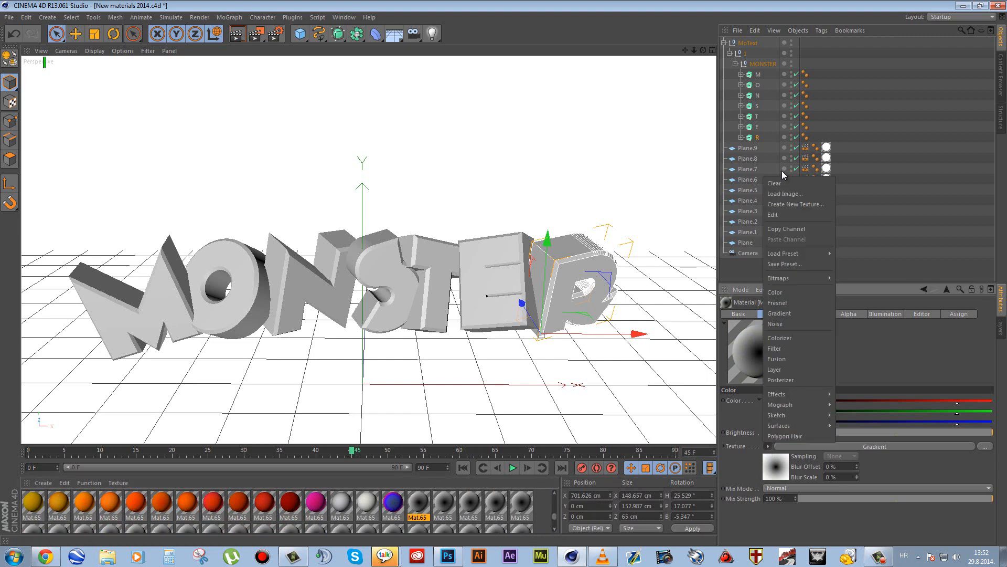
{"action": "left_click", "coordinate": [777, 292]}
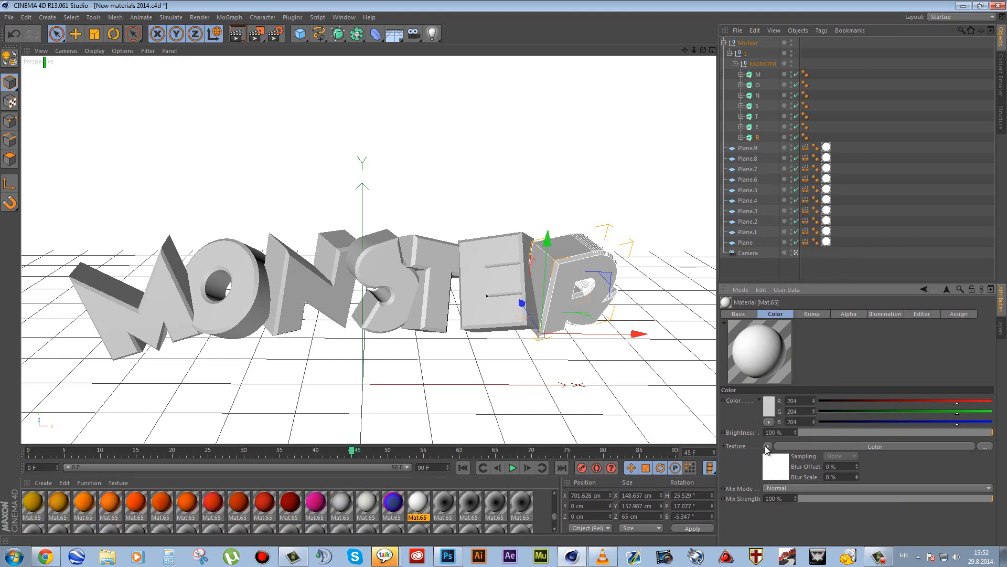
- Switch the material's Alpha channel off and back on in its basic properties
{"action": "left_click", "coordinate": [740, 314]}
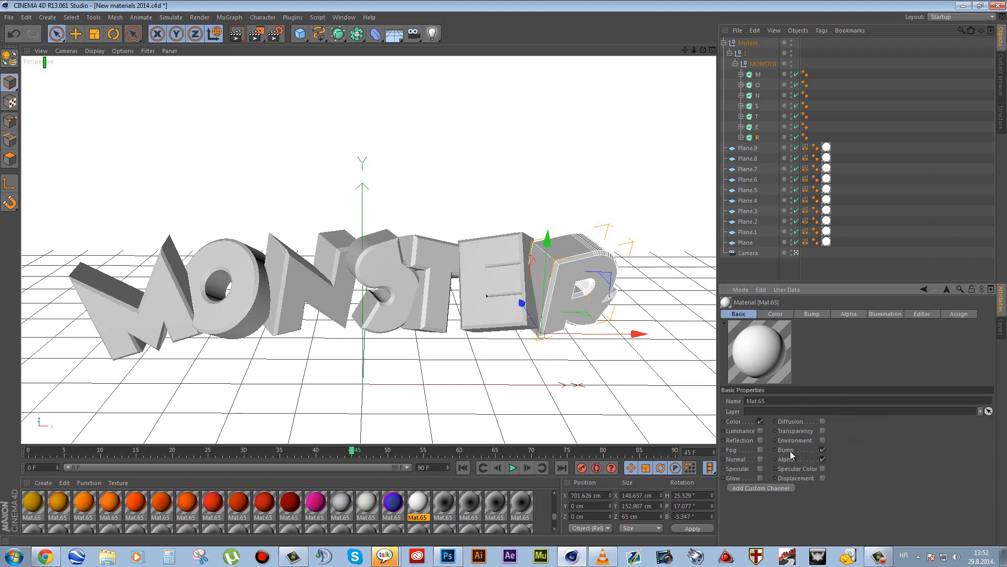
{"action": "left_click", "coordinate": [822, 459]}
{"action": "left_click", "coordinate": [824, 461]}
{"action": "left_click", "coordinate": [825, 460]}
- Set the material's Color channel texture to a Gradient shader of type 2D - Circular
{"action": "left_click", "coordinate": [774, 313]}
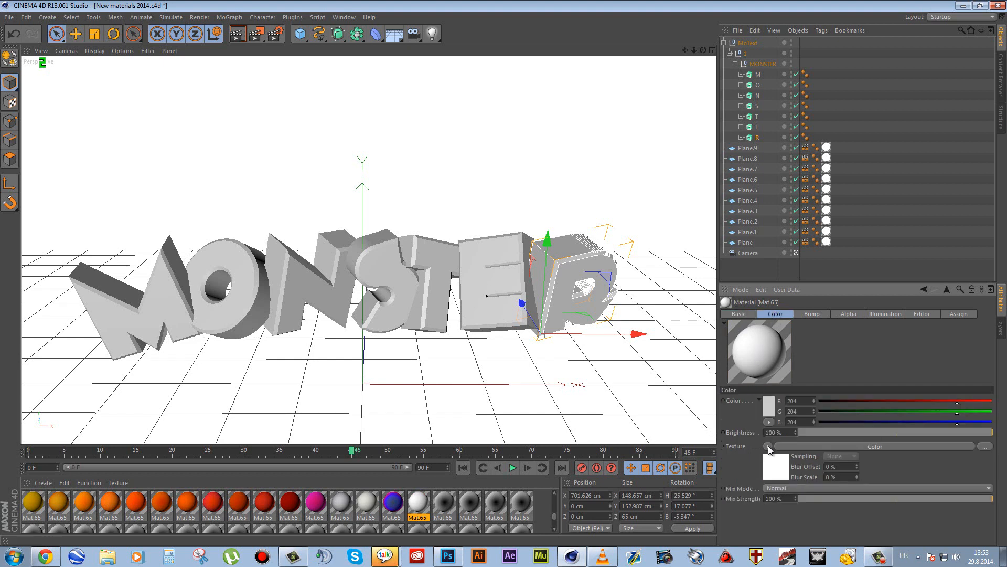
{"action": "left_click", "coordinate": [768, 445]}
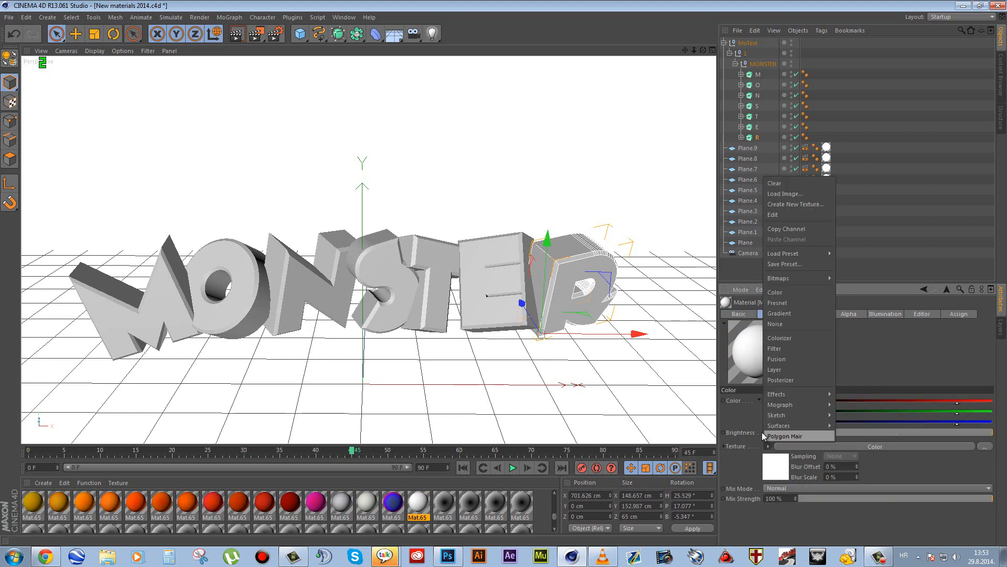
{"action": "left_click", "coordinate": [788, 313]}
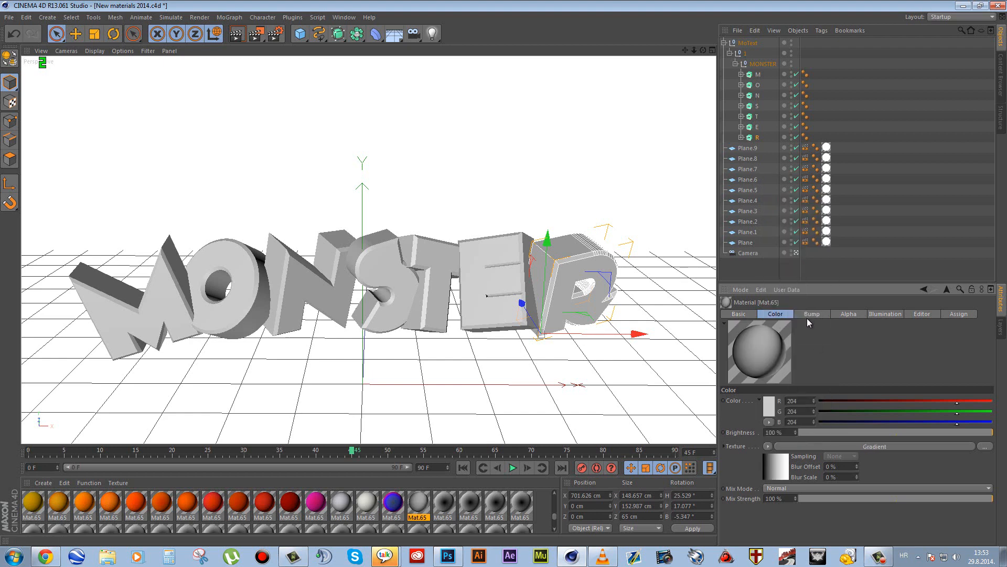
{"action": "left_click", "coordinate": [780, 468]}
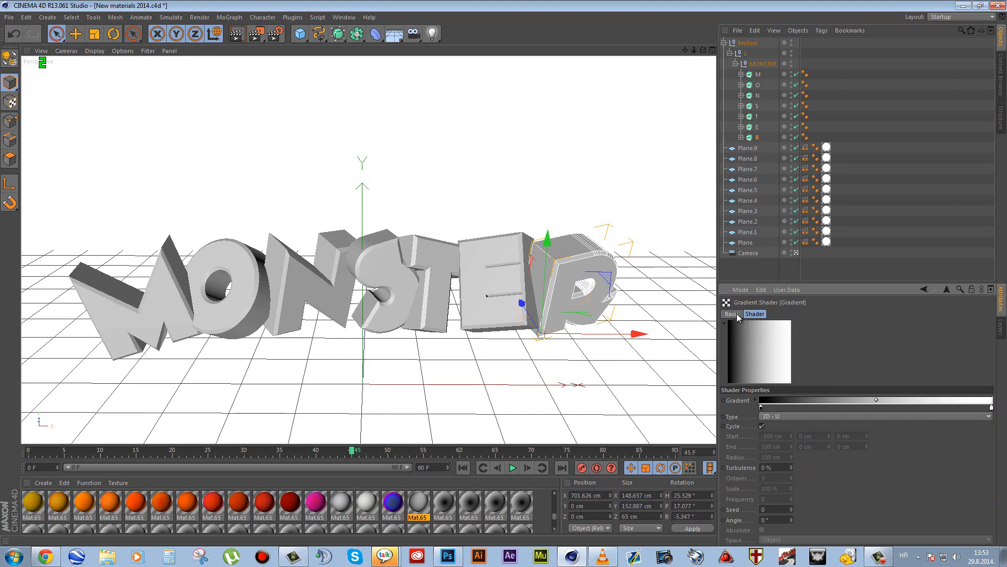
{"action": "left_click", "coordinate": [775, 416]}
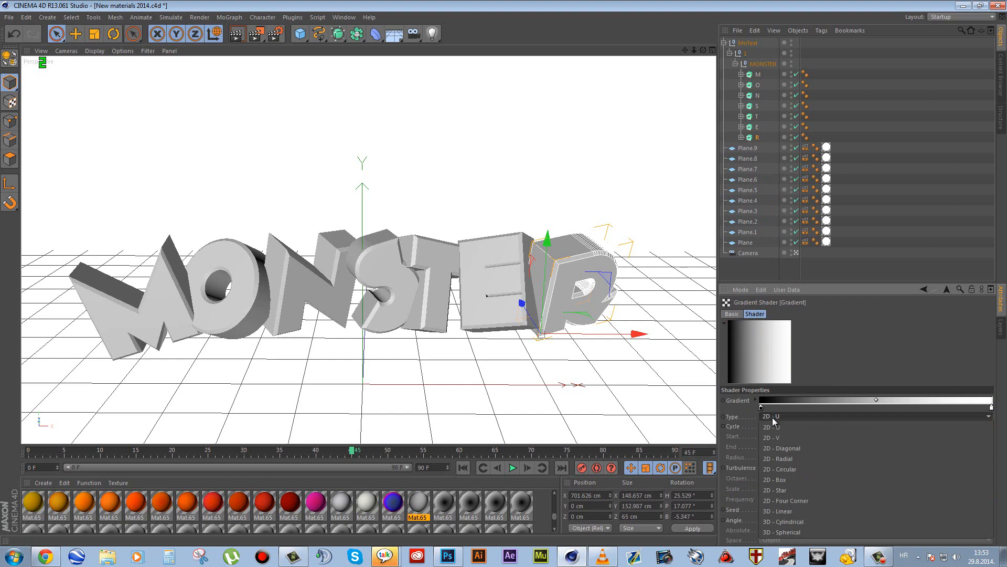
{"action": "left_click", "coordinate": [786, 468]}
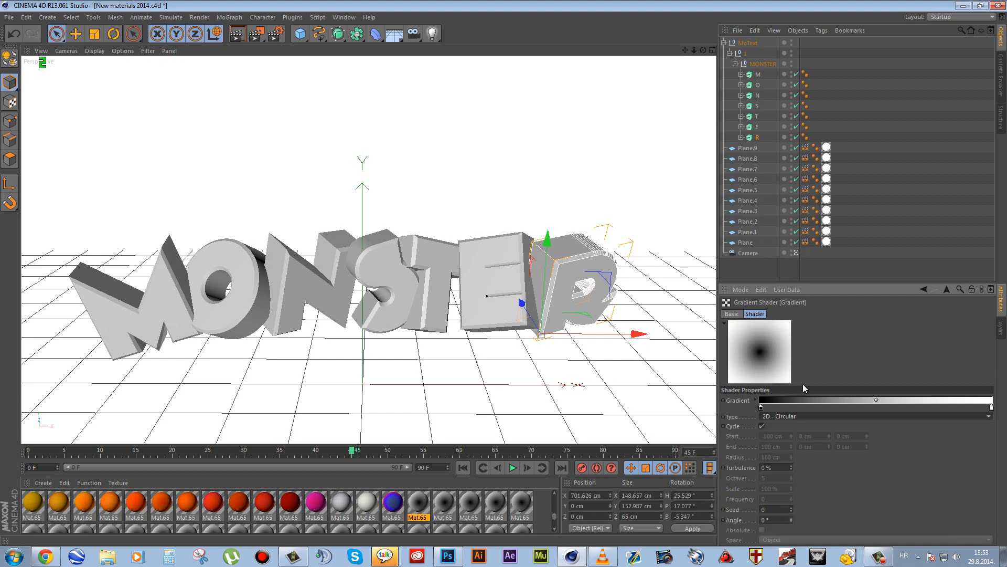
- Copy the circular gradient from the material's Color channel and paste it into the Bump channel's texture
{"action": "left_click", "coordinate": [425, 501]}
{"action": "left_click", "coordinate": [809, 315]}
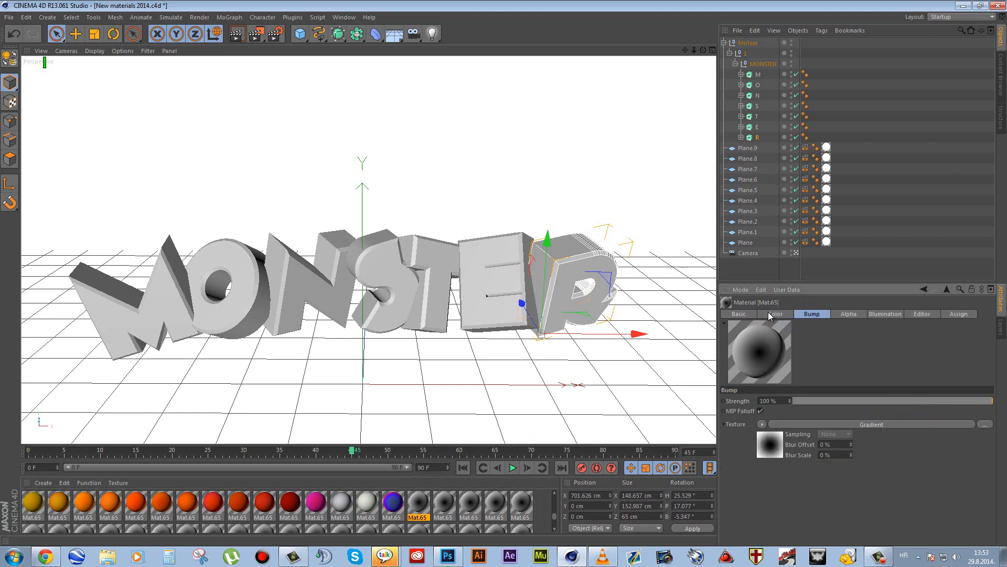
{"action": "left_click", "coordinate": [772, 317]}
{"action": "left_click", "coordinate": [808, 317]}
{"action": "left_click", "coordinate": [776, 315]}
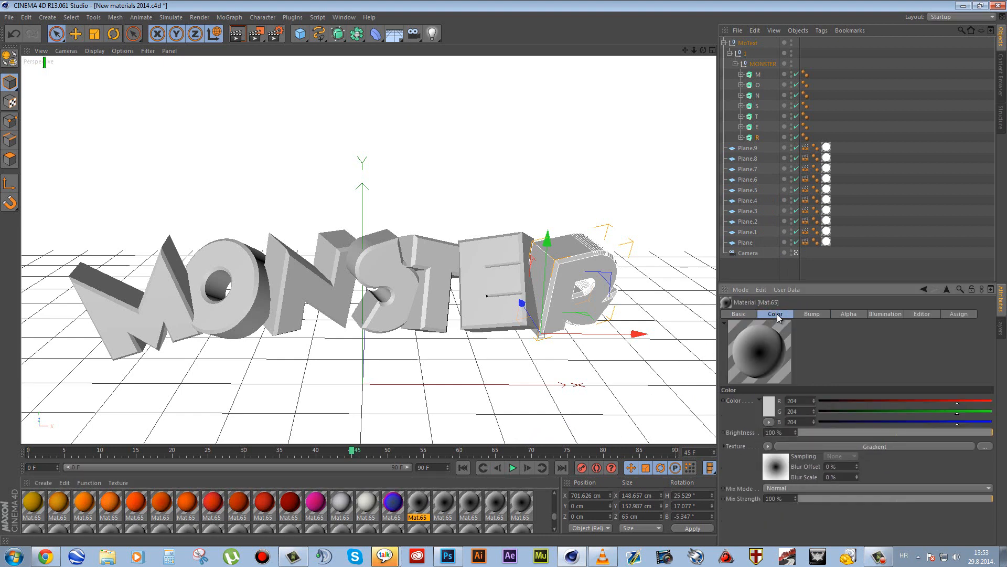
{"action": "left_click", "coordinate": [769, 446]}
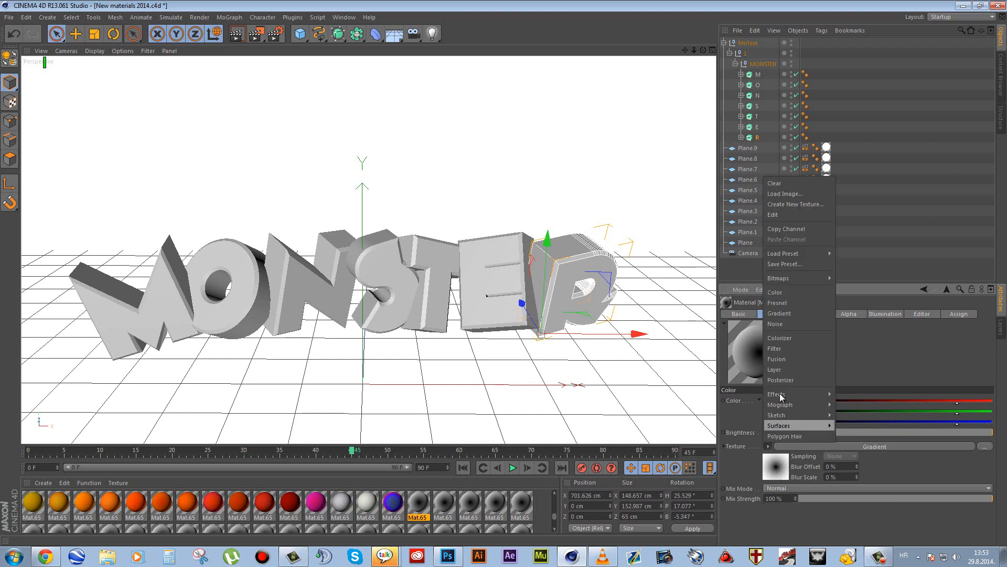
{"action": "left_click", "coordinate": [779, 230]}
{"action": "left_click", "coordinate": [812, 314]}
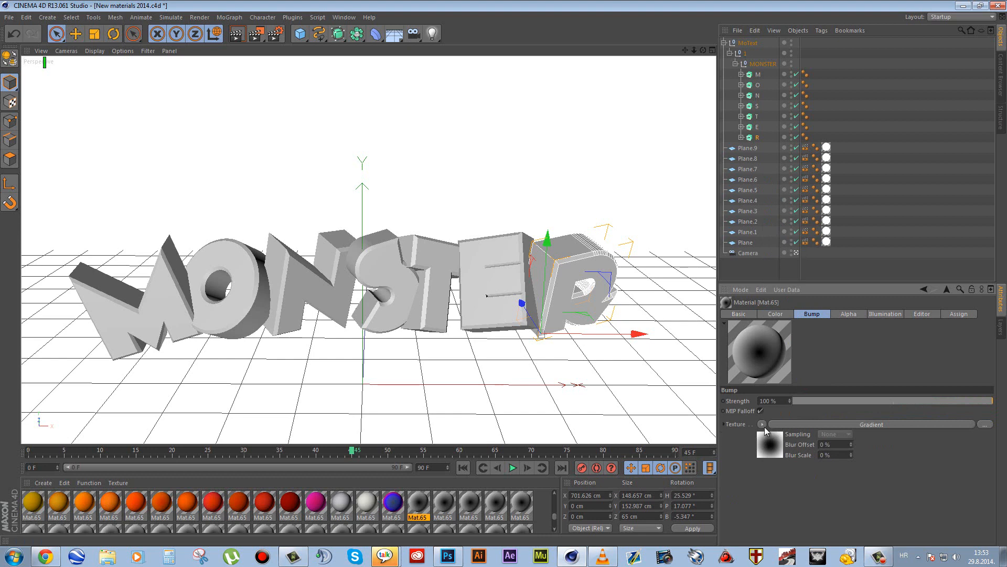
{"action": "left_click", "coordinate": [763, 424]}
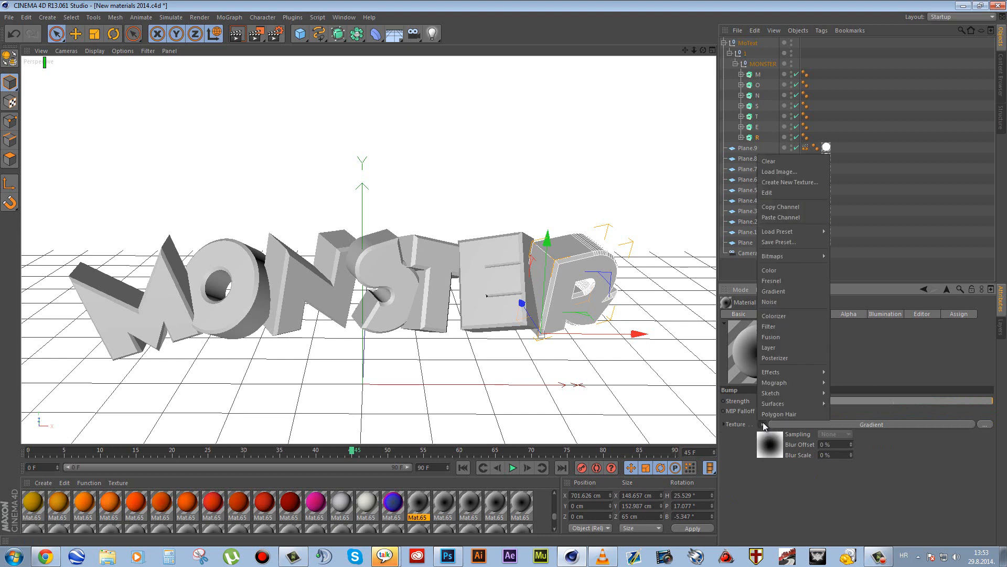
{"action": "left_click", "coordinate": [777, 216]}
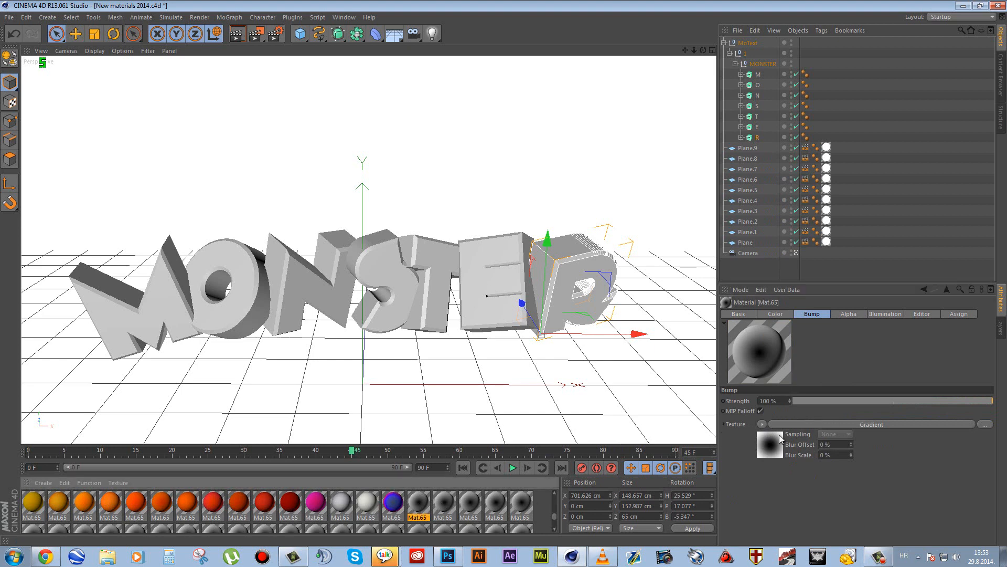
{"action": "left_click", "coordinate": [775, 315]}
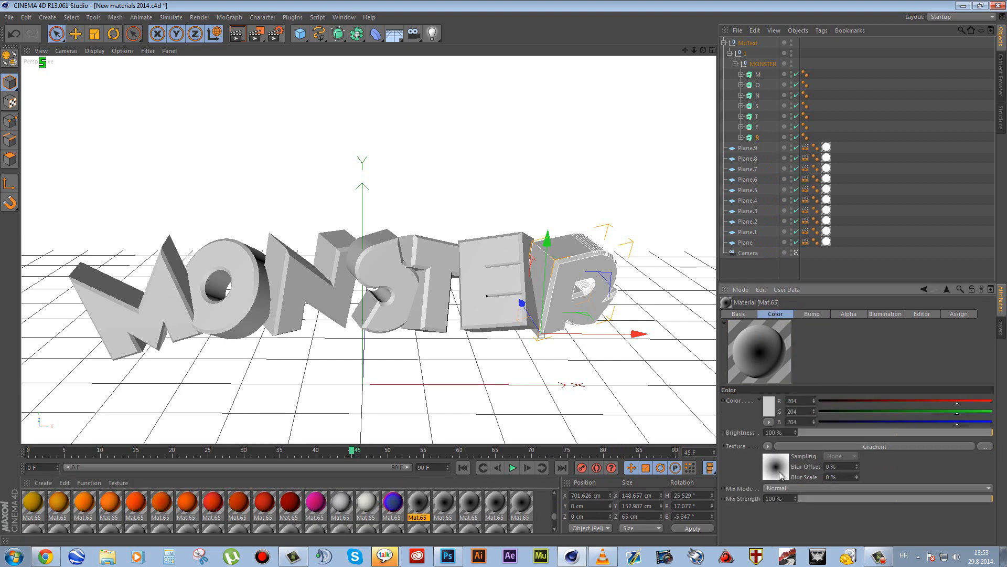
- Set the center color of the Color channel's circular gradient to orange, hue 42° with RGB 218, 156, 12
{"action": "left_click", "coordinate": [775, 469]}
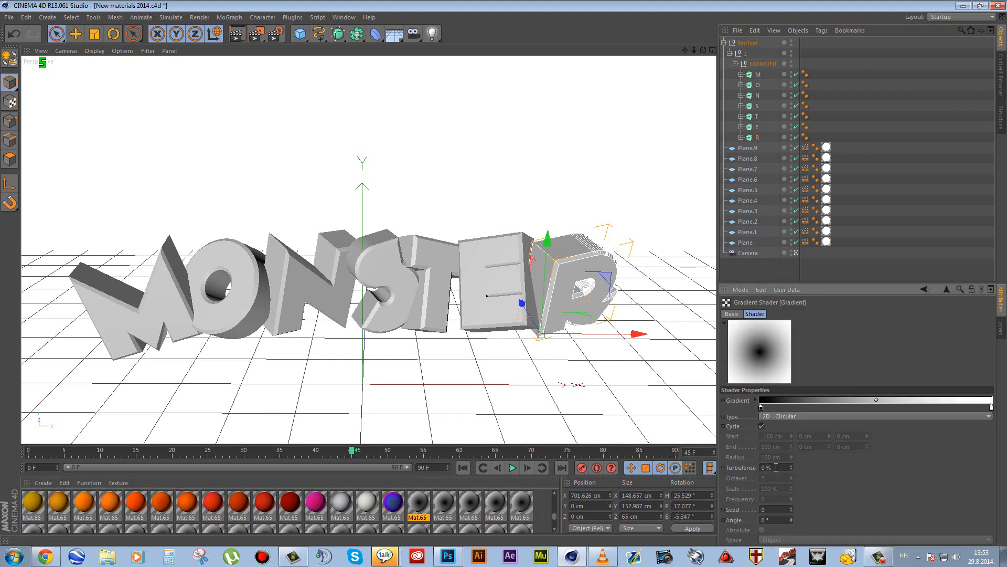
{"action": "left_click", "coordinate": [761, 409]}
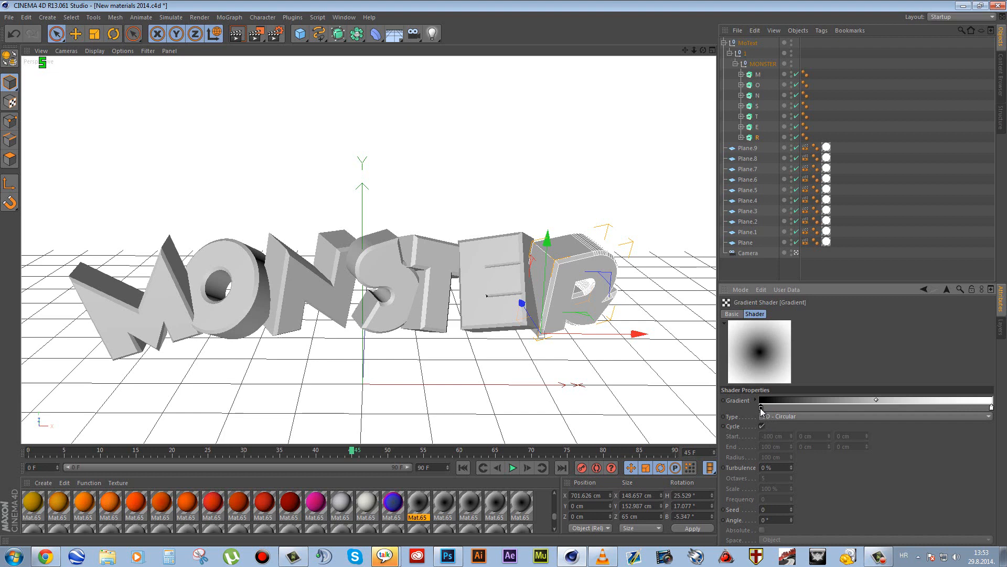
{"action": "double_click", "coordinate": [762, 408]}
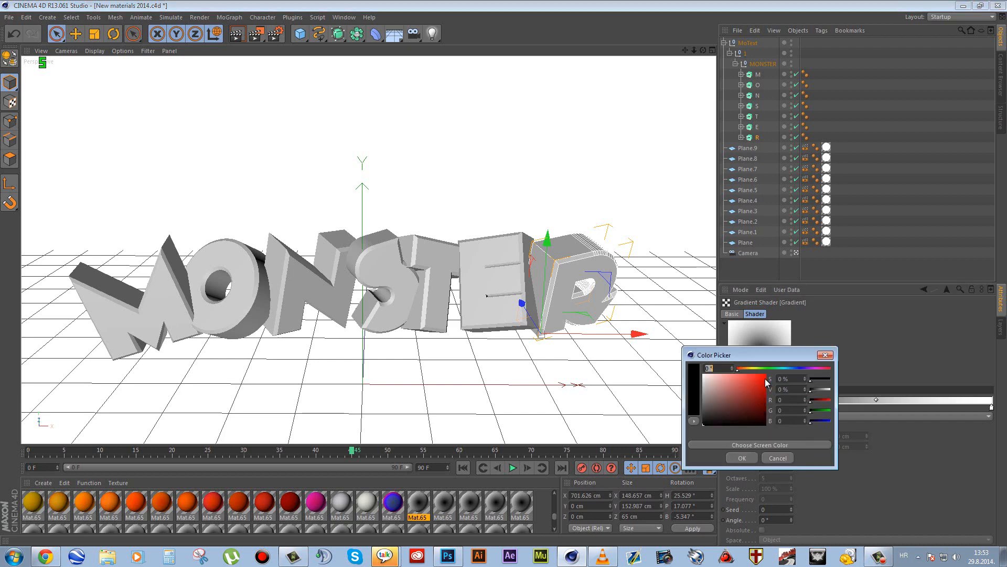
{"action": "left_click_drag", "start_coordinate": [738, 369], "coordinate": [754, 368]}
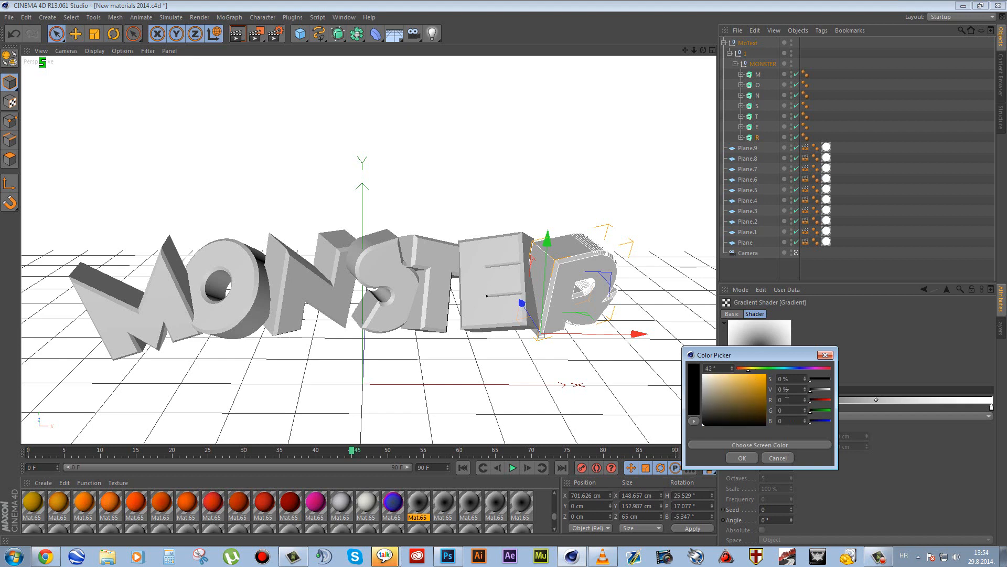
{"action": "left_click_drag", "start_coordinate": [764, 394], "coordinate": [762, 380]}
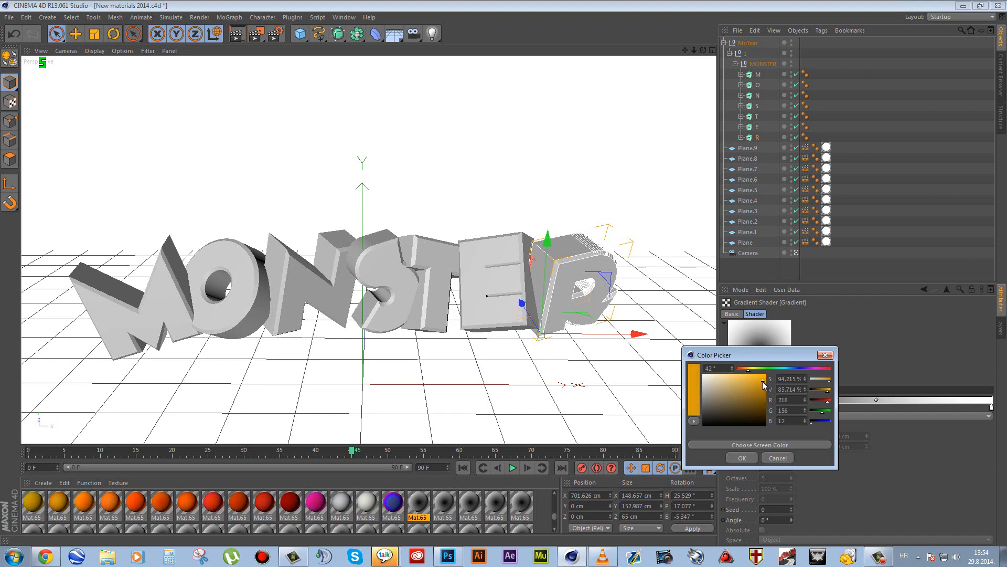
{"action": "left_click", "coordinate": [739, 457]}
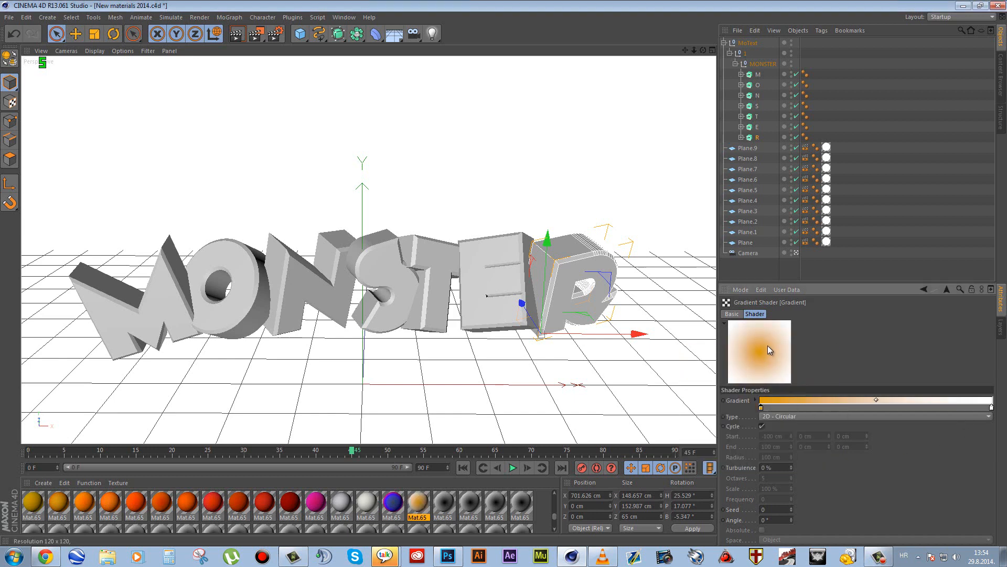
- Set the gradient's outer color to green, hue 141° with RGB 0, 231, 80
{"action": "double_click", "coordinate": [992, 409]}
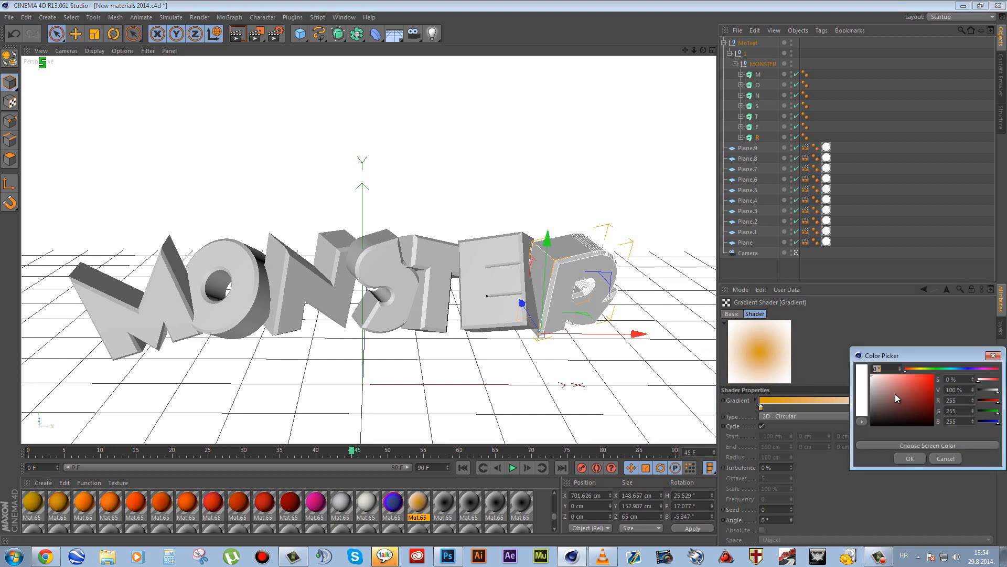
{"action": "left_click", "coordinate": [946, 369]}
{"action": "left_click", "coordinate": [942, 369]}
{"action": "left_click_drag", "start_coordinate": [929, 394], "coordinate": [933, 378]}
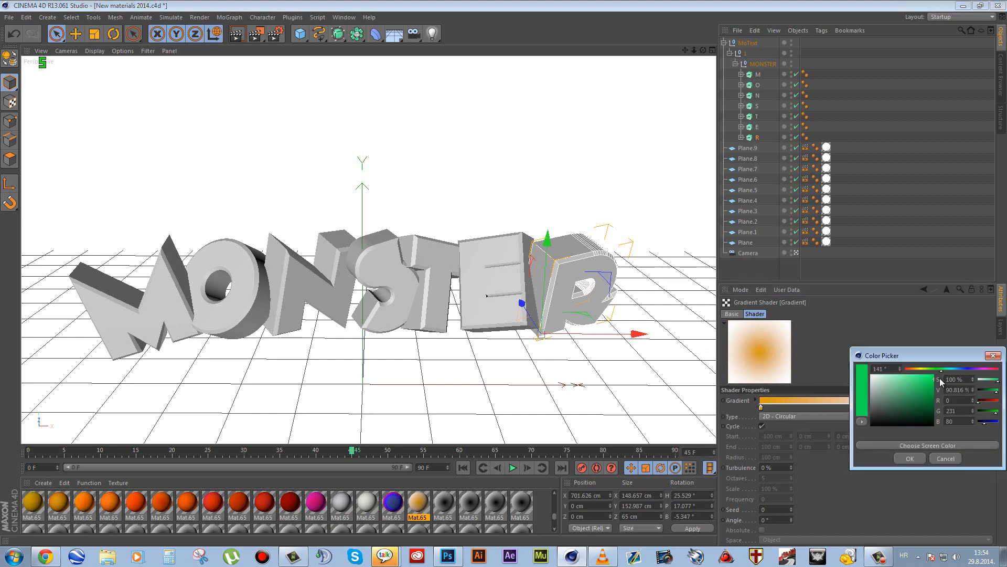
{"action": "left_click", "coordinate": [910, 458]}
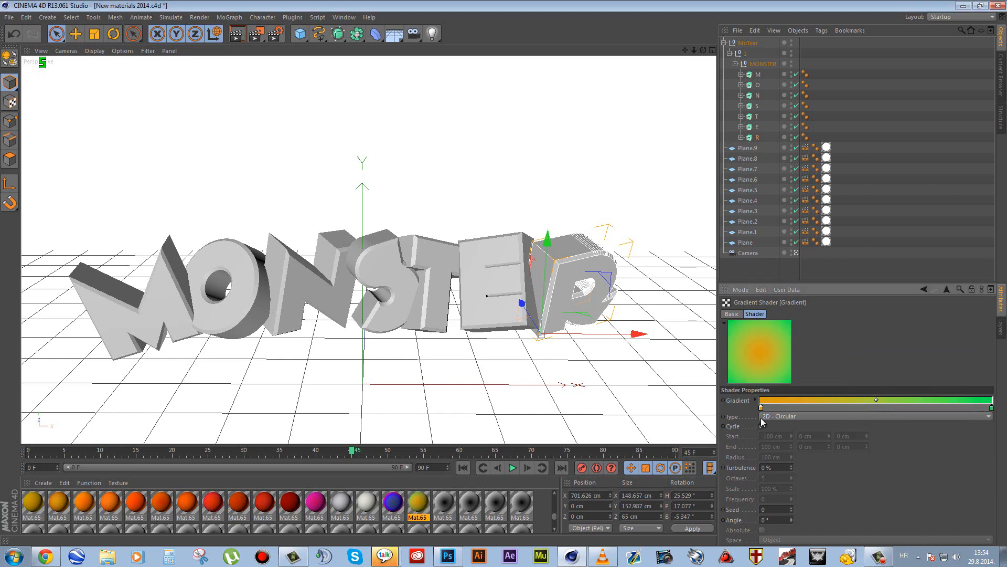
- Copy the orange-green gradient from the material's Color channel and paste it over the Bump channel's texture
{"action": "left_click", "coordinate": [426, 505]}
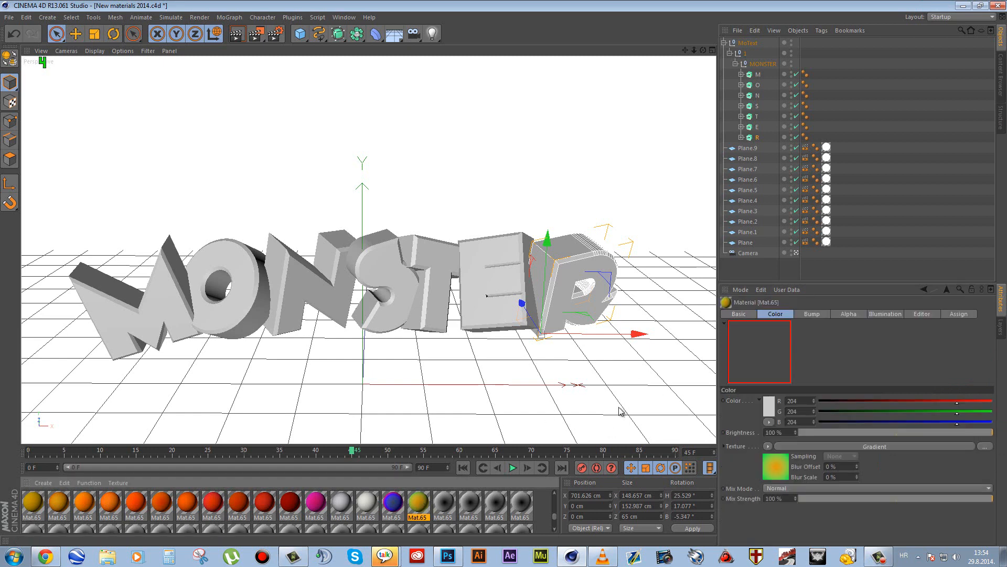
{"action": "left_click", "coordinate": [767, 446]}
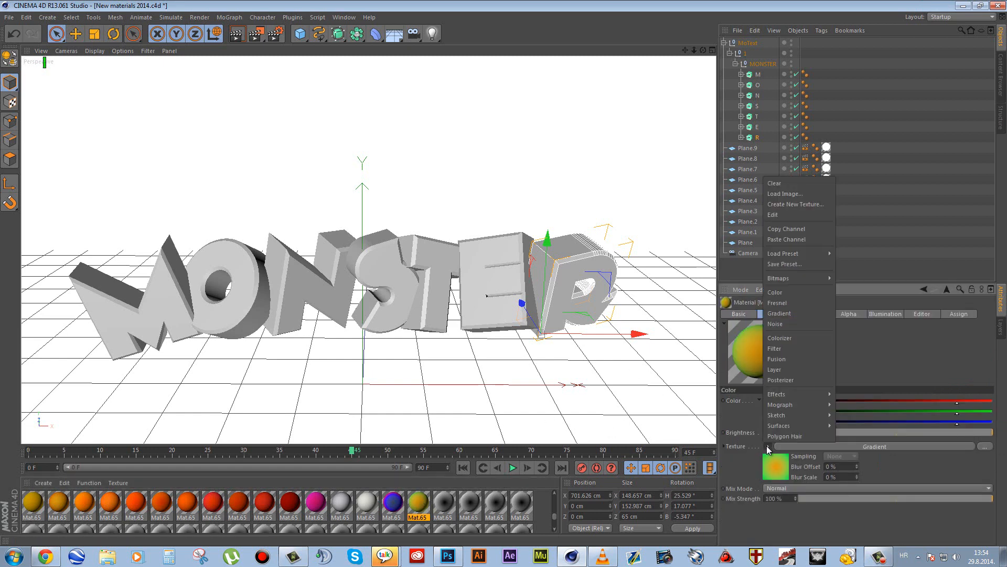
{"action": "left_click", "coordinate": [777, 231]}
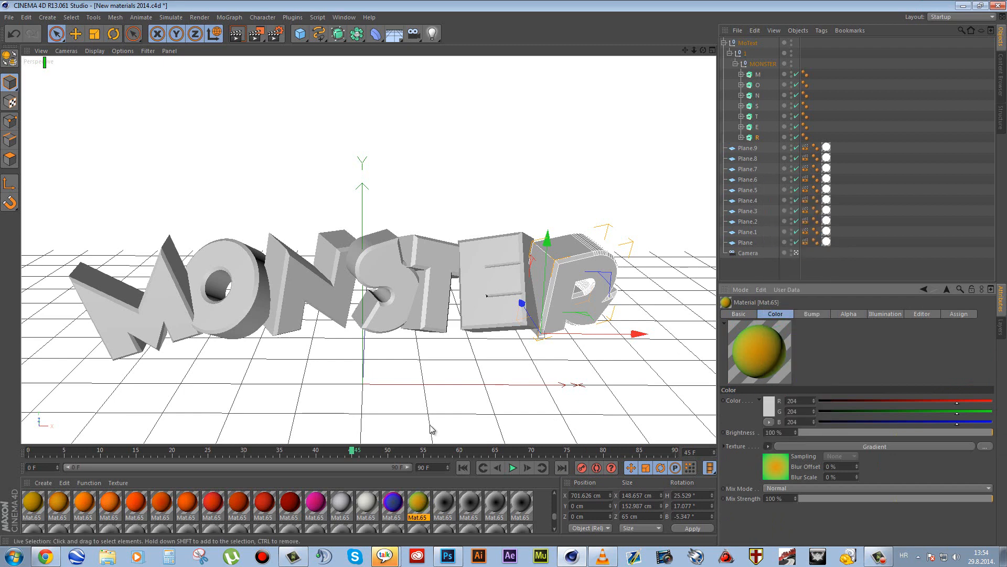
{"action": "left_click", "coordinate": [808, 314]}
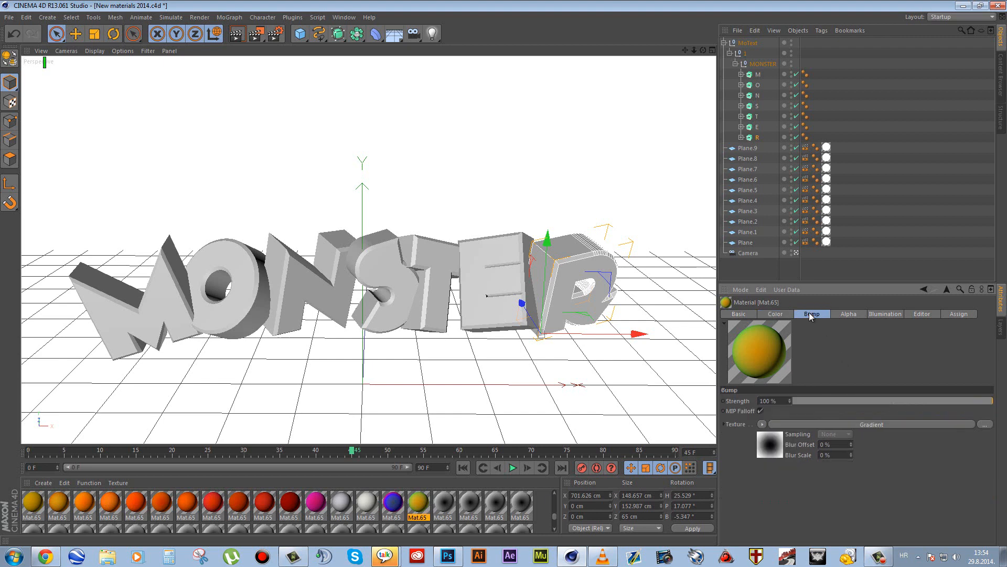
{"action": "left_click", "coordinate": [764, 424]}
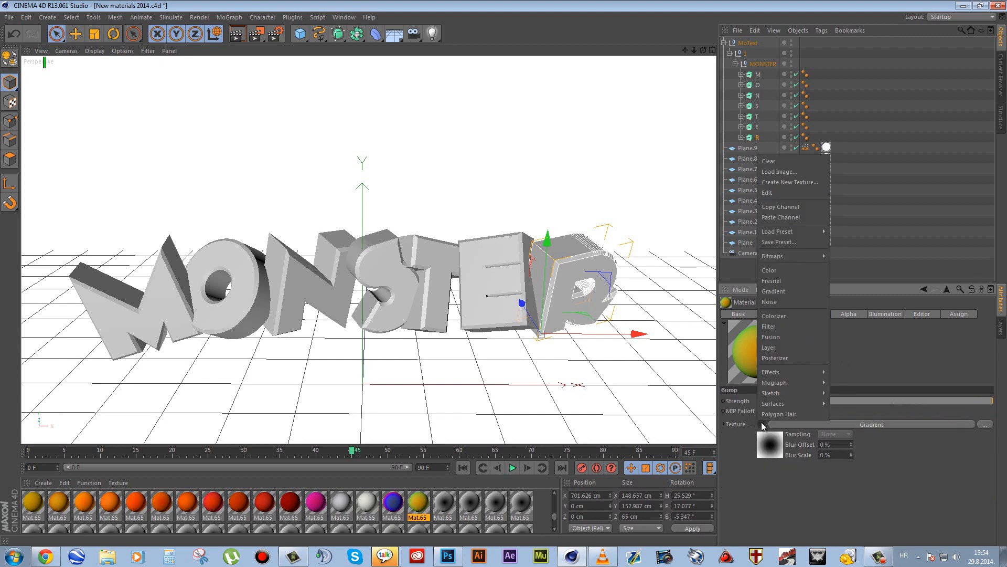
{"action": "left_click", "coordinate": [782, 217]}
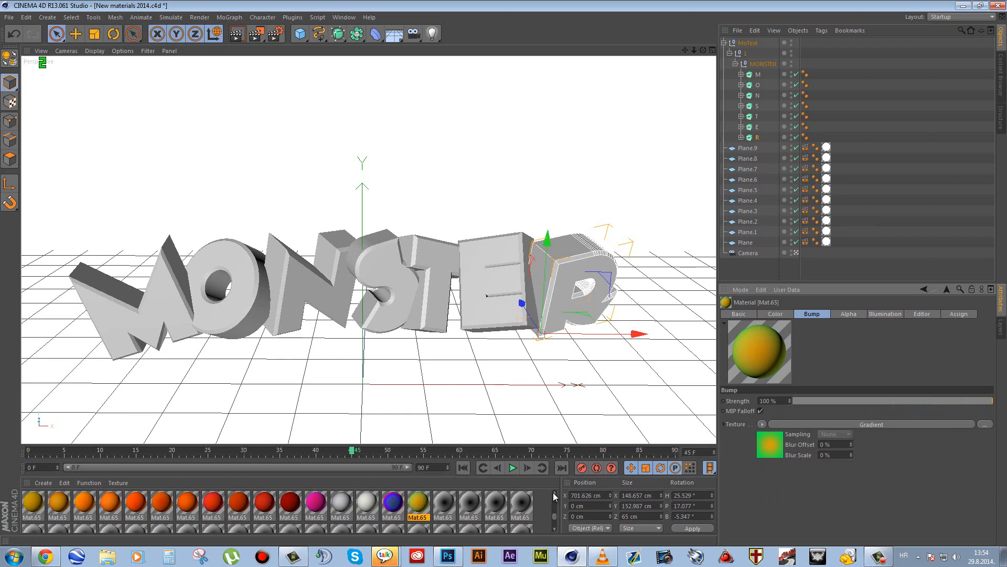
- Apply the yellow-green gradient Mat.65 material to all seven letters of MONSTER, from M through R
{"action": "scroll", "coordinate": [554, 497], "scroll_direction": "up", "scroll_amount": 1}
{"action": "scroll", "coordinate": [553, 497], "scroll_direction": "up", "scroll_amount": 1}
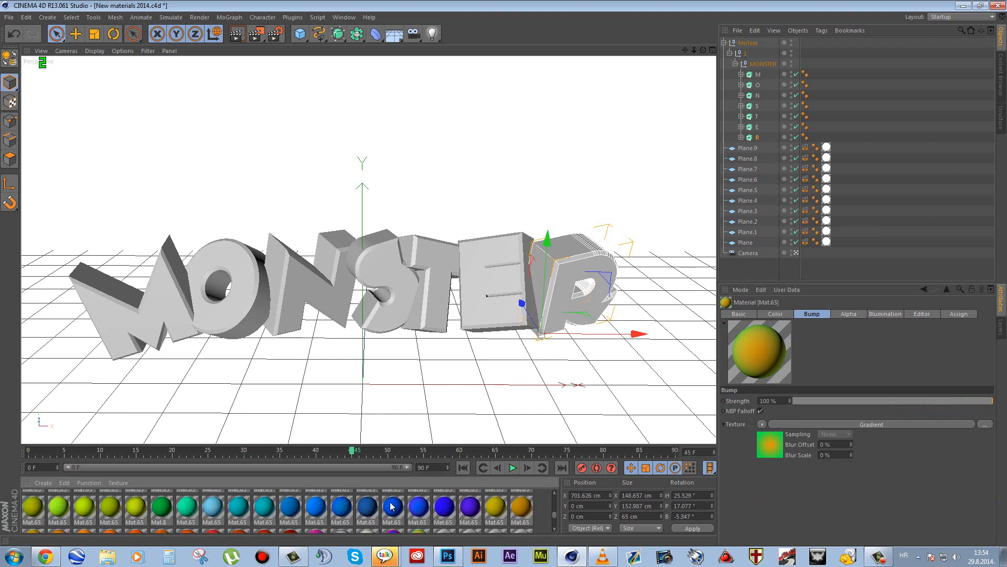
{"action": "left_click", "coordinate": [136, 507]}
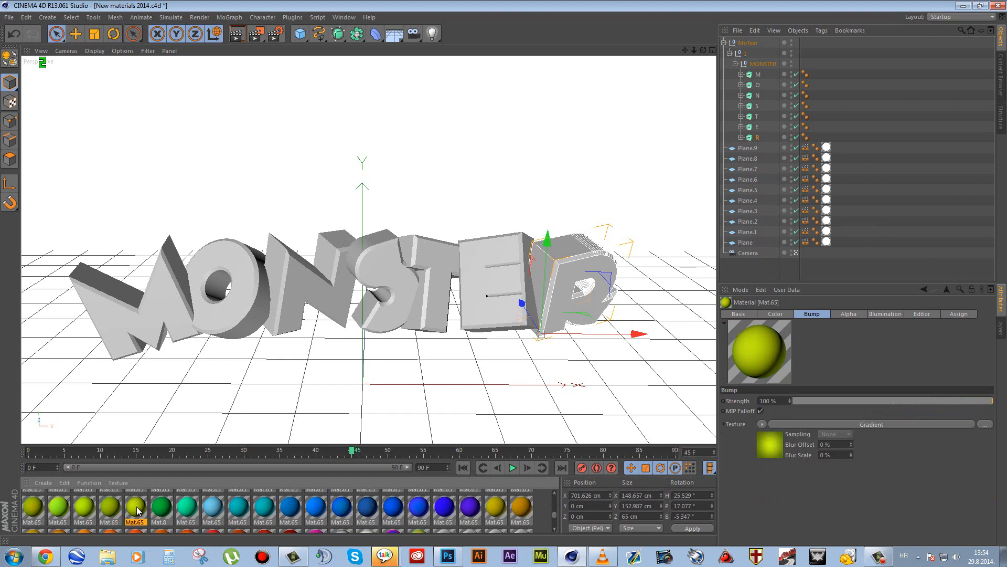
{"action": "left_click_drag", "start_coordinate": [136, 507], "coordinate": [168, 284]}
{"action": "left_click_drag", "start_coordinate": [130, 506], "coordinate": [231, 286]}
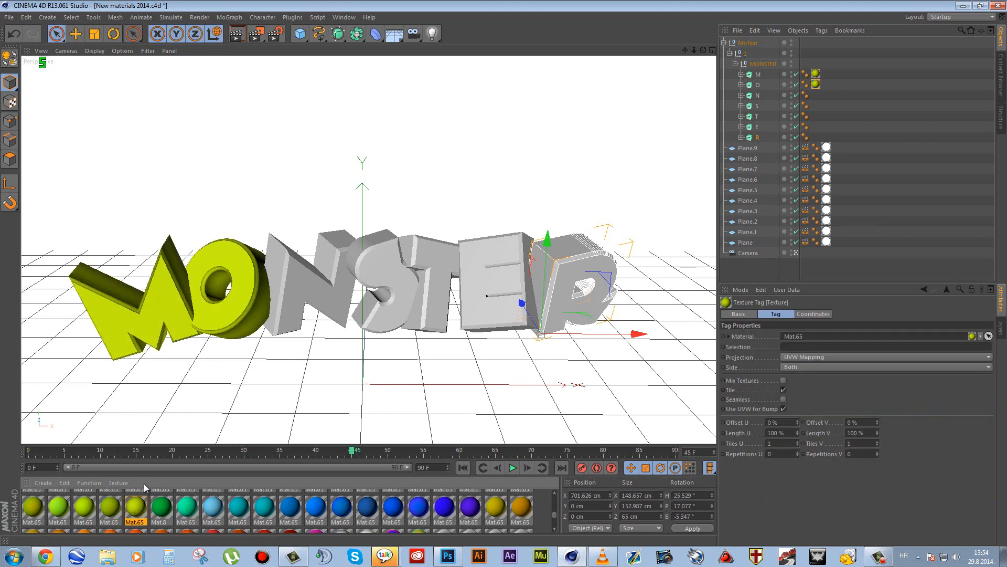
{"action": "left_click_drag", "start_coordinate": [139, 506], "coordinate": [292, 286]}
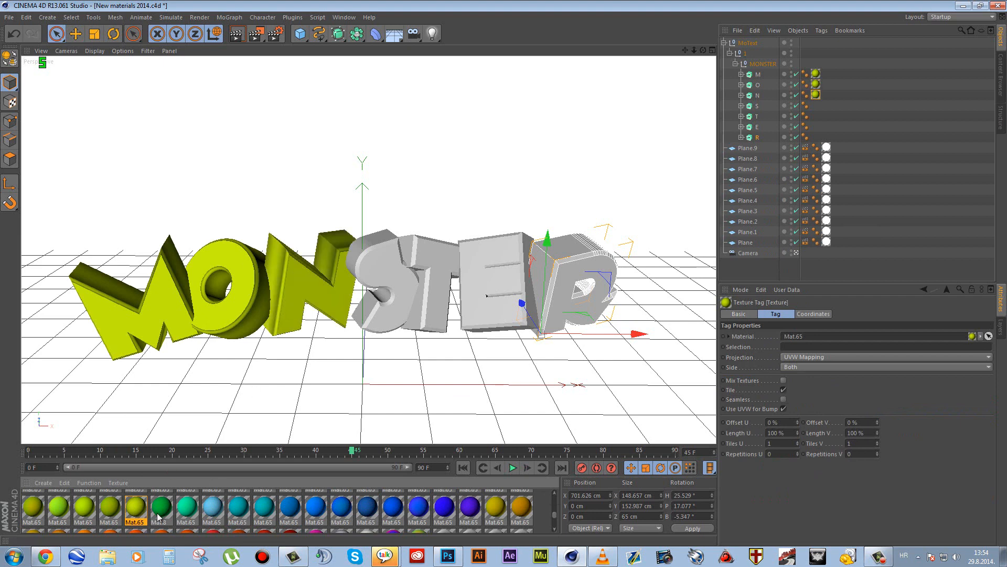
{"action": "left_click_drag", "start_coordinate": [140, 509], "coordinate": [376, 292]}
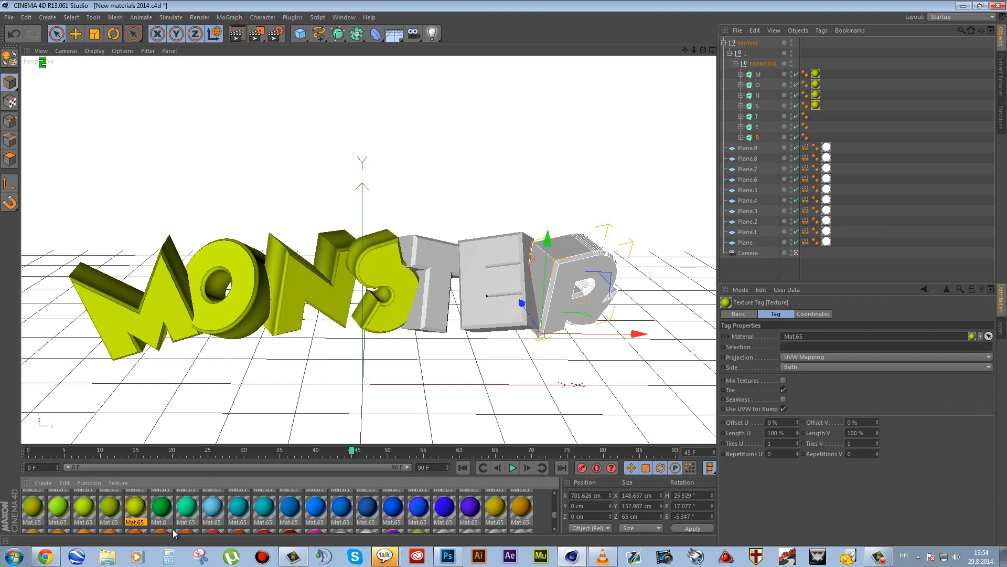
{"action": "left_click_drag", "start_coordinate": [142, 509], "coordinate": [429, 275]}
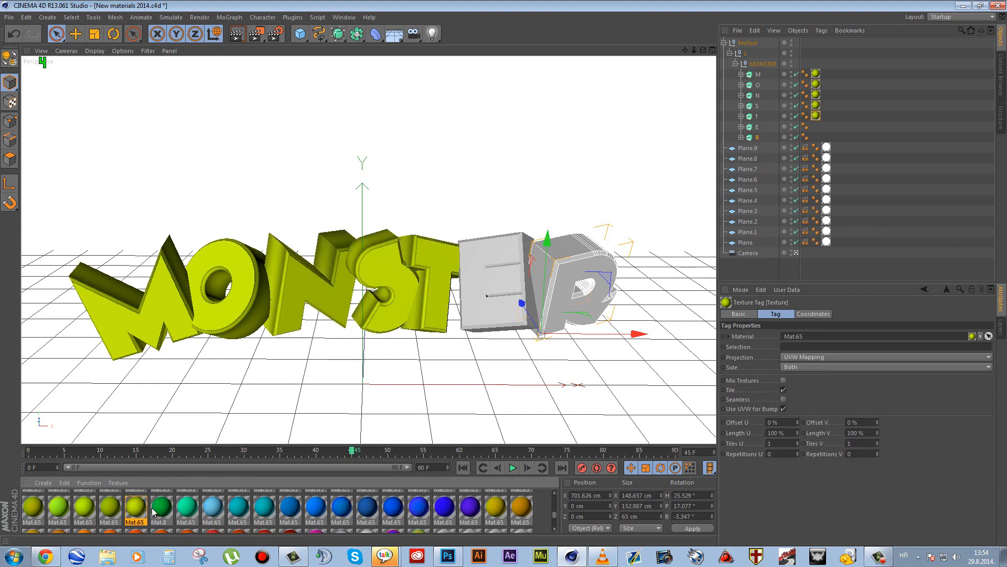
{"action": "left_click_drag", "start_coordinate": [143, 511], "coordinate": [506, 275]}
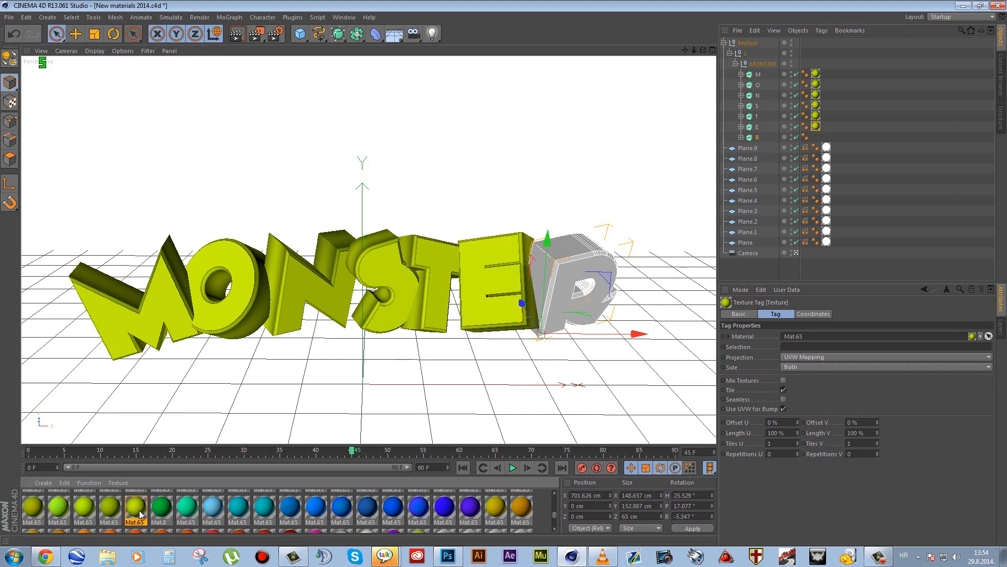
{"action": "left_click_drag", "start_coordinate": [139, 511], "coordinate": [581, 273]}
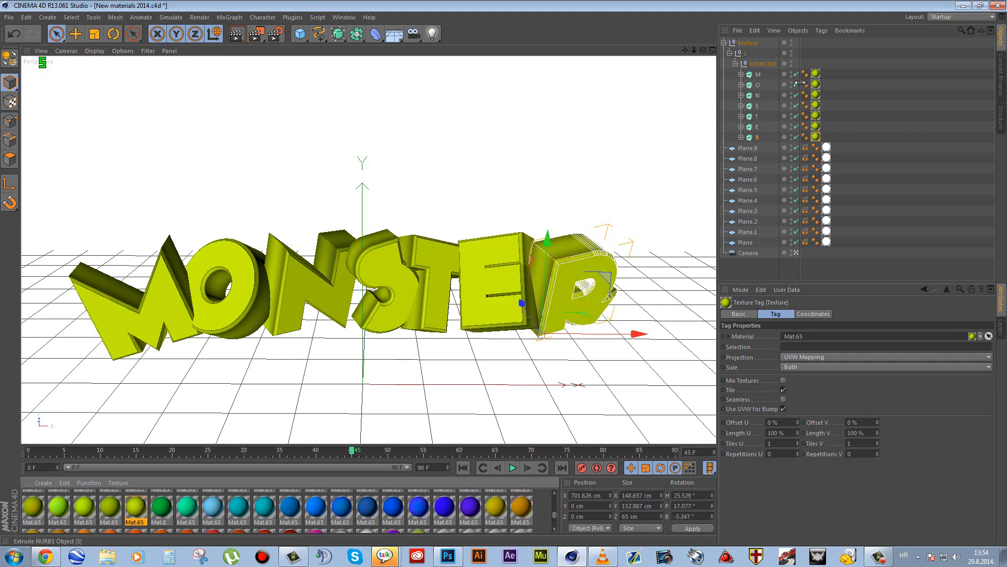
- Select the texture tags of all seven letters together and set their projection to Frontal
{"action": "left_click", "coordinate": [813, 58]}
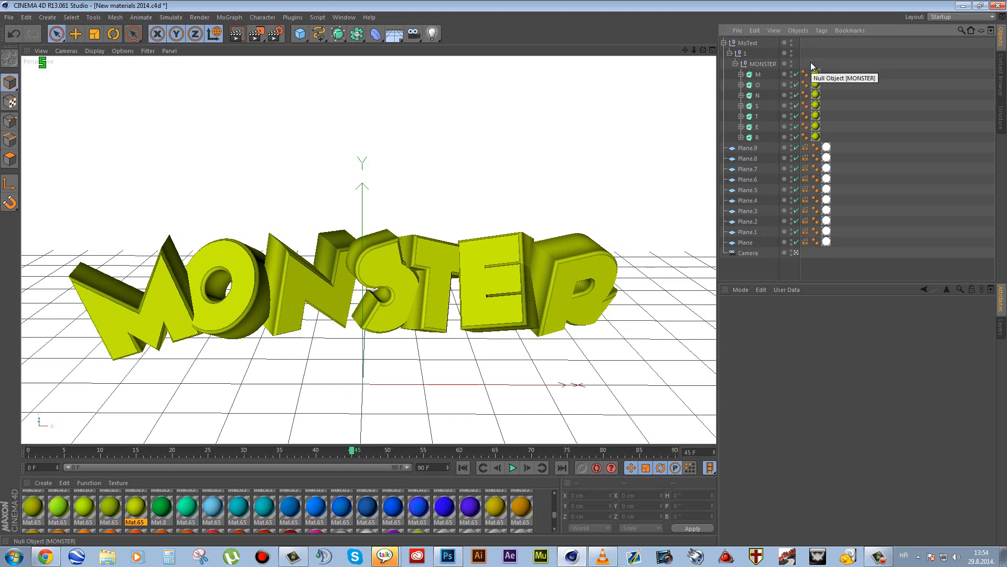
{"action": "left_click_drag", "start_coordinate": [813, 59], "coordinate": [820, 138]}
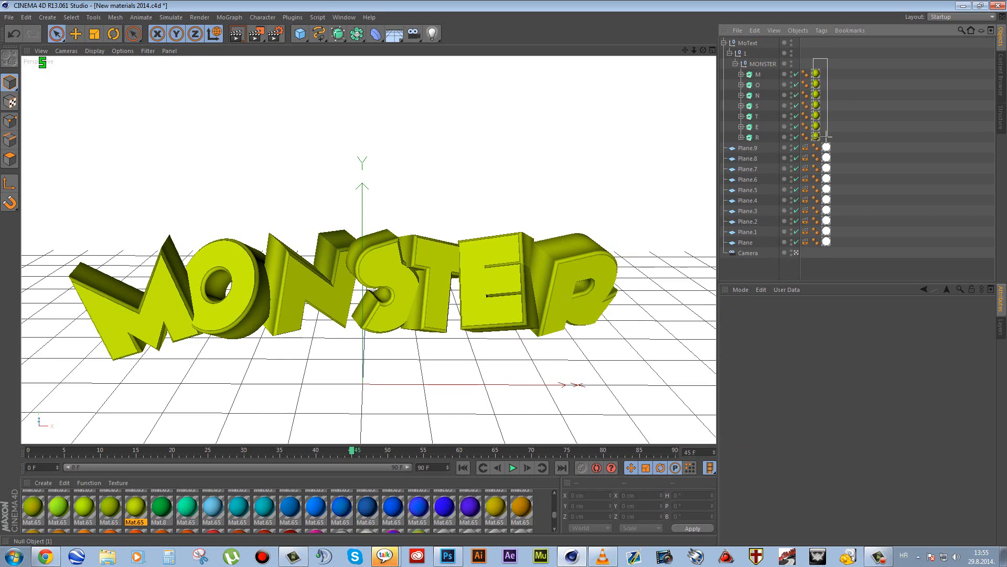
{"action": "left_click", "coordinate": [814, 54]}
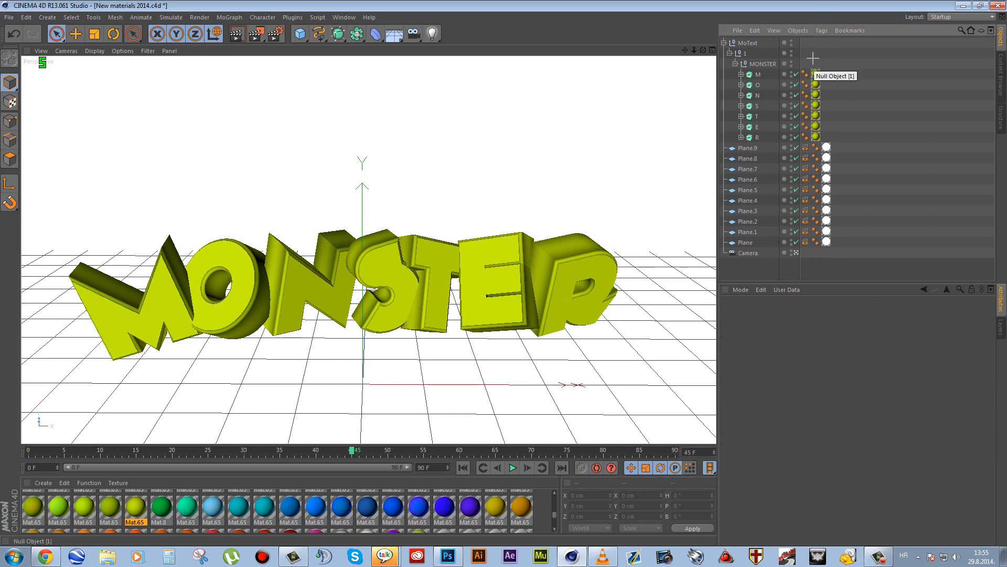
{"action": "left_click_drag", "start_coordinate": [814, 59], "coordinate": [818, 140]}
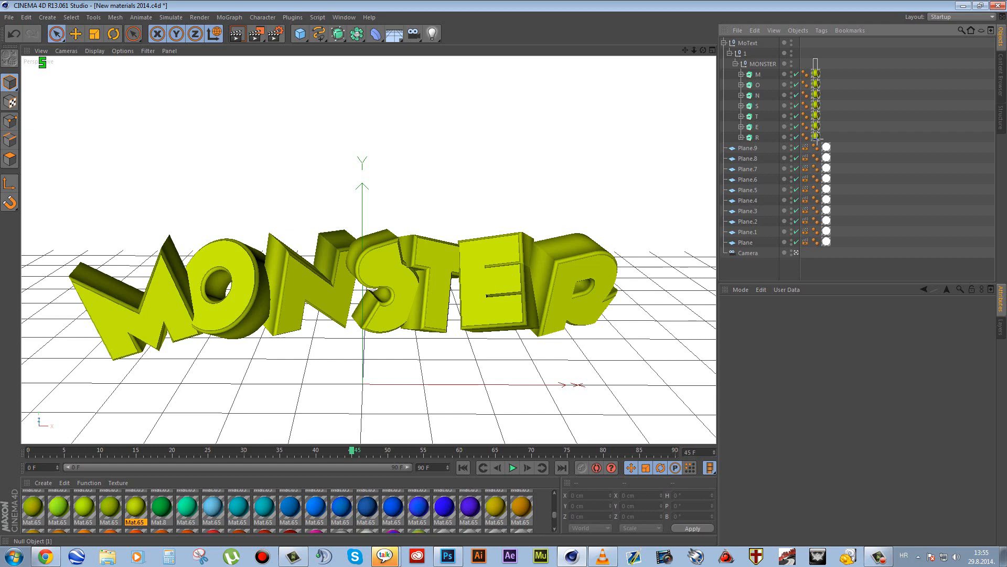
{"action": "left_click_drag", "start_coordinate": [818, 141], "coordinate": [818, 140]}
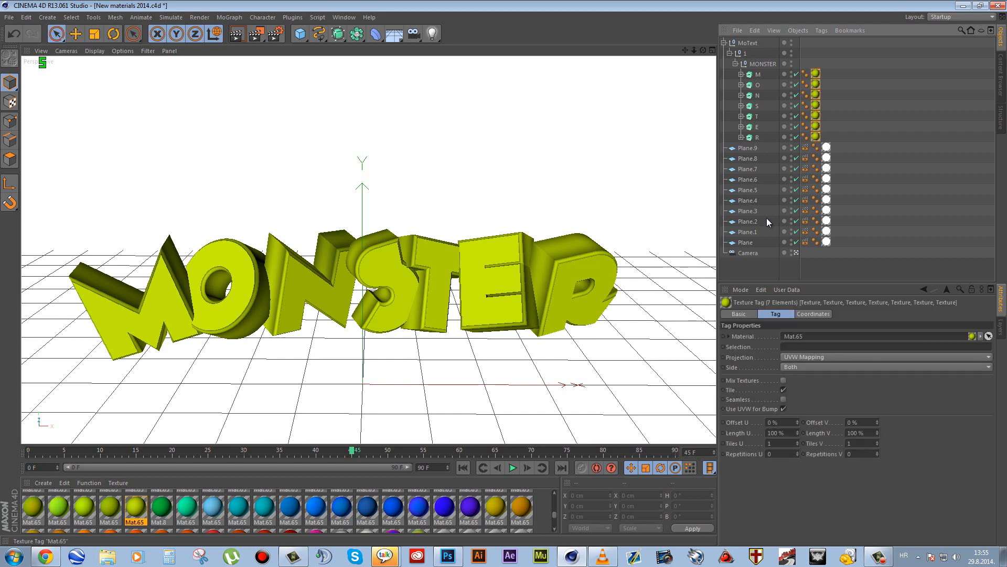
{"action": "left_click", "coordinate": [791, 359]}
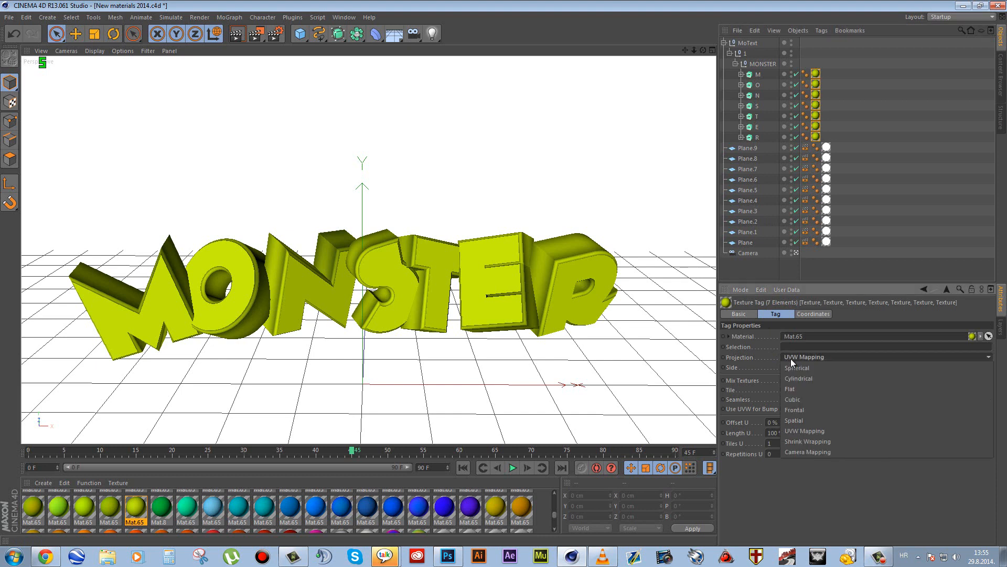
{"action": "left_click", "coordinate": [794, 408]}
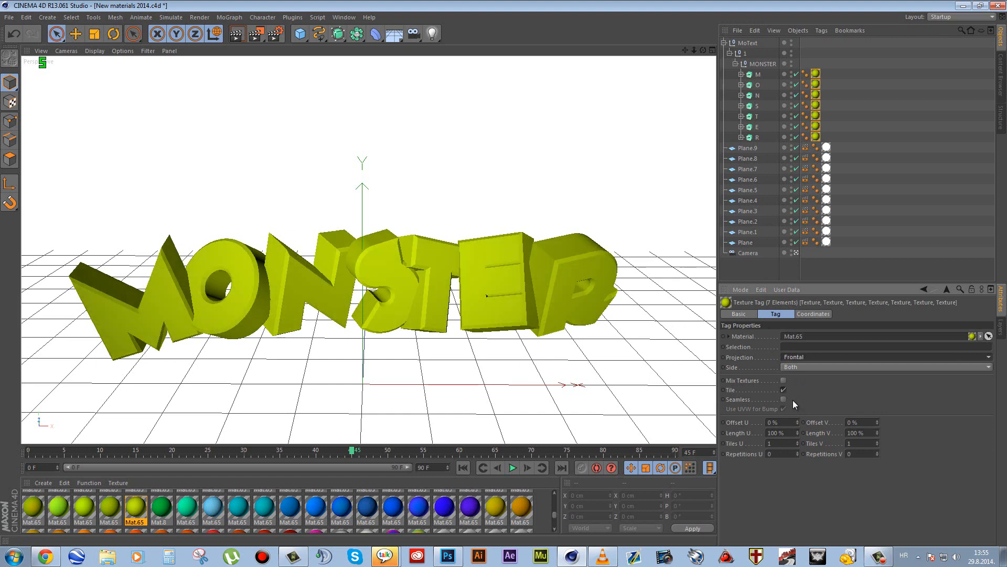
- Try the Spatial, UVW Mapping and Shrink Wrapping projections on the letters' texture tags, and return to Frontal
{"action": "key", "text": "Down"}
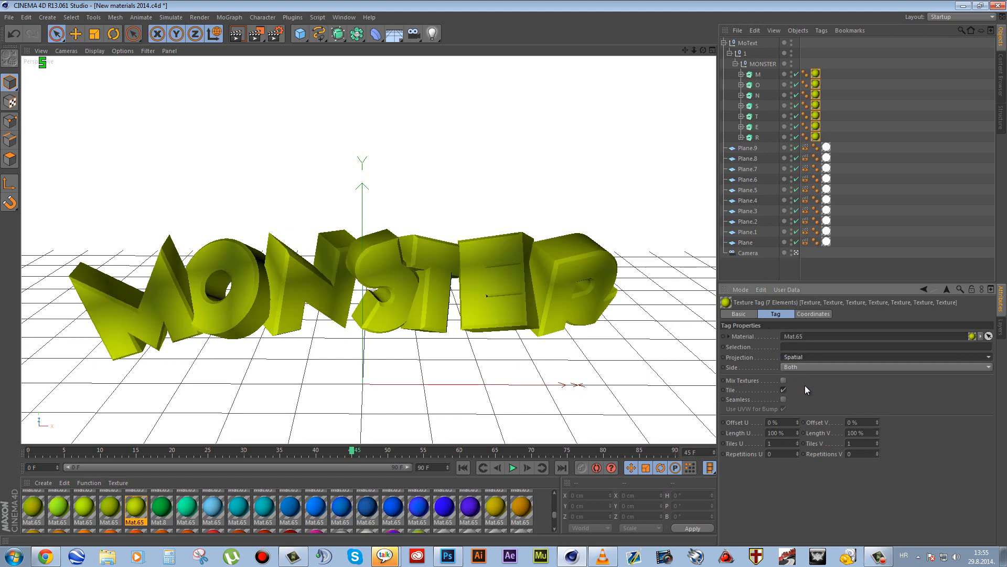
{"action": "key", "text": "Up"}
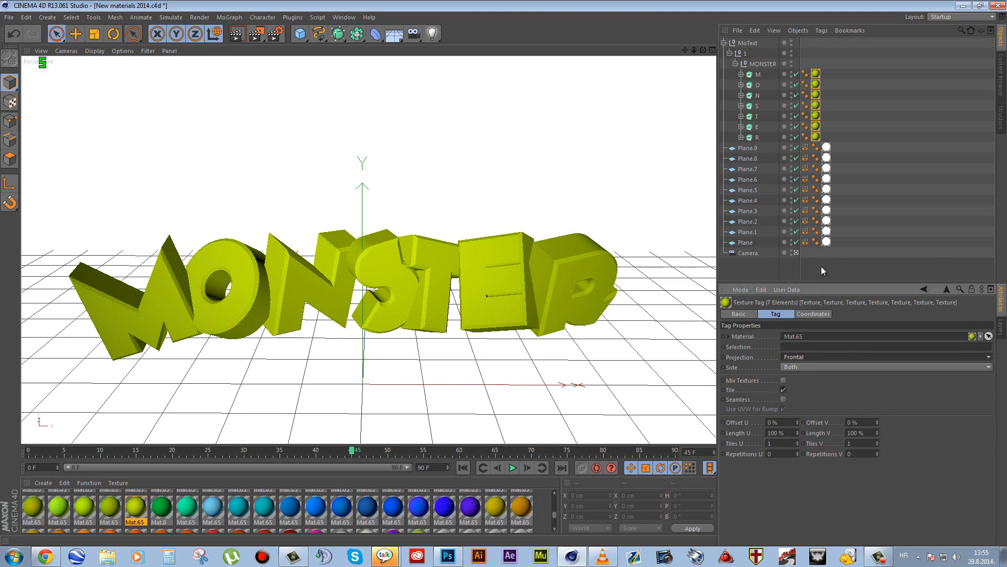
{"action": "key", "text": "Down"}
{"action": "key", "text": "Down"}
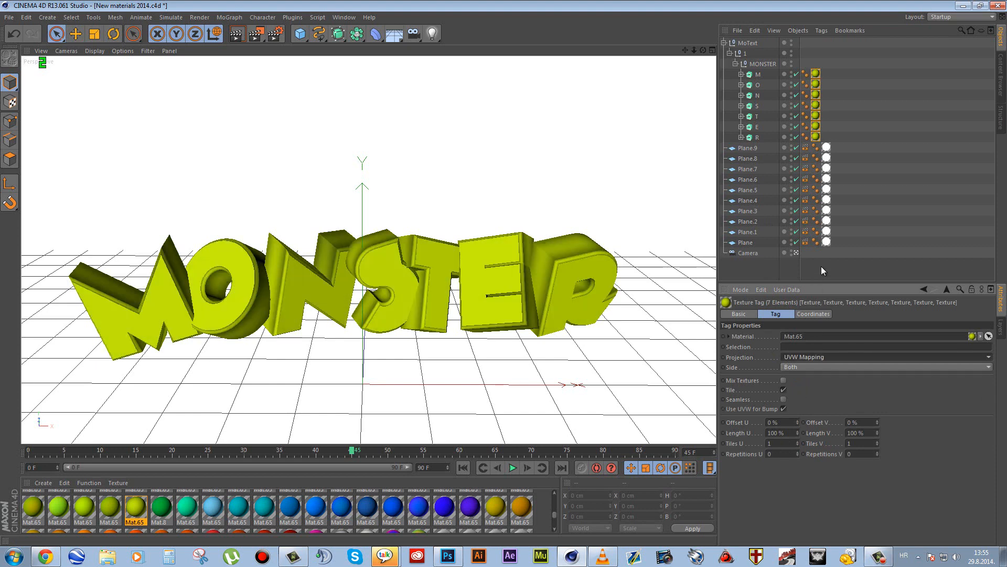
{"action": "key", "text": "Down"}
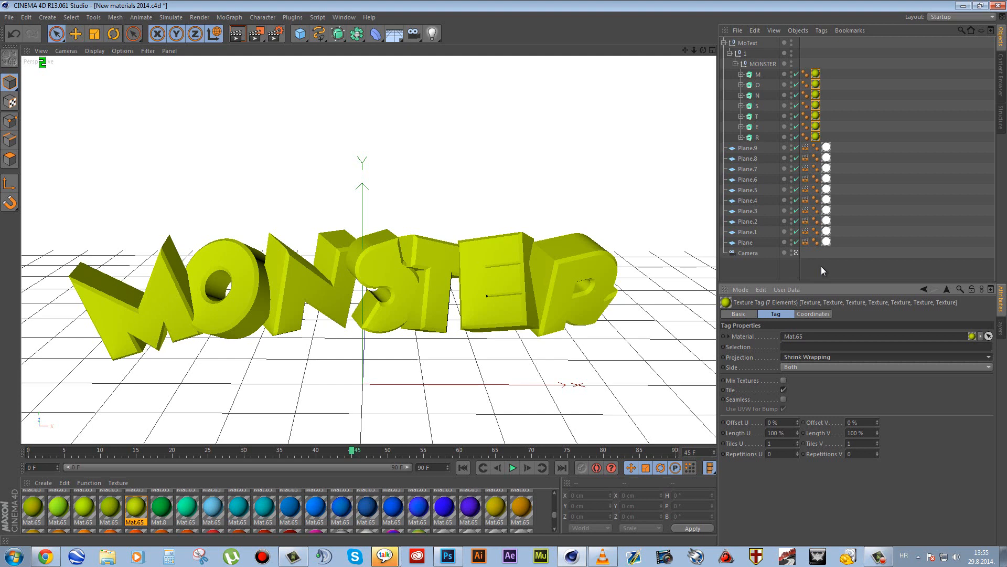
{"action": "key", "text": "Up"}
{"action": "key", "text": "Up"}
{"action": "key", "text": "Up"}
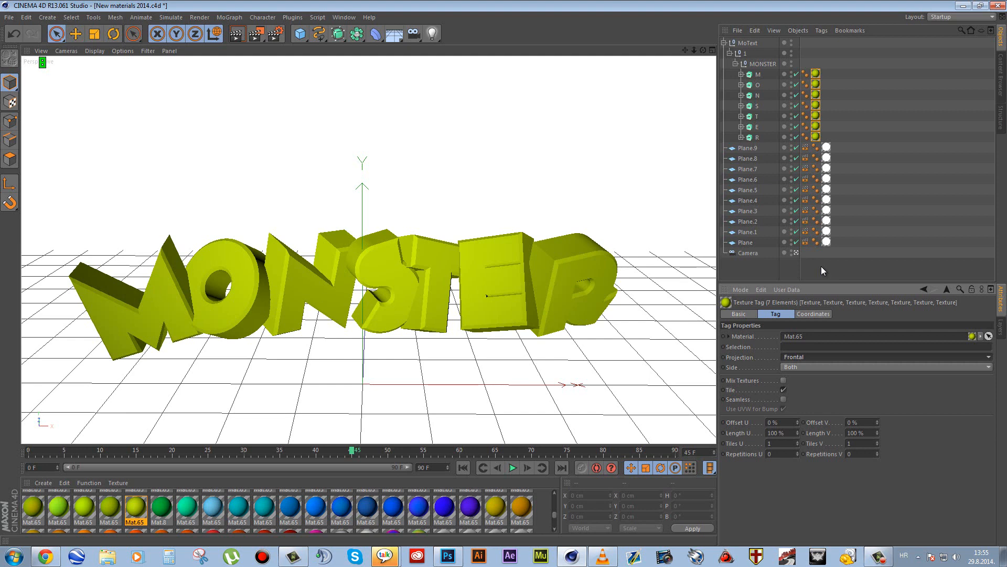
- Try the Shrink Wrapping projection on the seven letters' texture tags again, and return to Frontal
{"action": "key", "text": "Down"}
{"action": "key", "text": "Down"}
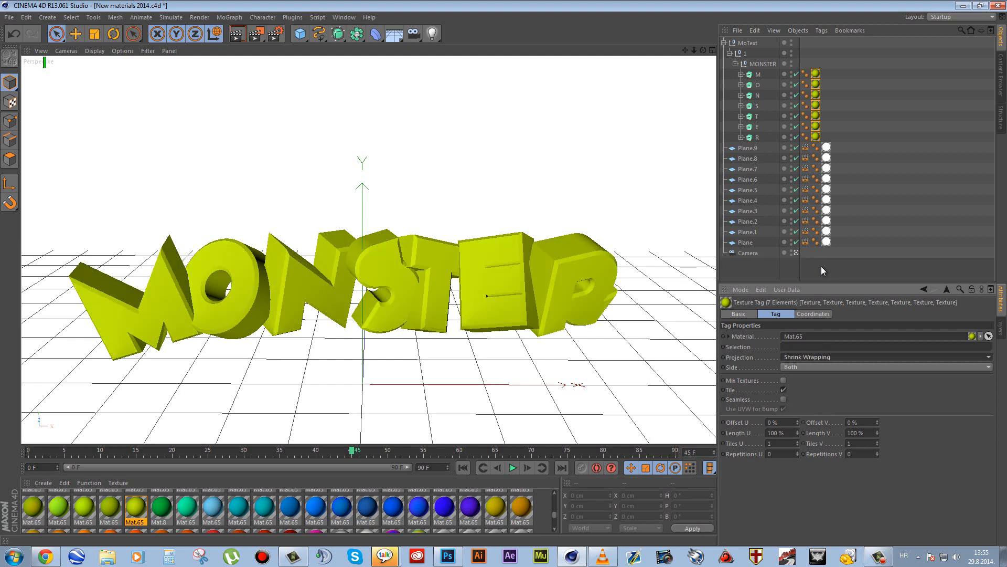
{"action": "key", "text": "Up"}
{"action": "key", "text": "Up"}
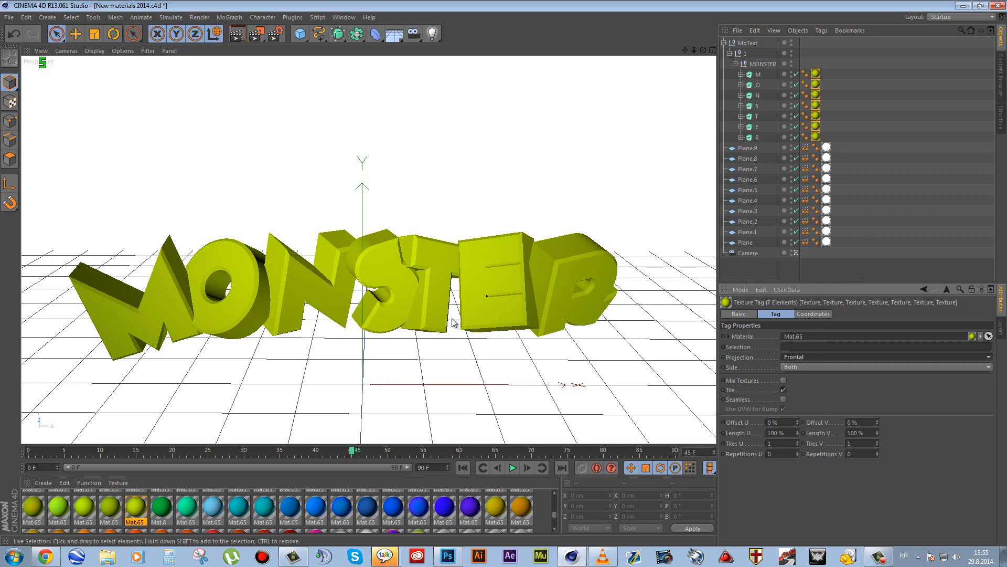
- Frame the whole MONSTER text with the camera and render the active project at frame 45 in the Picture Viewer, showing the full image
{"action": "scroll", "coordinate": [536, 299], "scroll_direction": "down", "scroll_amount": 3}
{"action": "scroll", "coordinate": [536, 299], "scroll_direction": "up", "scroll_amount": 4}
{"action": "scroll", "coordinate": [536, 299], "scroll_direction": "down", "scroll_amount": 3}
{"action": "scroll", "coordinate": [536, 299], "scroll_direction": "up", "scroll_amount": 2}
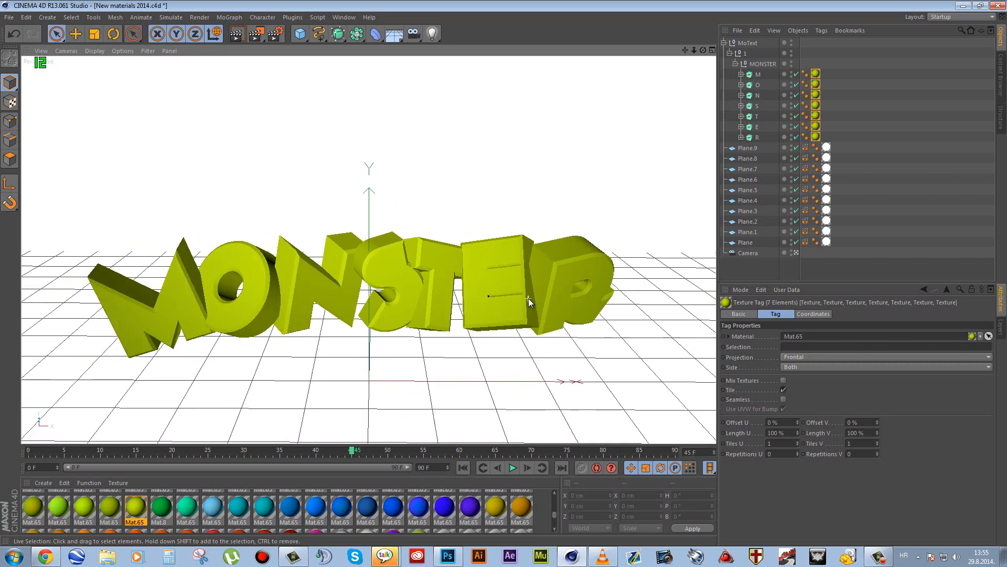
{"action": "left_click_drag", "start_coordinate": [685, 51], "coordinate": [504, 272]}
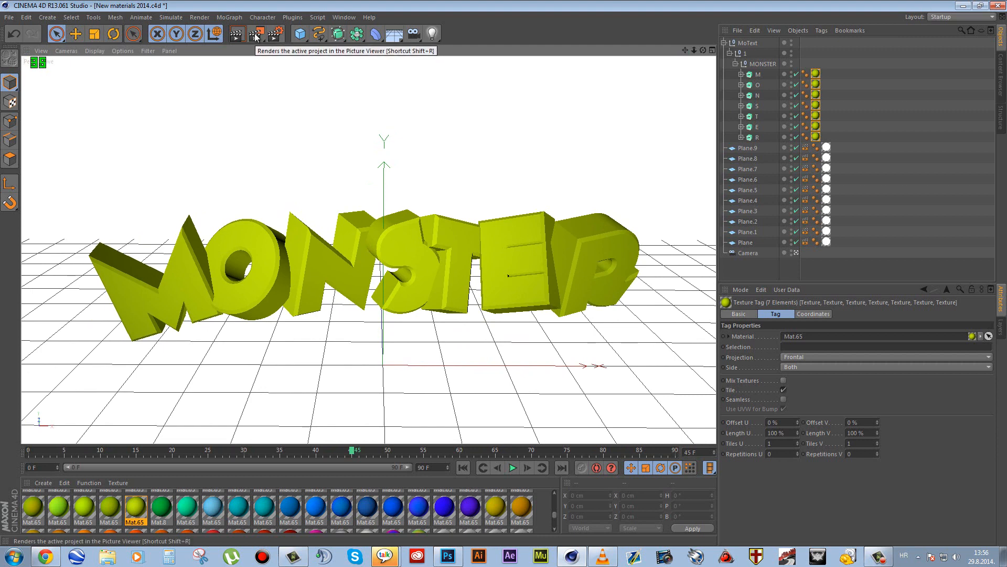
{"action": "left_click", "coordinate": [256, 35]}
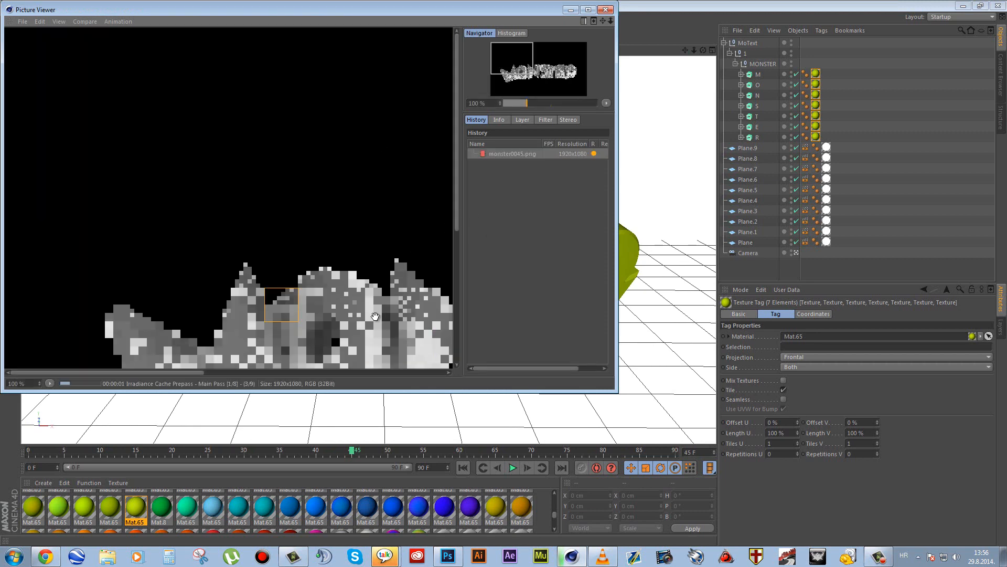
{"action": "left_click_drag", "start_coordinate": [355, 208], "coordinate": [198, 163]}
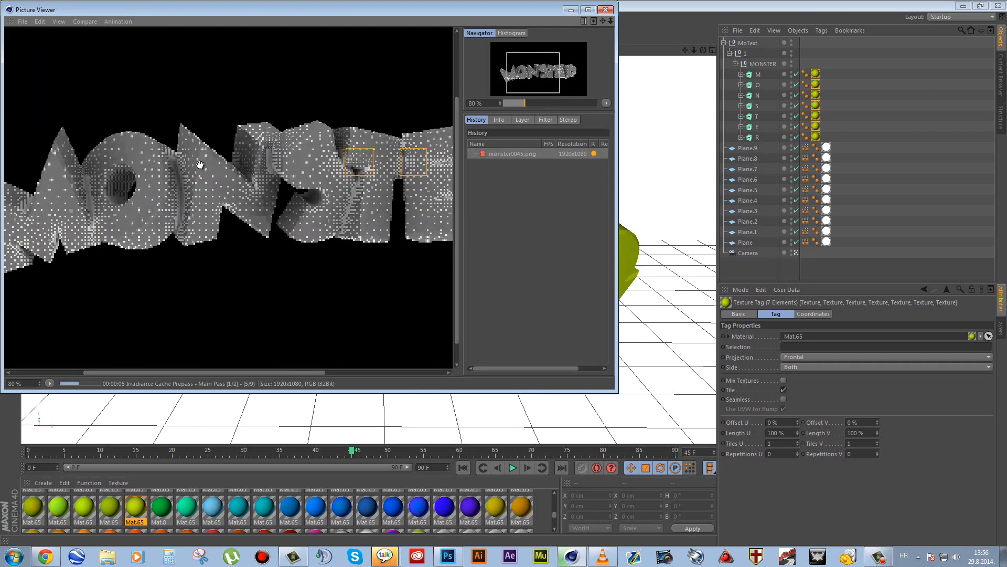
{"action": "scroll", "coordinate": [200, 165], "scroll_direction": "down", "scroll_amount": 4}
{"action": "scroll", "coordinate": [200, 164], "scroll_direction": "up", "scroll_amount": 1}
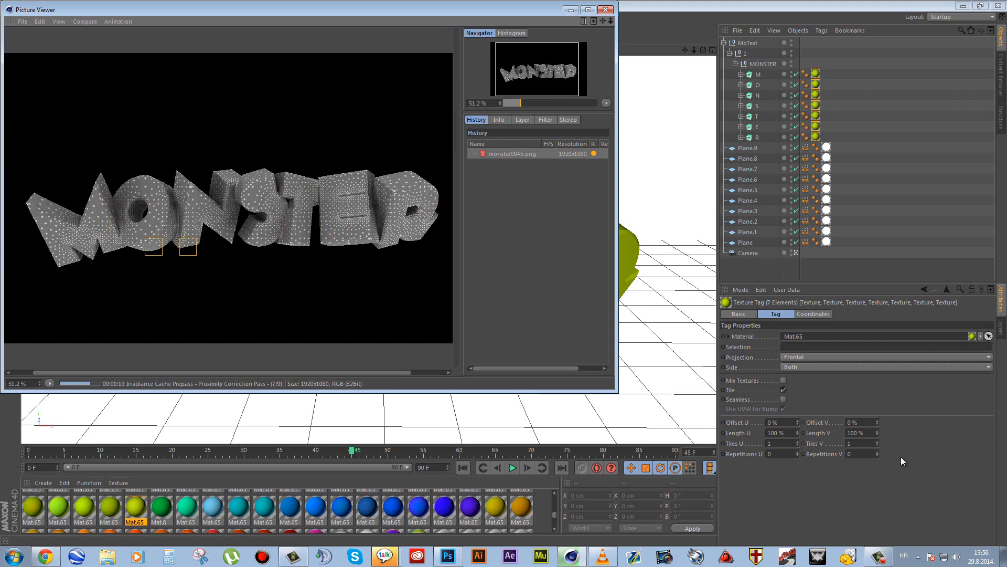
{"action": "left_click", "coordinate": [879, 556]}
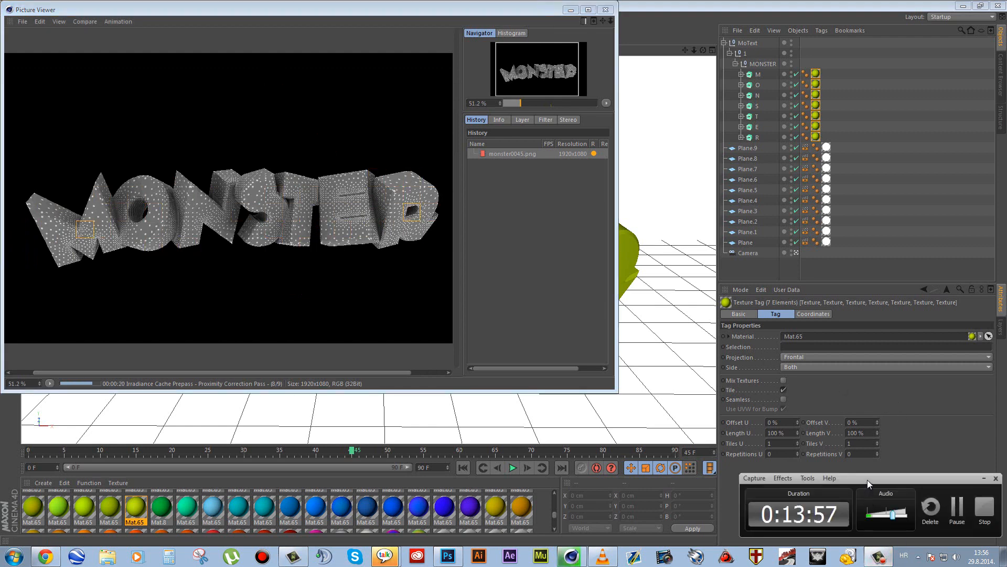
{"action": "left_click_drag", "start_coordinate": [867, 478], "coordinate": [783, 328]}
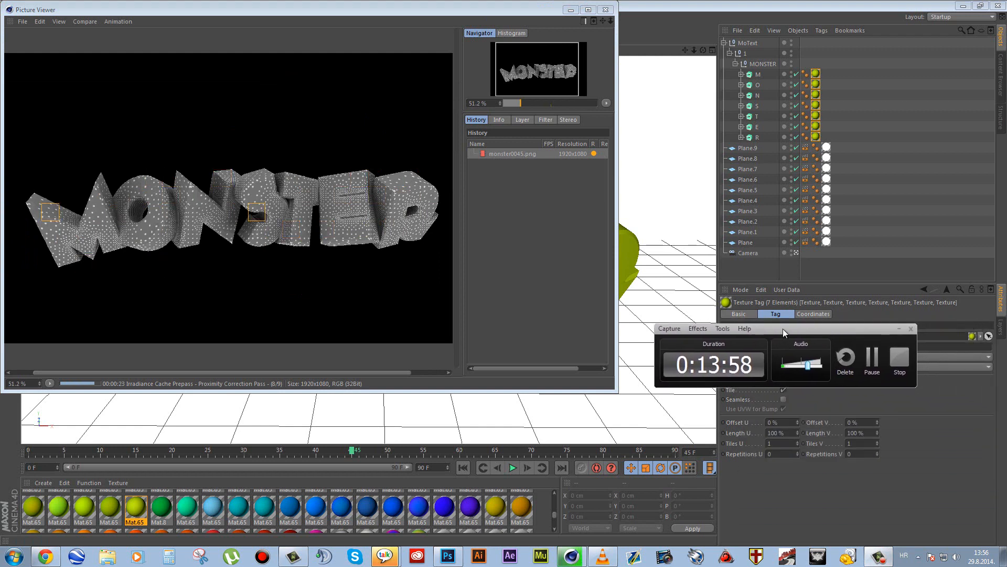